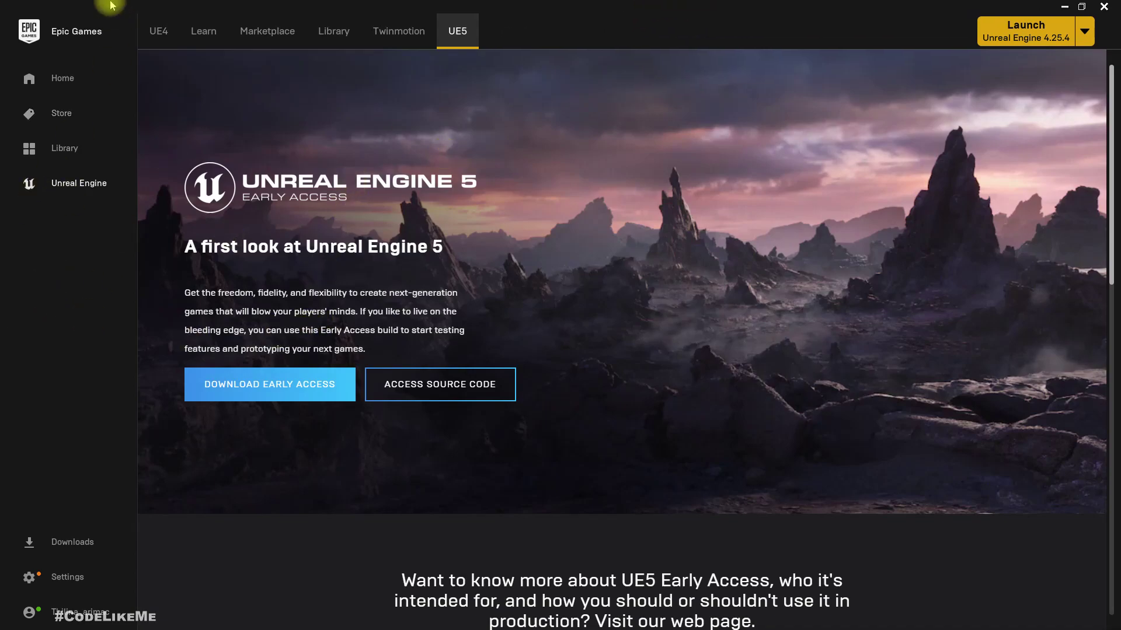
# Check the launcher's download tasks and look through its settings, then return to the Unreal Engine page.
pyautogui.click(69, 197)
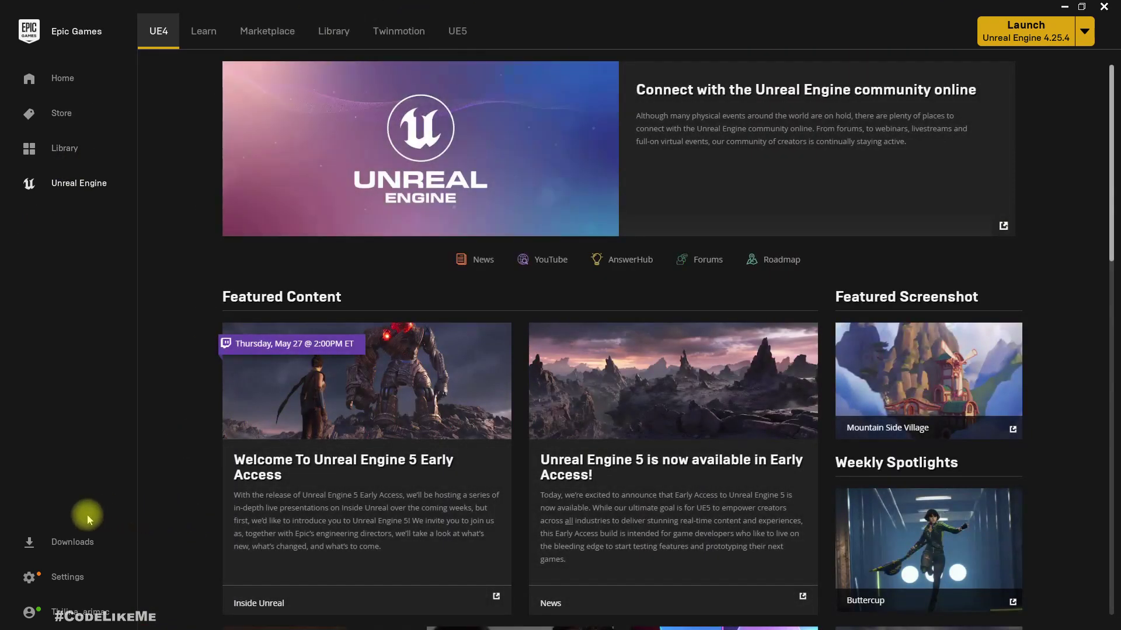
pyautogui.click(69, 543)
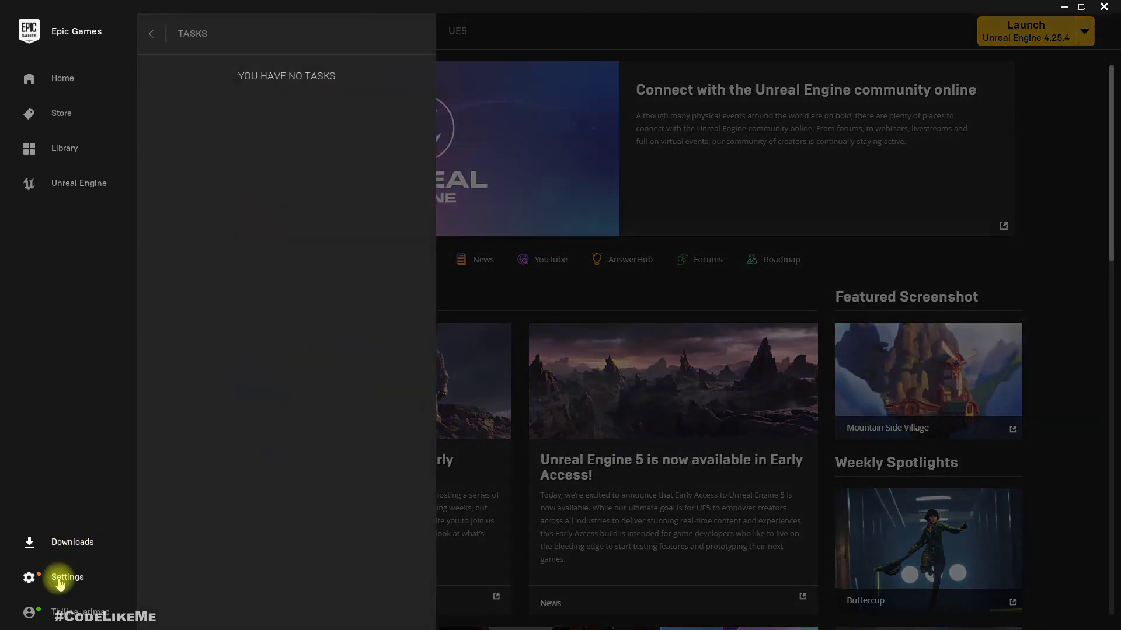
pyautogui.click(60, 577)
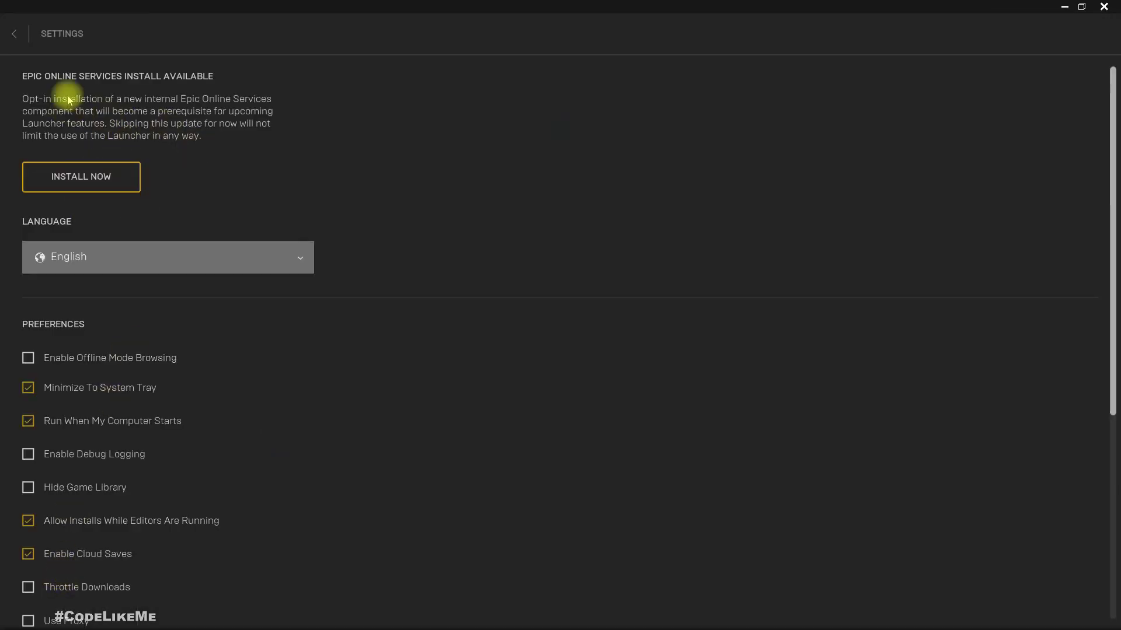
pyautogui.scroll(-5, 408, 377)
pyautogui.scroll(4, 417, 363)
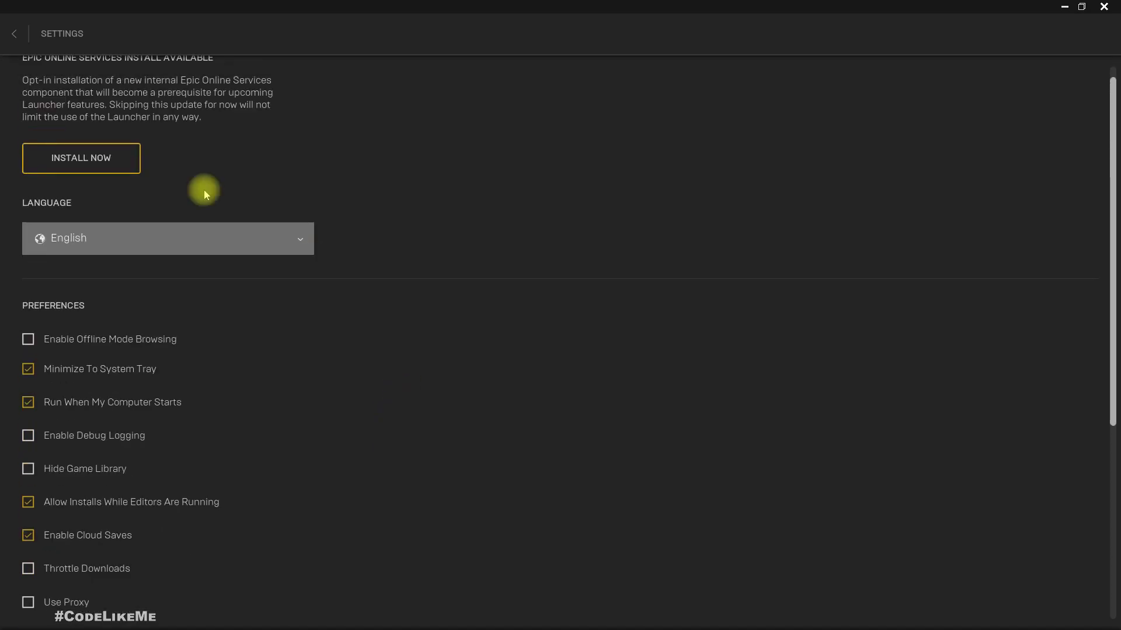
pyautogui.click(18, 35)
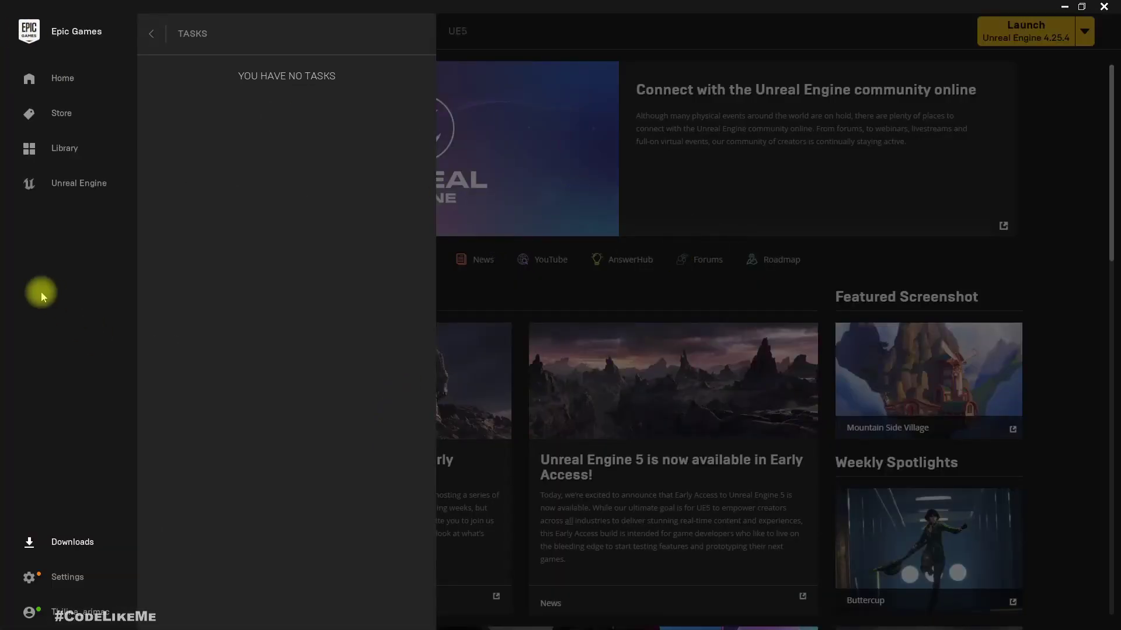
pyautogui.click(567, 27)
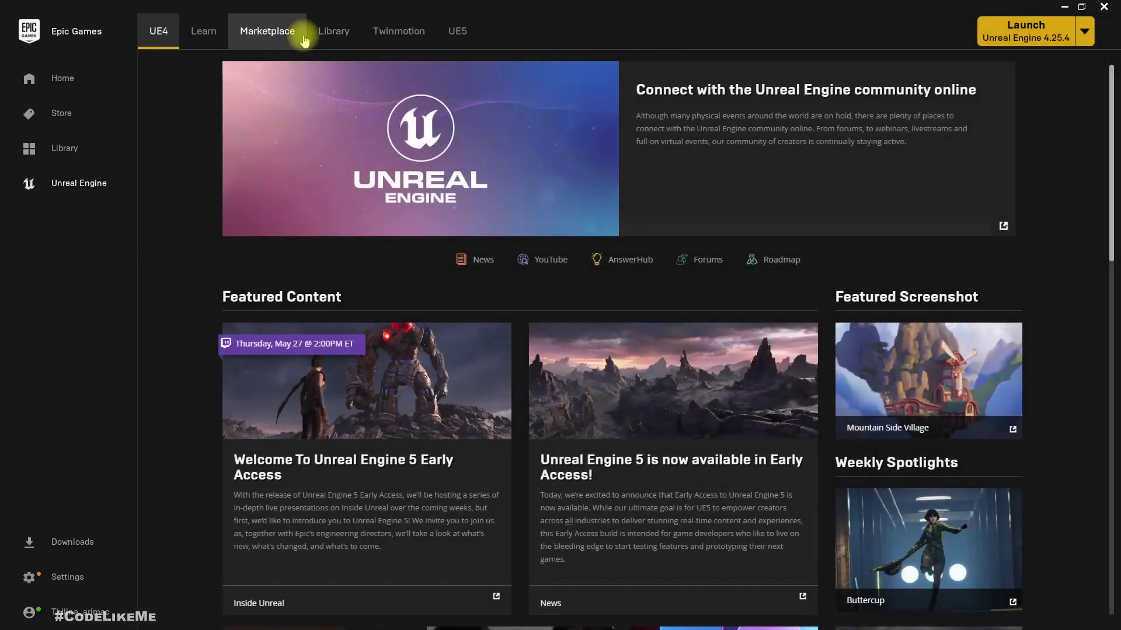
# Launch Unreal Engine 5.0.0 Early Access from the installed engine versions and allow it through the firewall on private networks.
pyautogui.click(334, 32)
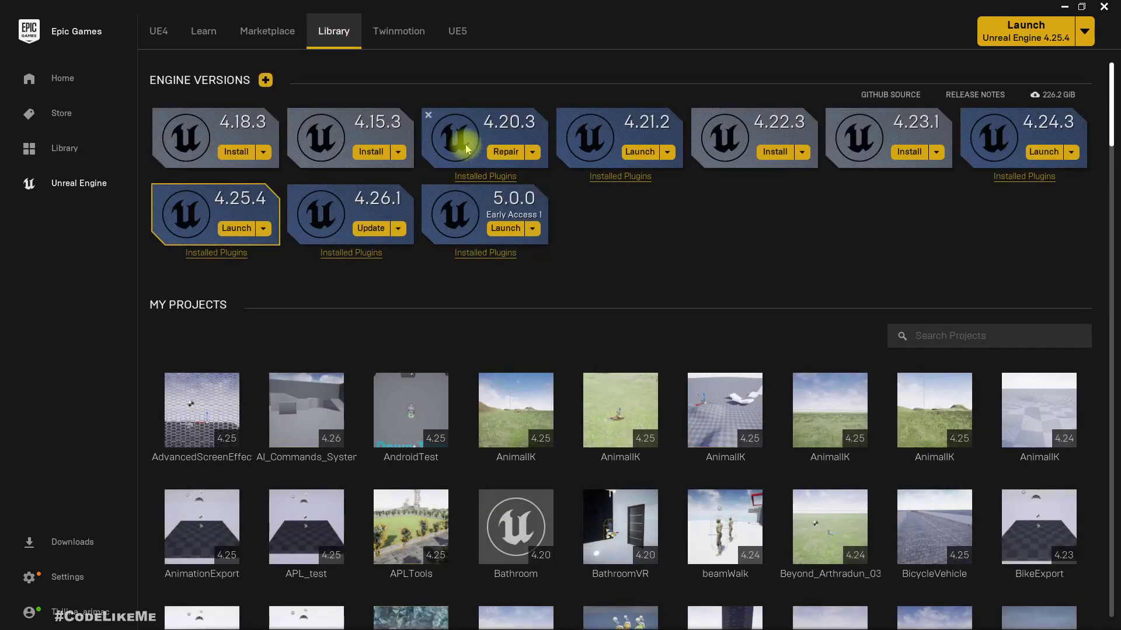
pyautogui.click(504, 230)
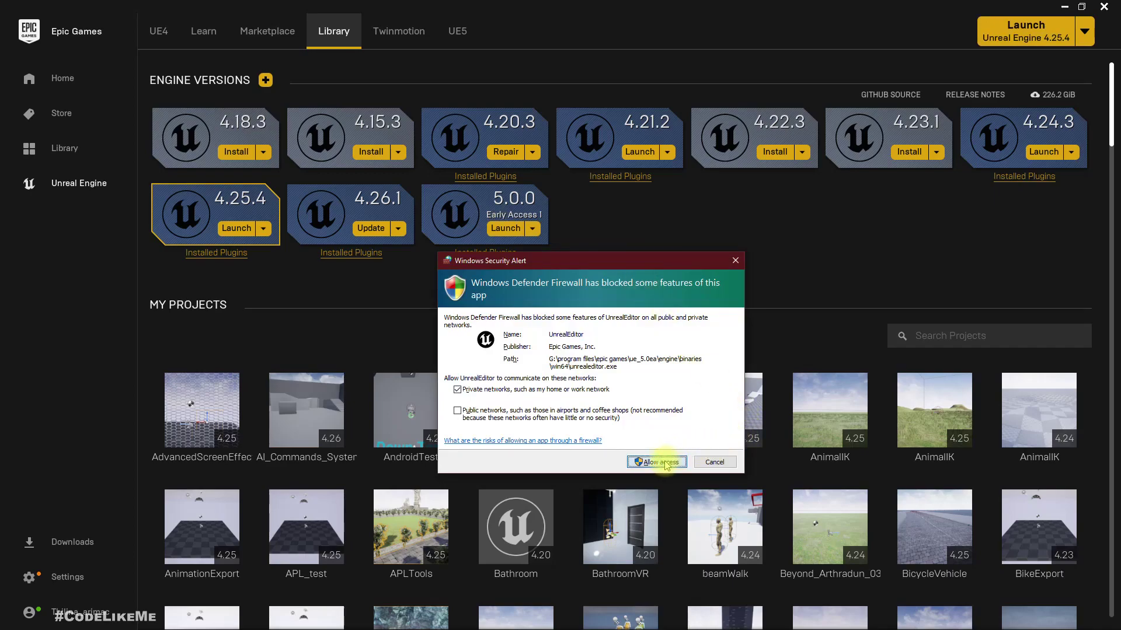
pyautogui.click(657, 462)
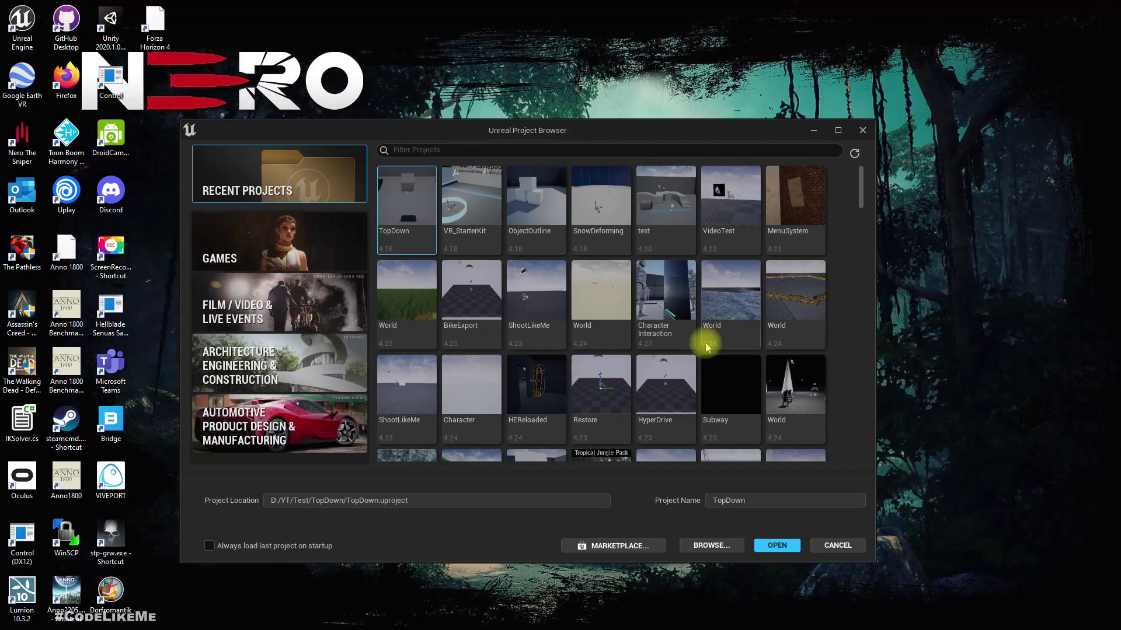
# Look through the recent projects in the Unreal Project Browser and check the selected TopDown project's location.
pyautogui.moveTo(530, 131); pyautogui.dragTo(581, 71)
pyautogui.scroll(-1, 574, 349)
pyautogui.scroll(1, 578, 345)
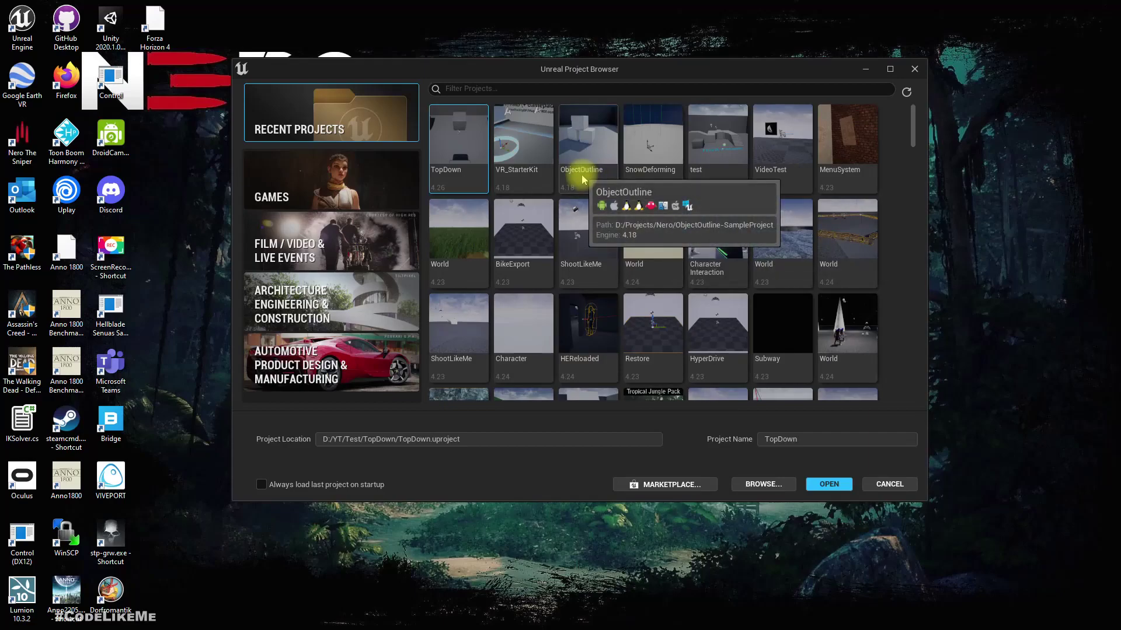
pyautogui.scroll(-3, 538, 229)
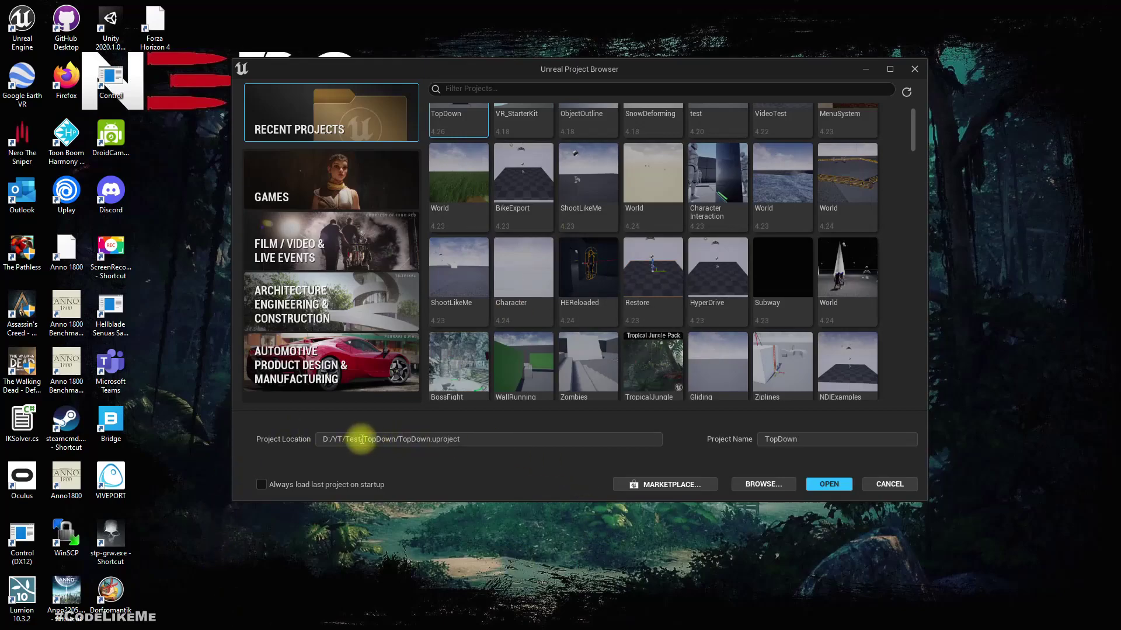
pyautogui.moveTo(344, 439); pyautogui.dragTo(572, 438)
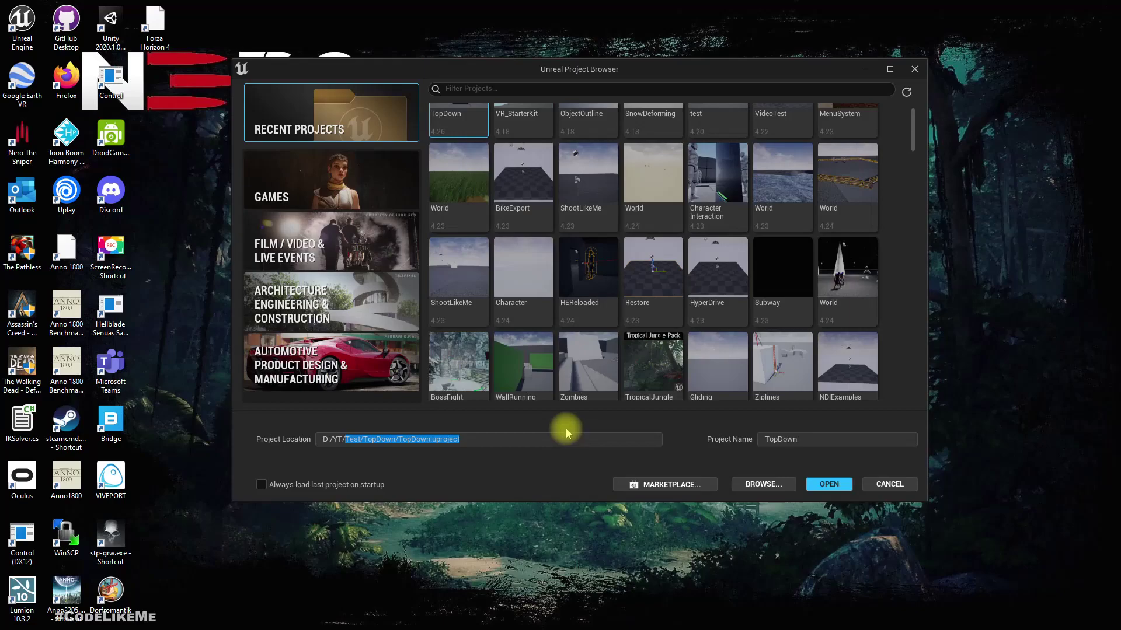
pyautogui.click(557, 441)
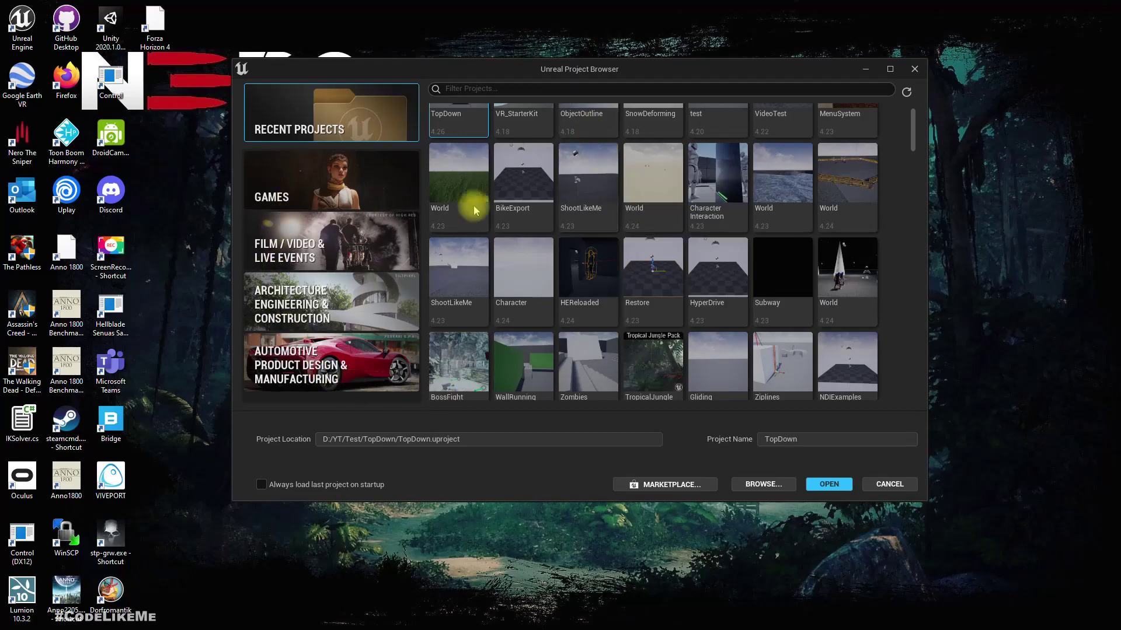
pyautogui.scroll(2, 634, 382)
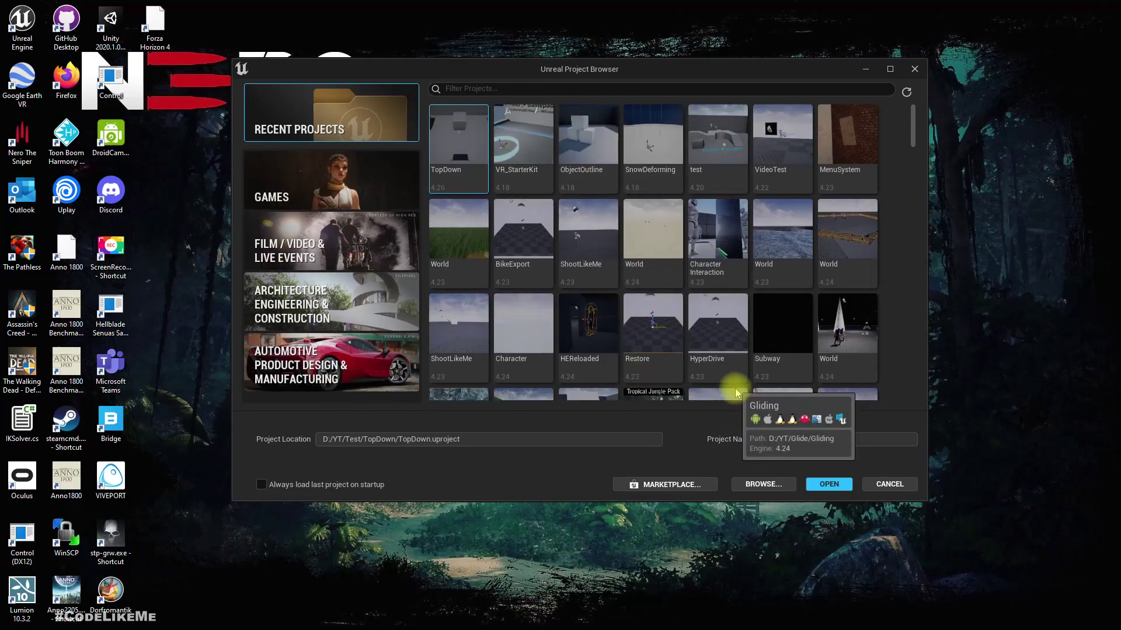
# Choose the Third Person template from the Games category and set the project location to D:\YT\UE5.
pyautogui.click(326, 176)
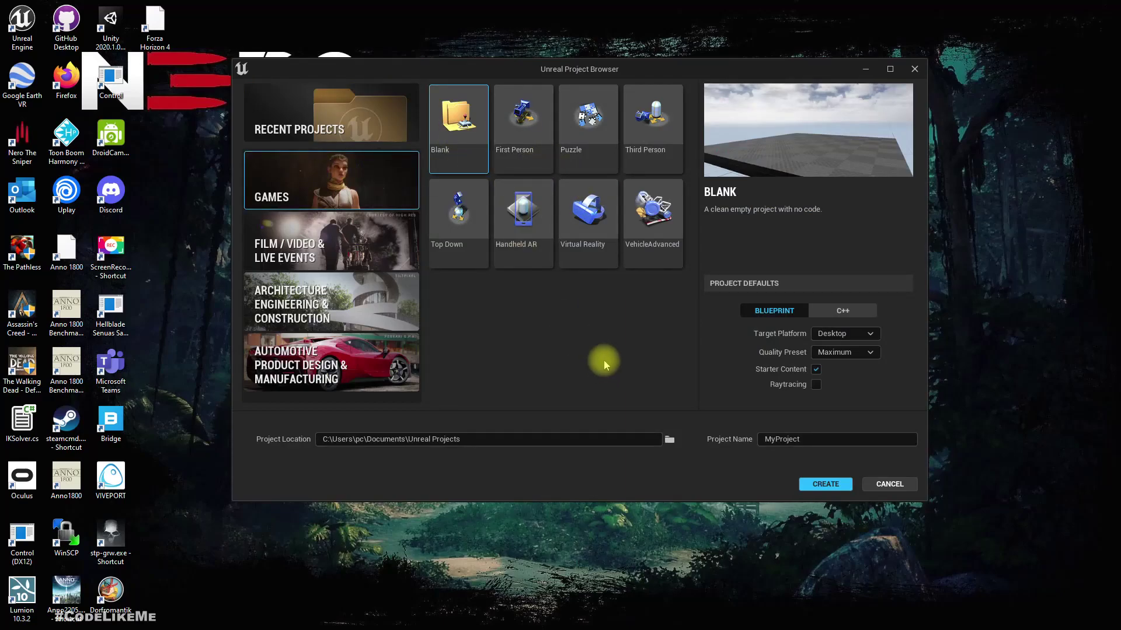
pyautogui.click(654, 125)
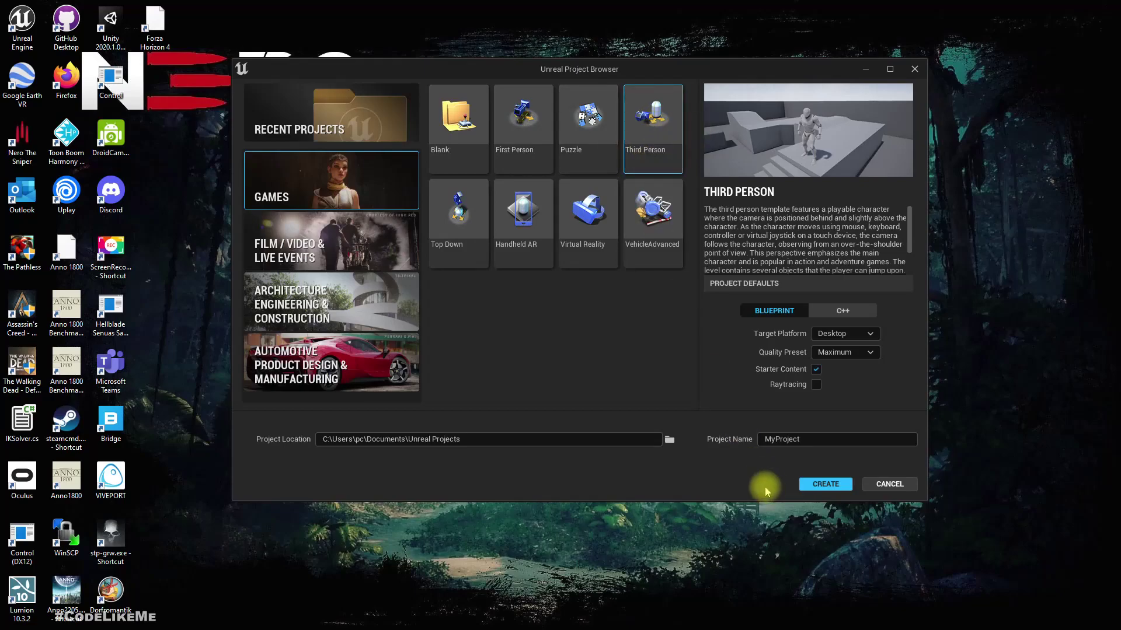
pyautogui.click(480, 437)
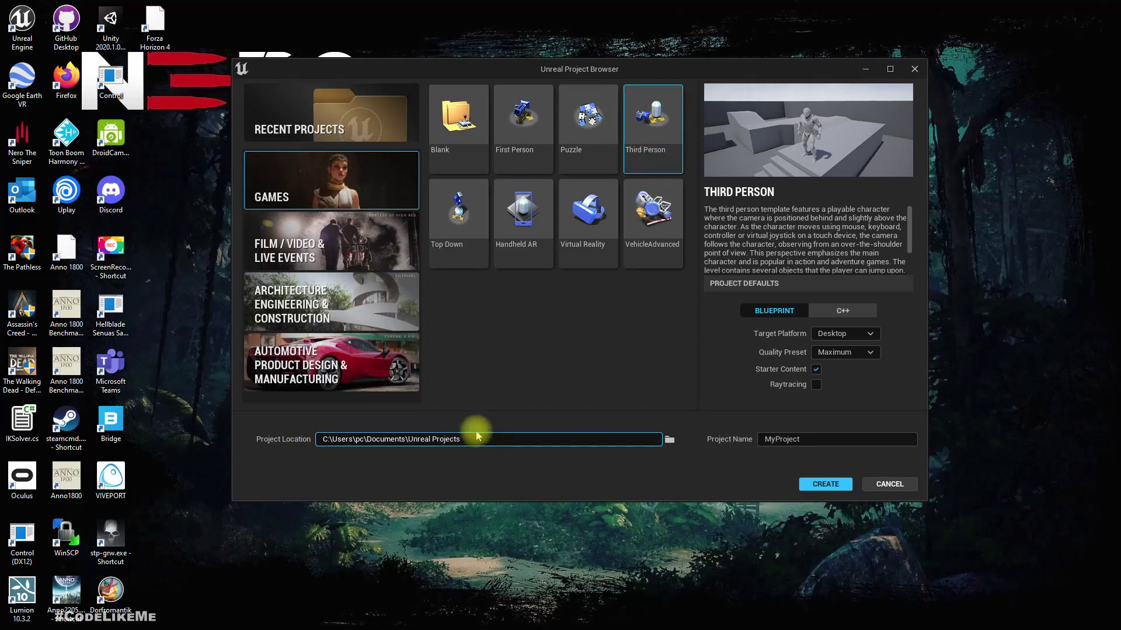
pyautogui.hotkey('ctrl', 'a')
pyautogui.write('D:\\YT\\UE5')
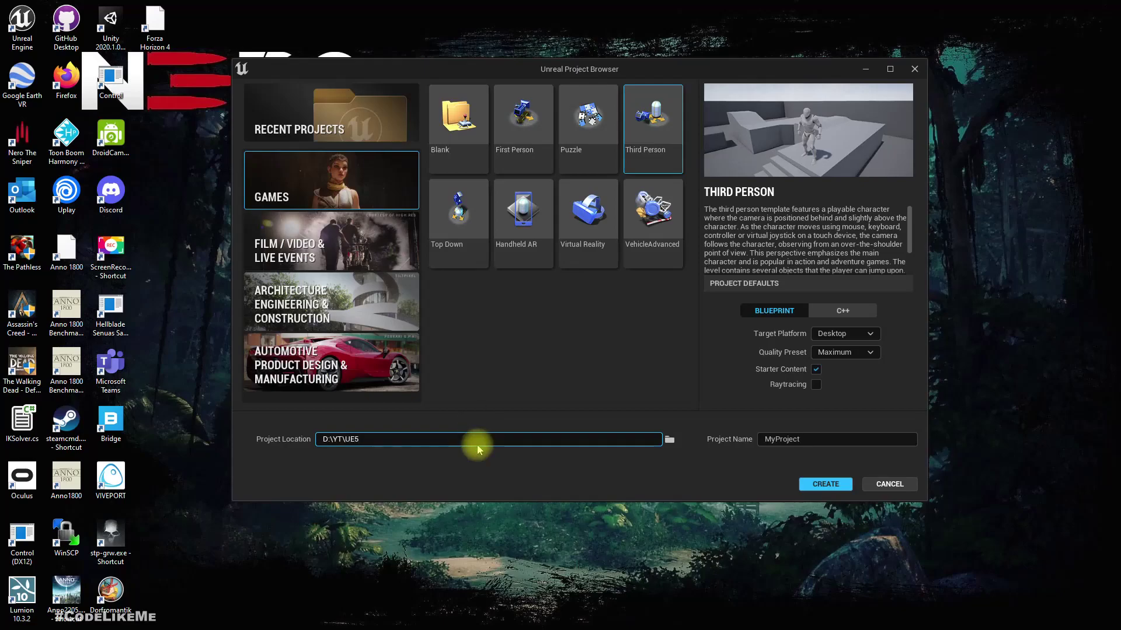
# Name the project UE5_intro and create it.
pyautogui.doubleClick(851, 439)
pyautogui.write('UE%_intro')
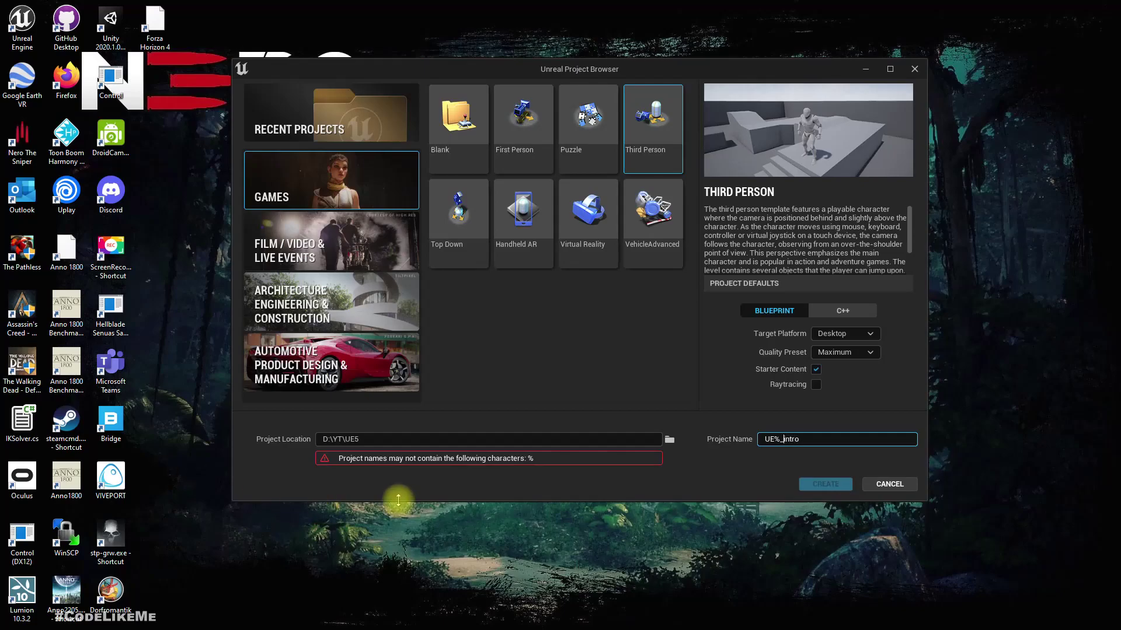
pyautogui.press('BackSpace')
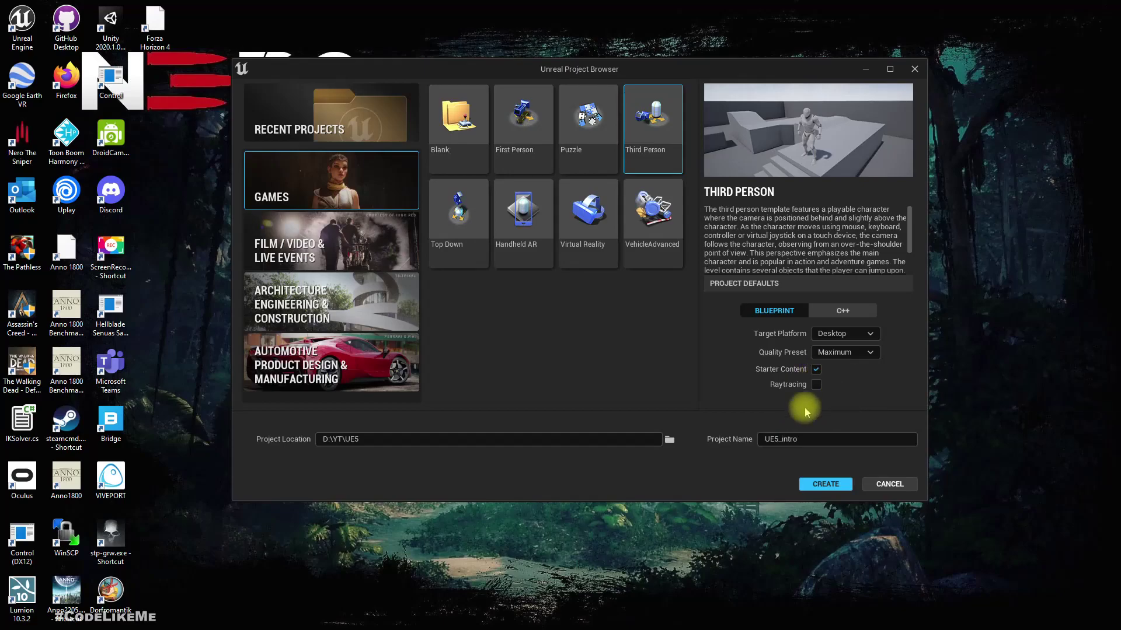
pyautogui.click(825, 486)
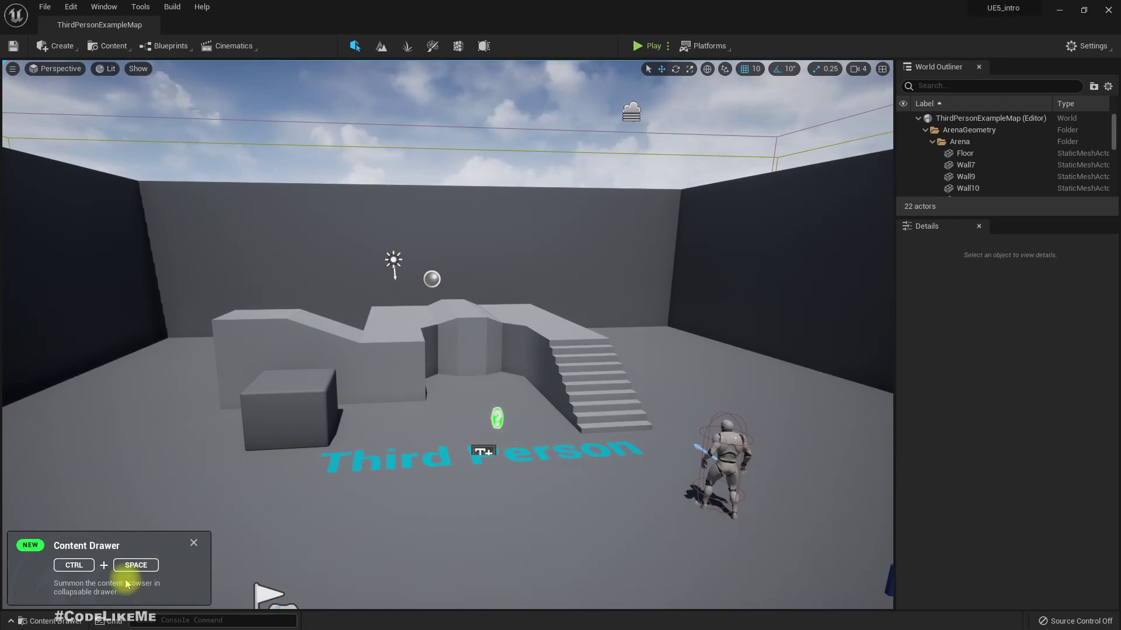
# Open and close the Content Drawer repeatedly to examine the project's content folders and how the drawer collapses.
pyautogui.moveTo(356, 397); pyautogui.dragTo(310, 474, button='right')
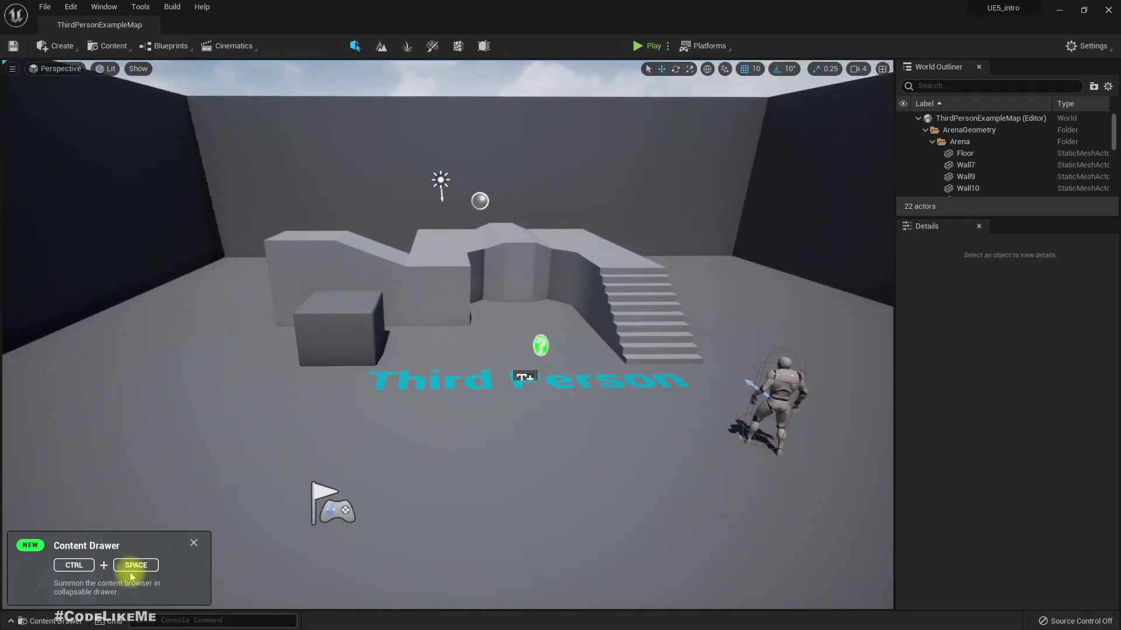
pyautogui.hotkey('ctrl', 'space')
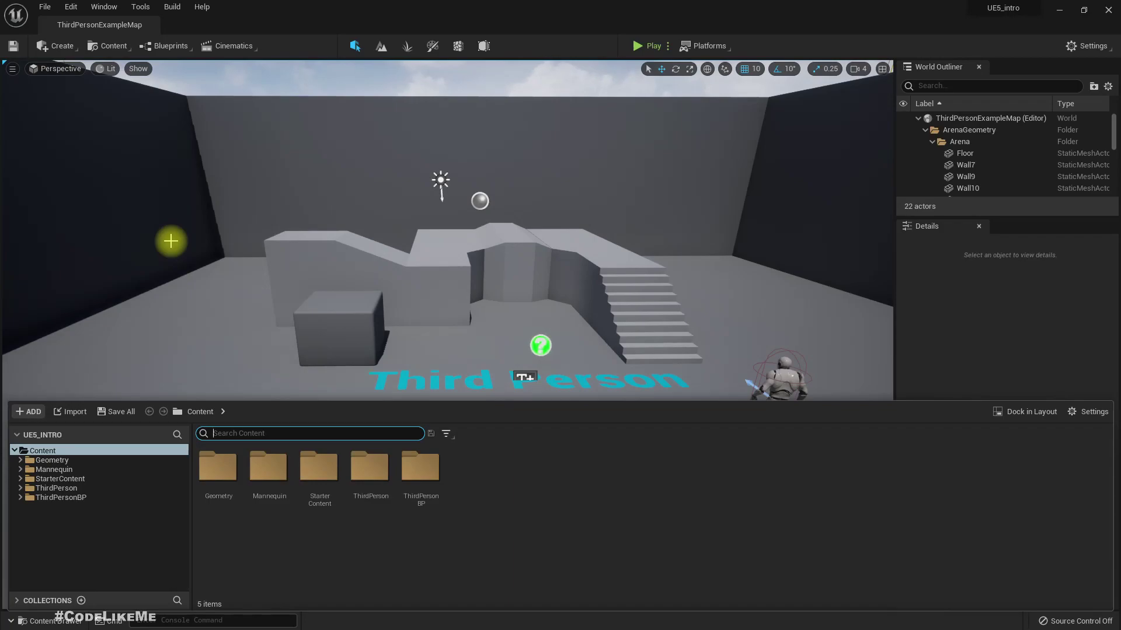
pyautogui.hotkey('ctrl', 'space')
pyautogui.hotkey('ctrl', 'space')
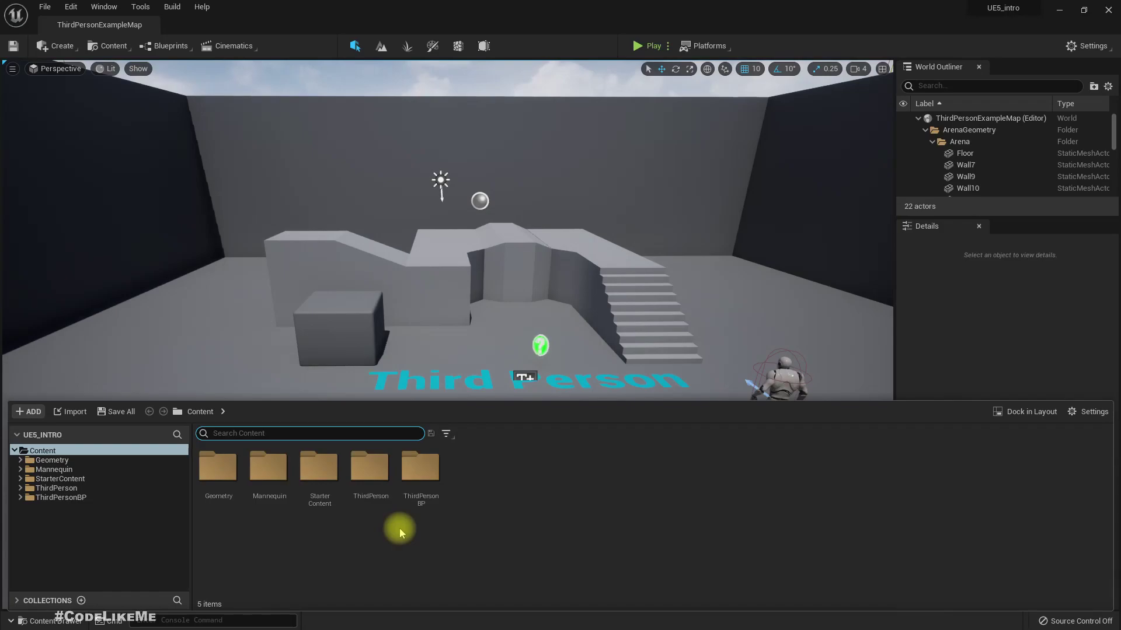
pyautogui.hotkey('ctrl', 'space')
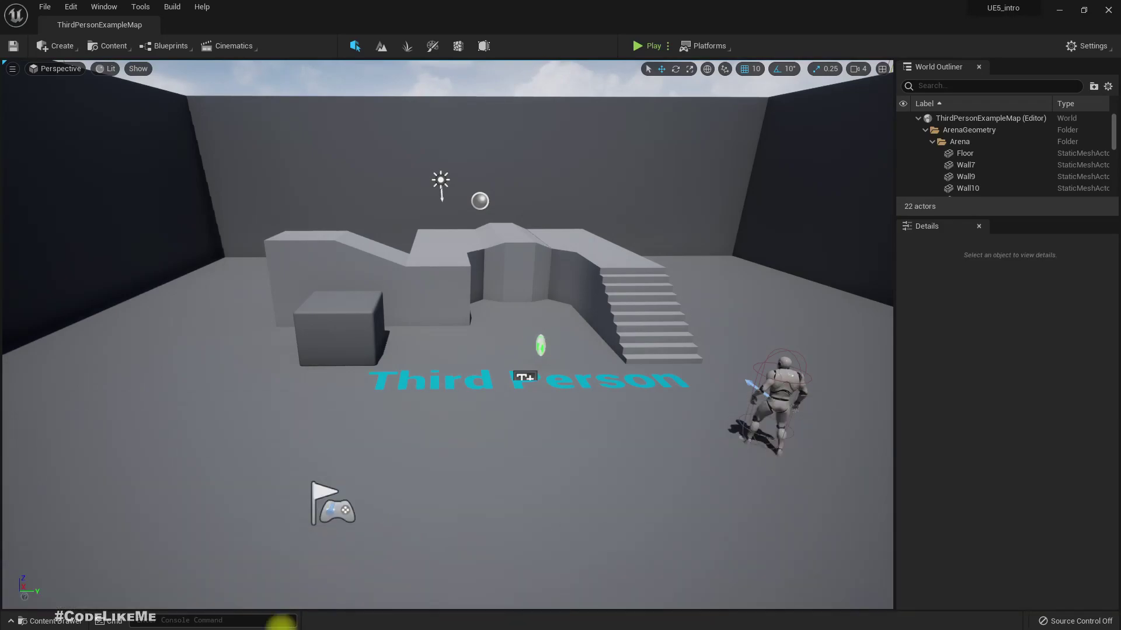
pyautogui.click(38, 623)
pyautogui.click(38, 624)
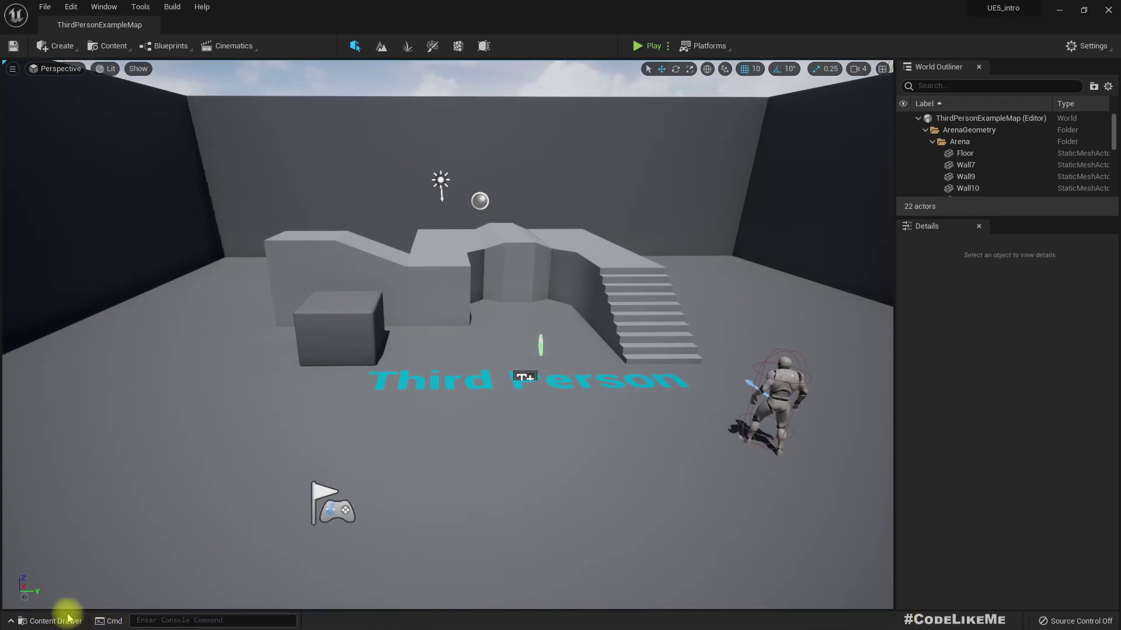
pyautogui.click(23, 621)
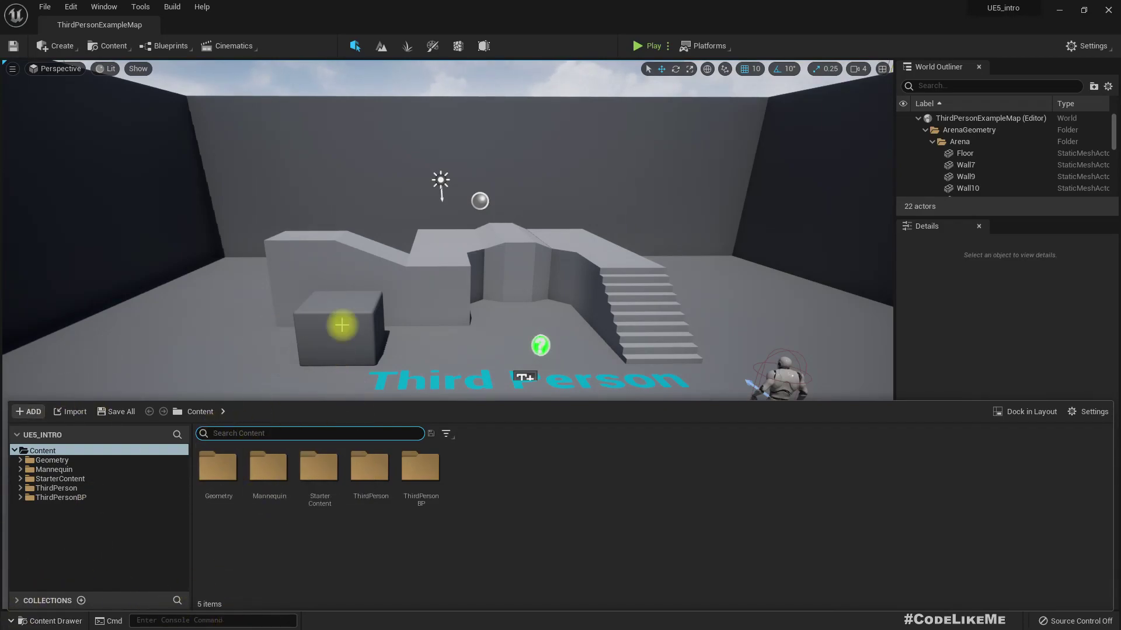
pyautogui.moveTo(357, 219); pyautogui.dragTo(350, 256, button='right')
pyautogui.scroll(-3, 545, 285)
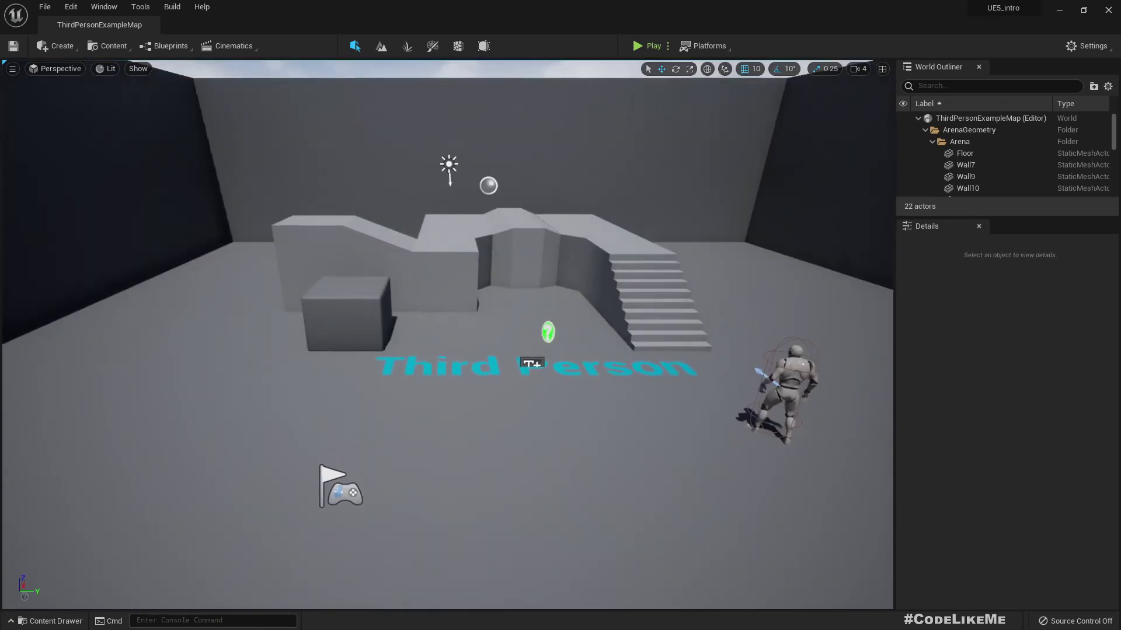
# Play-test the level in full screen by running and jumping with the character over the raised platforms, and restore the editor layout.
pyautogui.click(641, 46)
pyautogui.press('w')
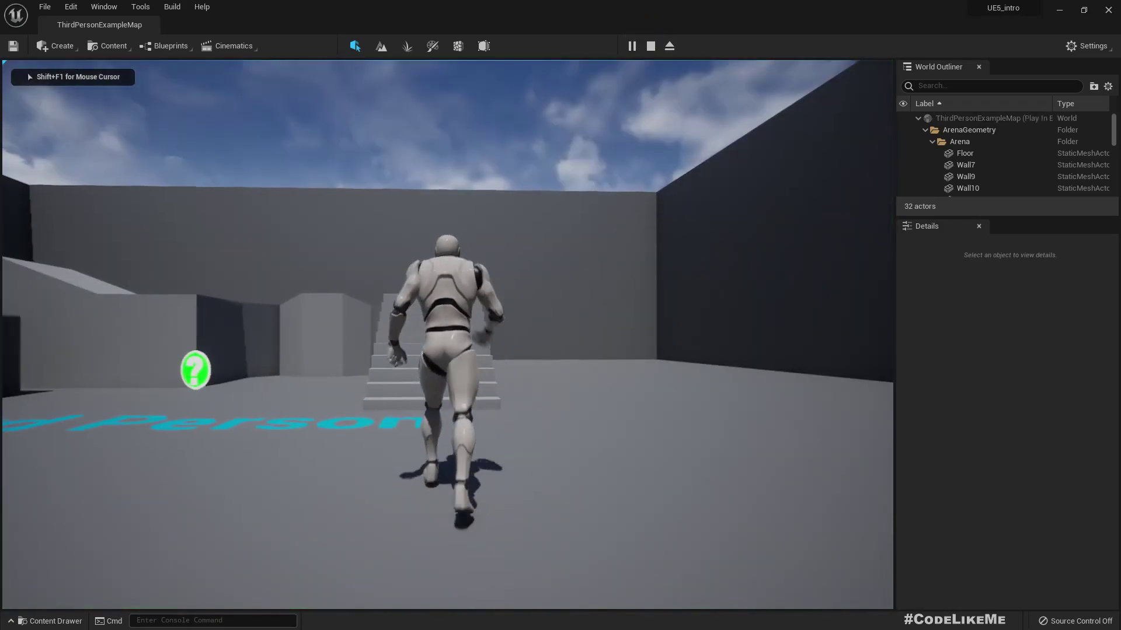
pyautogui.press('F11')
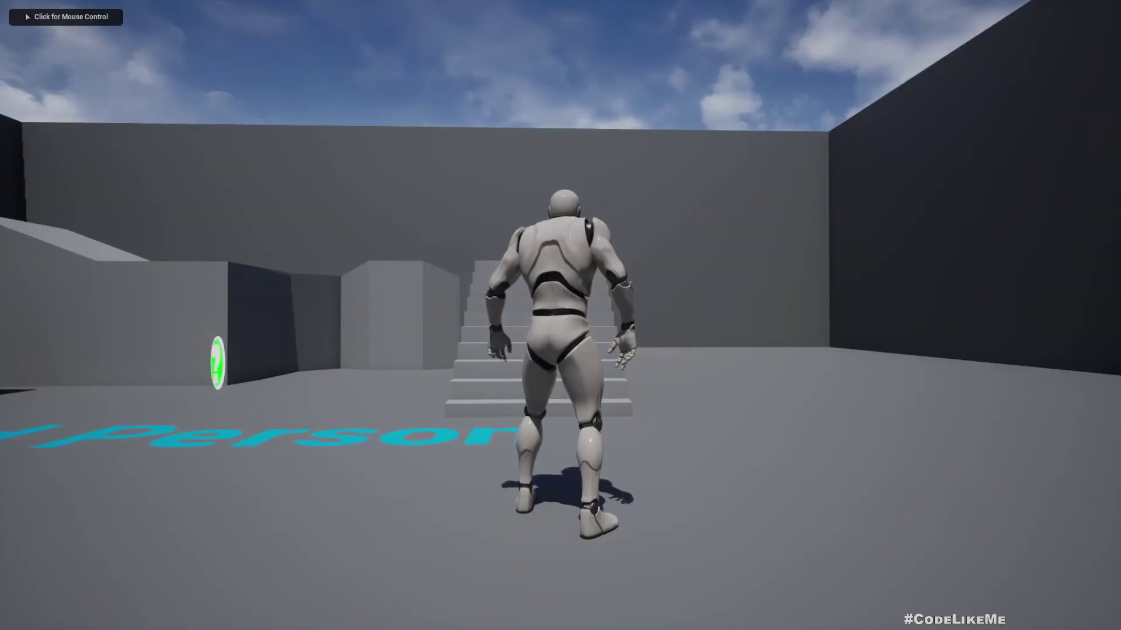
pyautogui.click(560, 316)
pyautogui.press('w')
pyautogui.press('w')
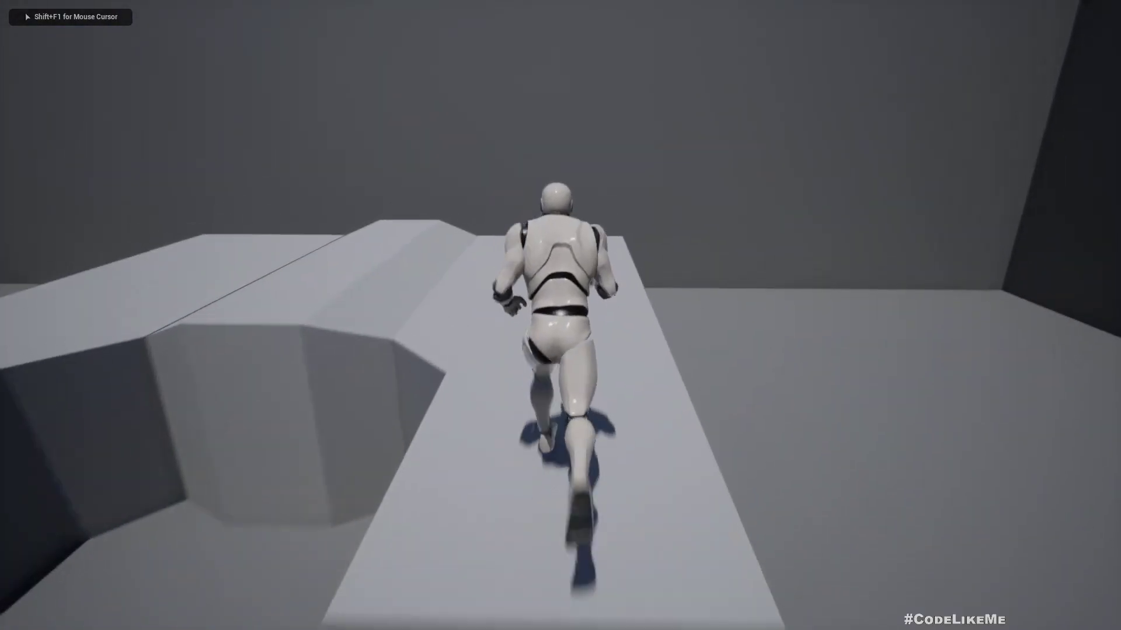
pyautogui.press('w')
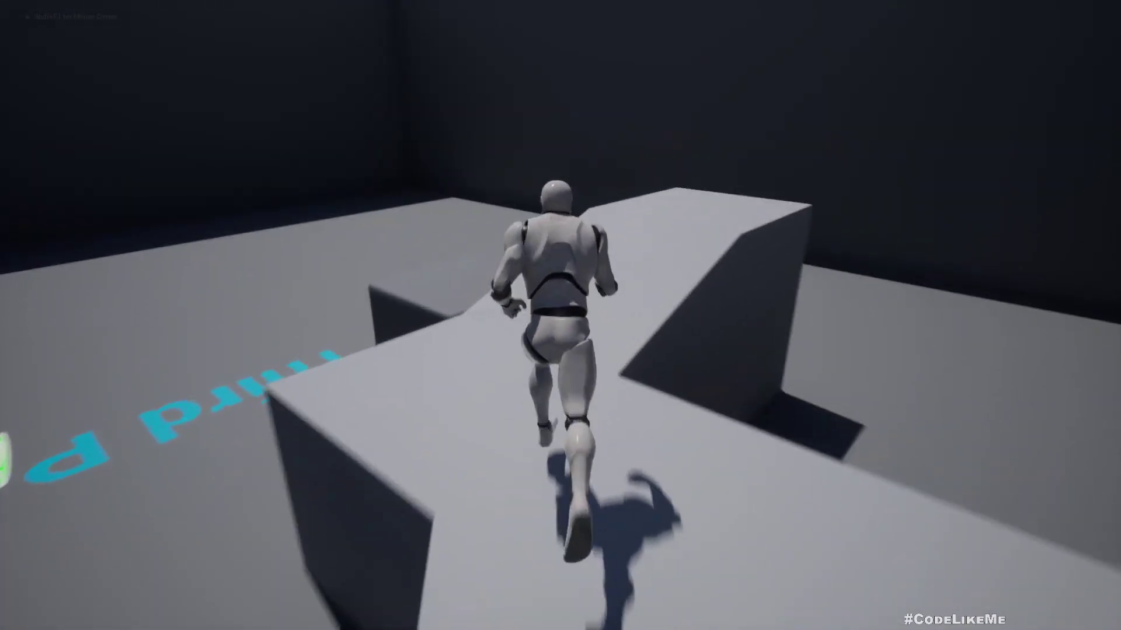
pyautogui.press('w')
pyautogui.press('space')
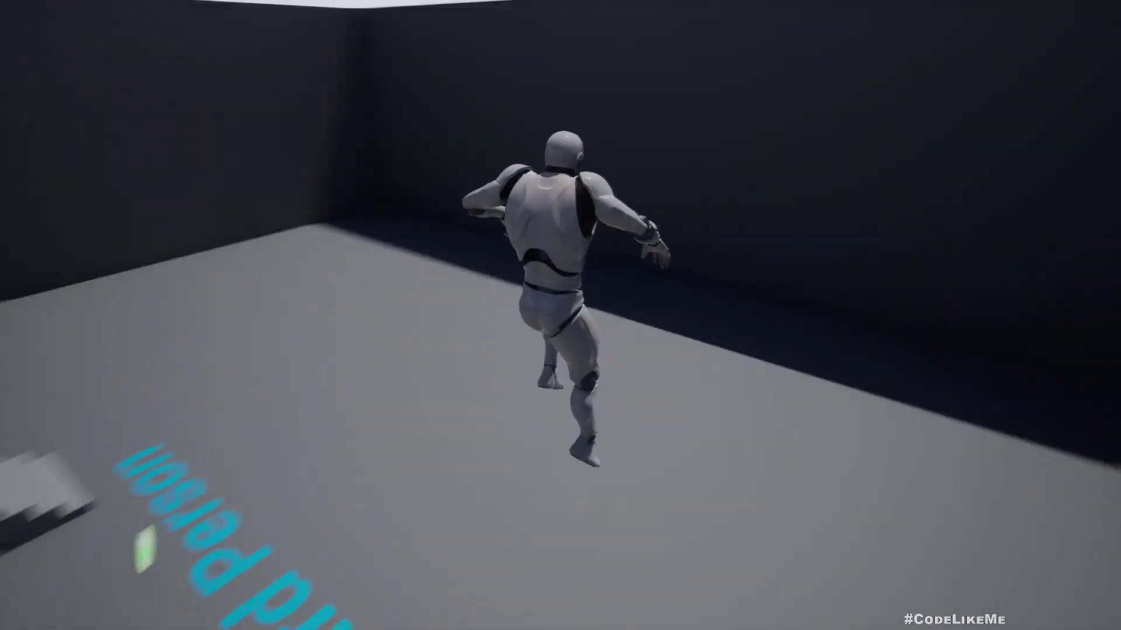
pyautogui.press('w')
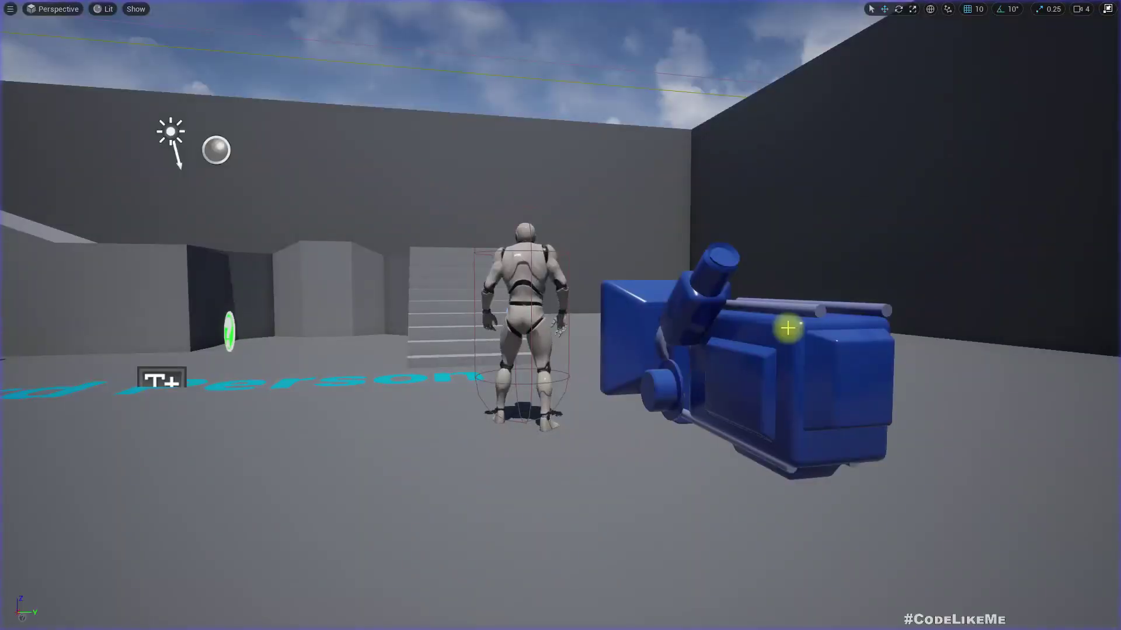
pyautogui.press('F11')
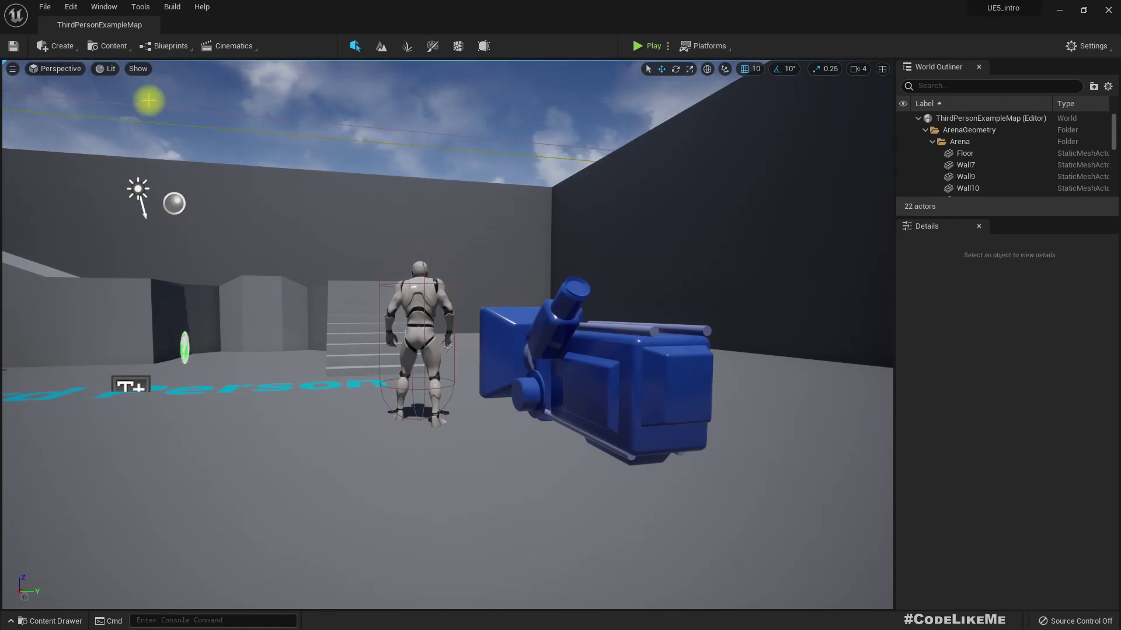
# Place a basic Cube shape on the arena floor near the foot of the stairs.
pyautogui.click(61, 48)
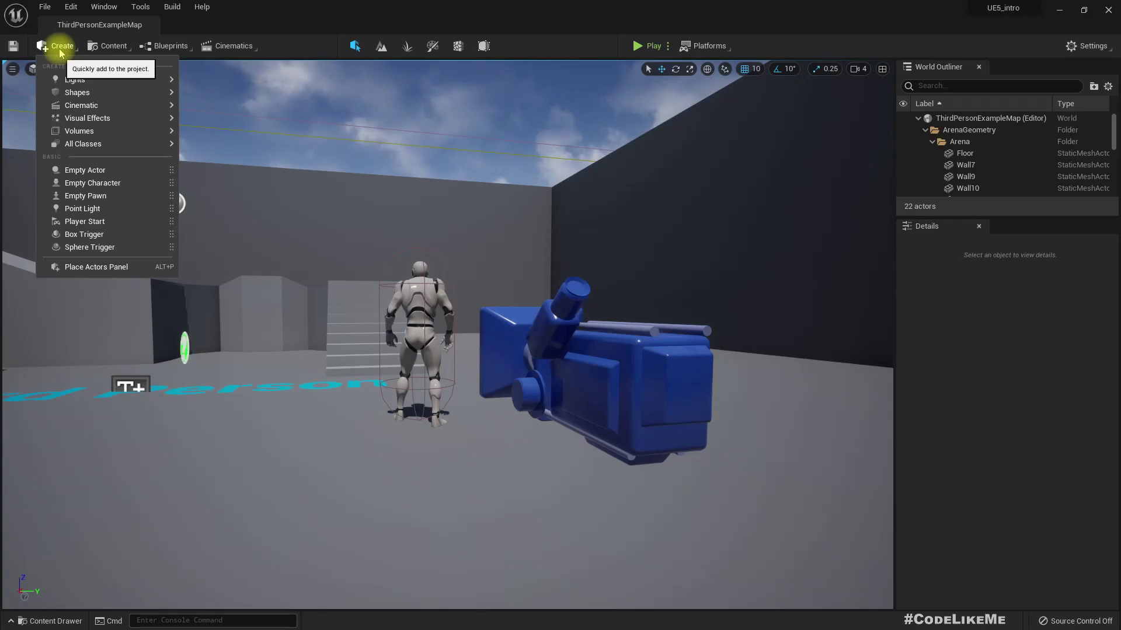
pyautogui.moveTo(100, 83)
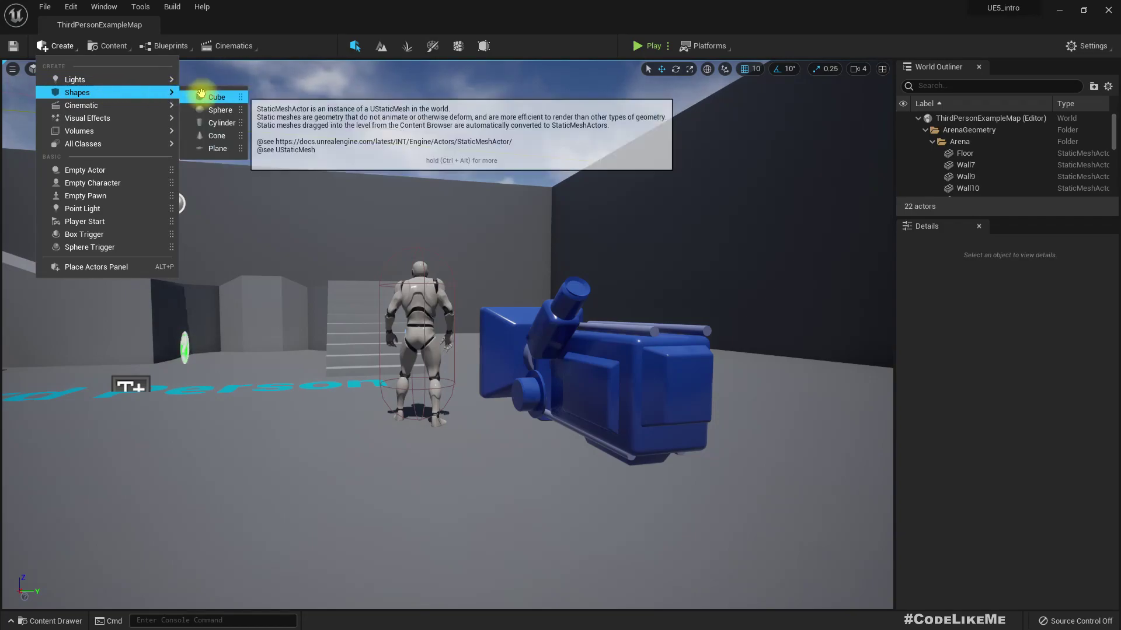
pyautogui.click(321, 440)
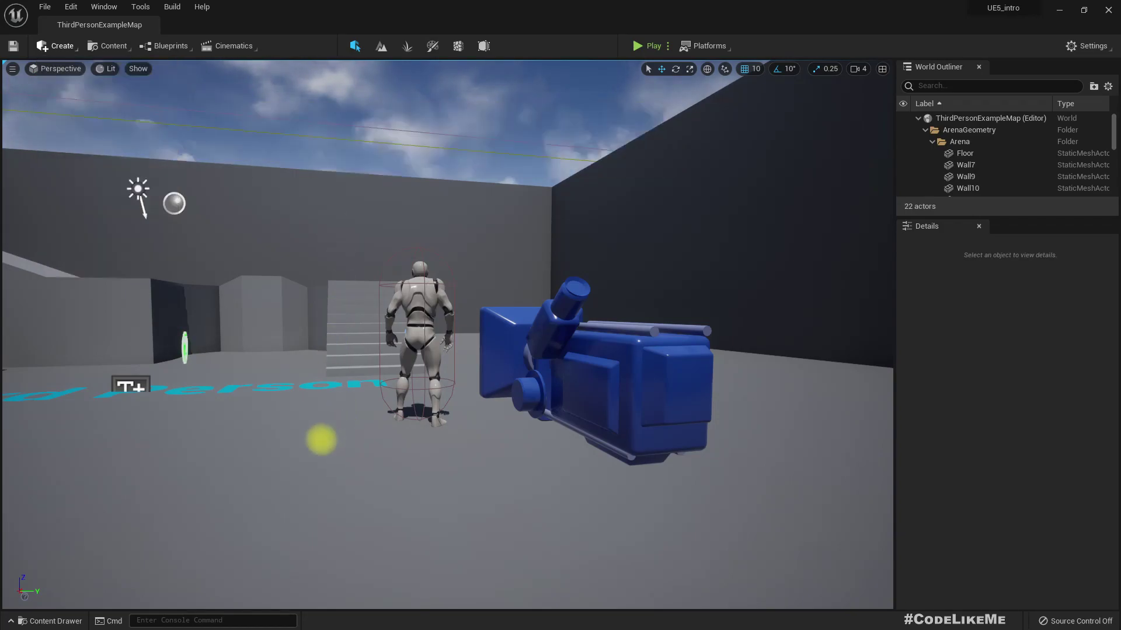
pyautogui.click(265, 471)
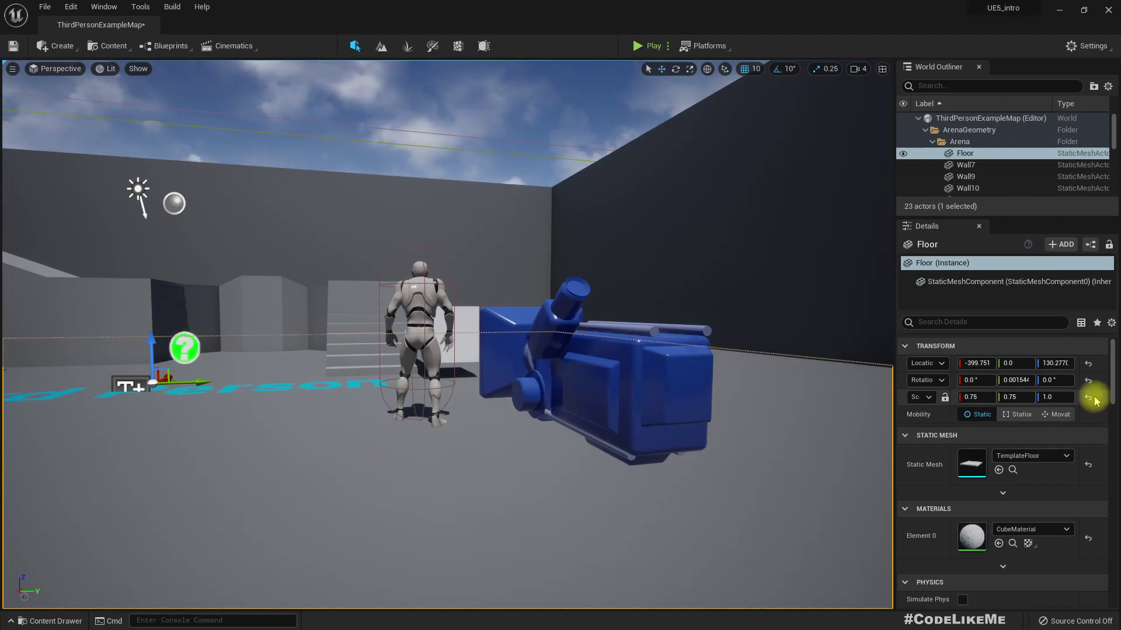
pyautogui.moveTo(446, 334); pyautogui.dragTo(371, 386, button='right')
pyautogui.press('s')
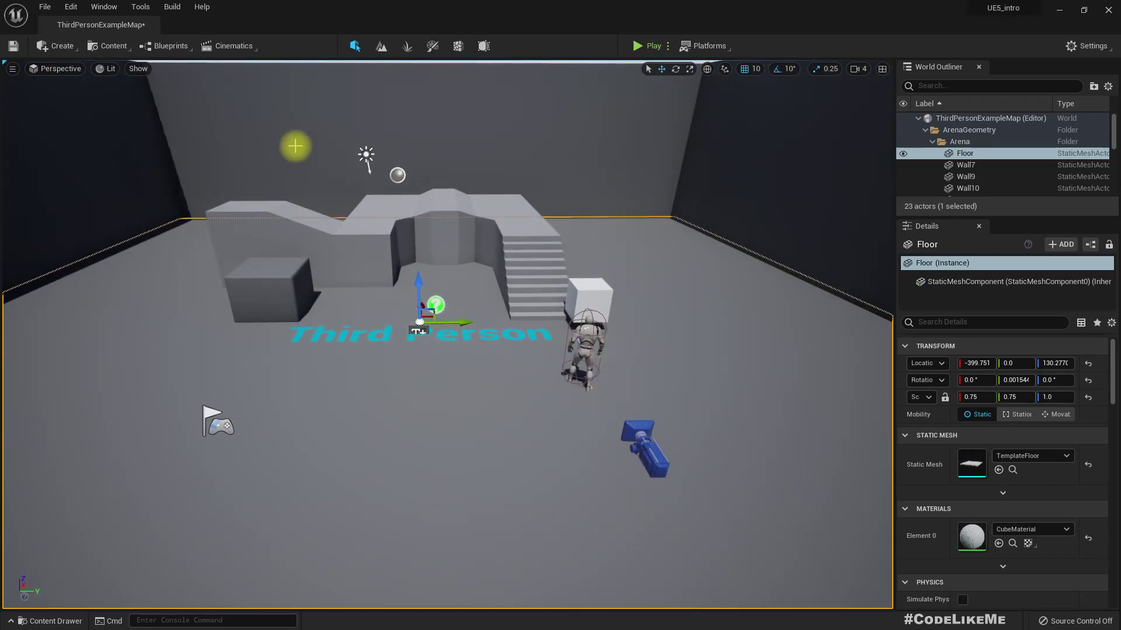
# Delete the cube standing beside the stairs from the level.
pyautogui.click(518, 244)
pyautogui.press('w')
pyautogui.moveTo(502, 295); pyautogui.dragTo(637, 248, button='right')
pyautogui.click(397, 366)
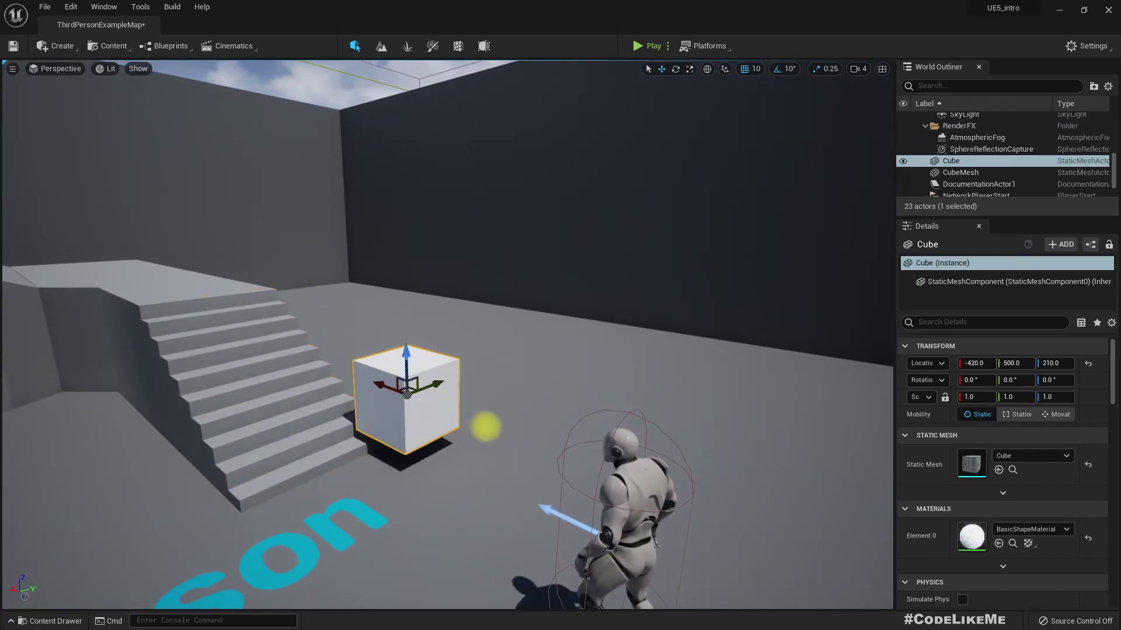
pyautogui.moveTo(501, 408); pyautogui.dragTo(421, 467, button='right')
pyautogui.press('s')
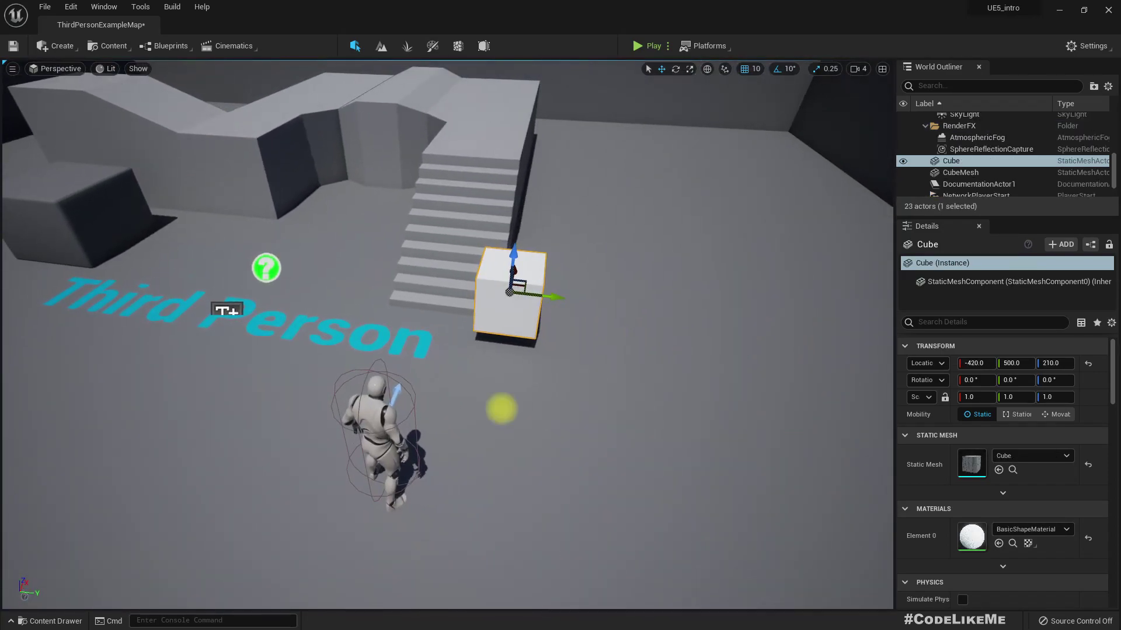
pyautogui.press('Delete')
pyautogui.moveTo(501, 408); pyautogui.dragTo(564, 378, button='right')
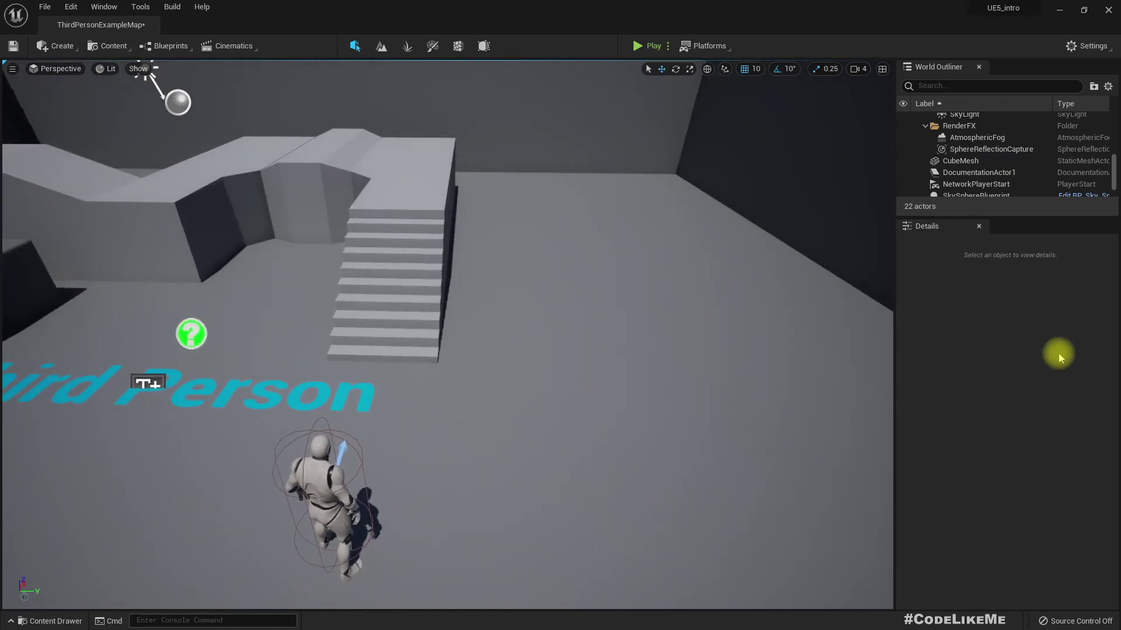
# Select the arena floor and examine the level's actor list and the floor's transform, material, physics, collision, lighting and rendering properties.
pyautogui.click(637, 359)
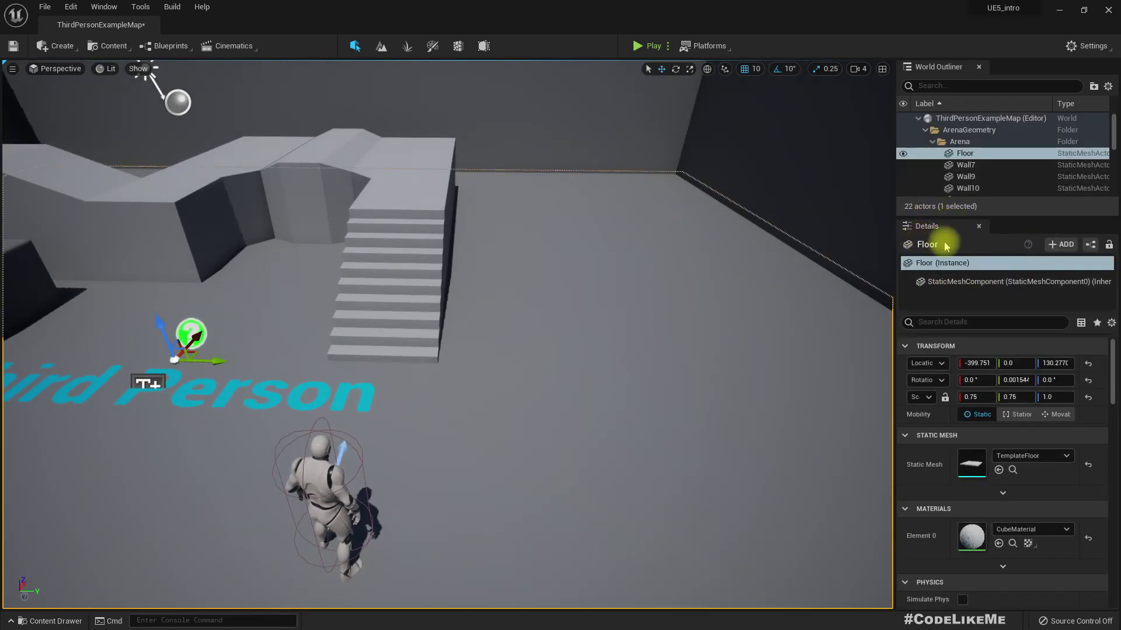
pyautogui.scroll(-5, 972, 159)
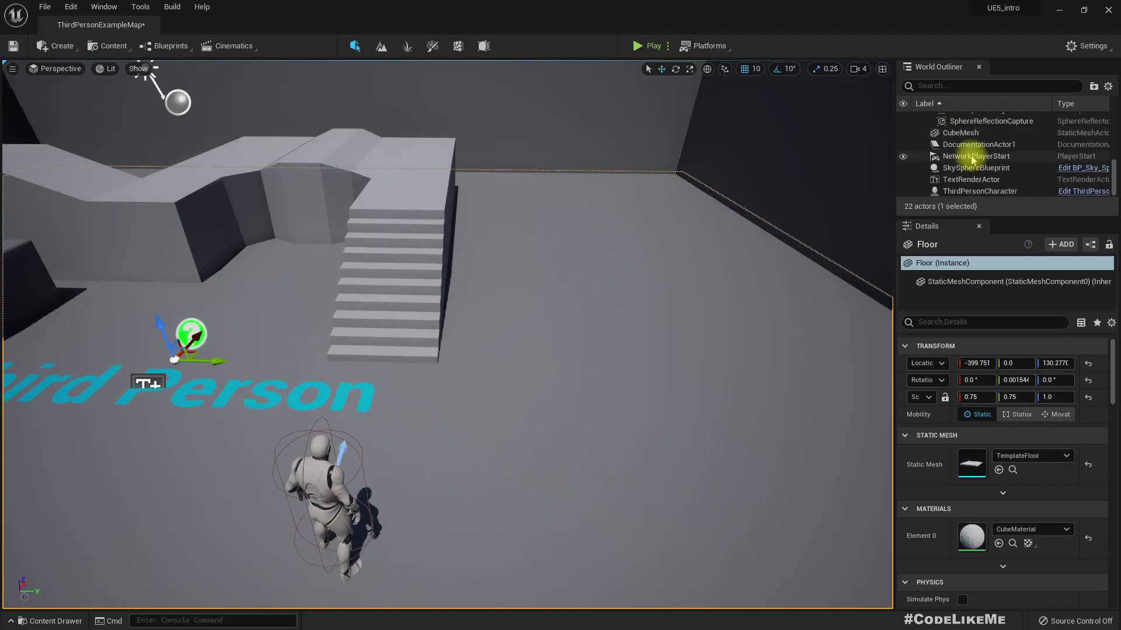
pyautogui.scroll(3, 969, 156)
pyautogui.scroll(-1, 1000, 437)
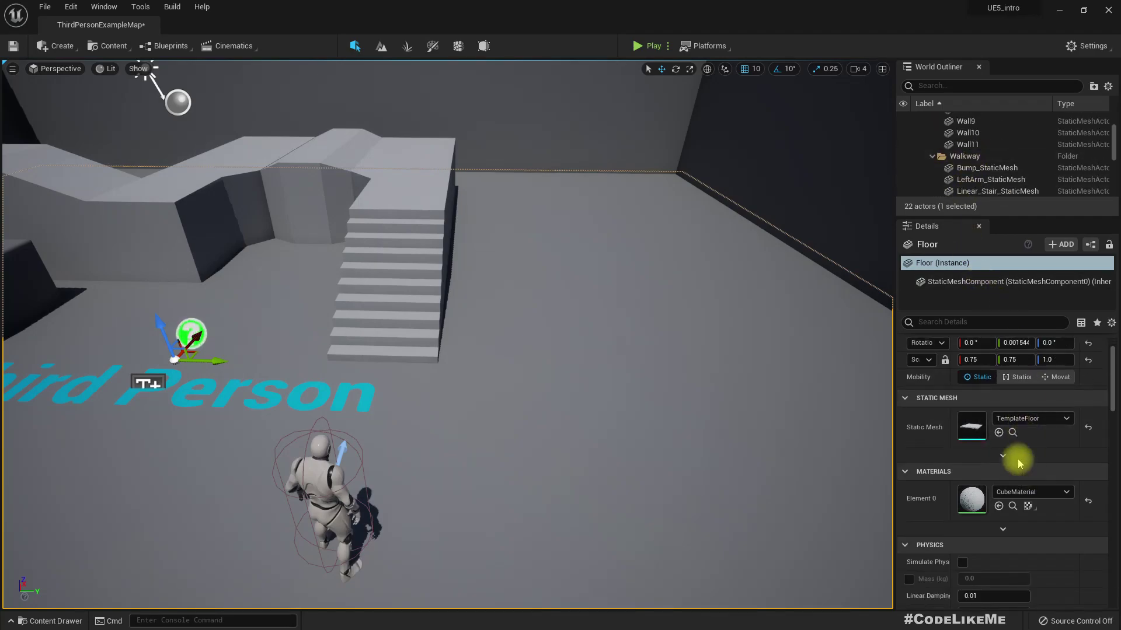
pyautogui.scroll(1, 994, 431)
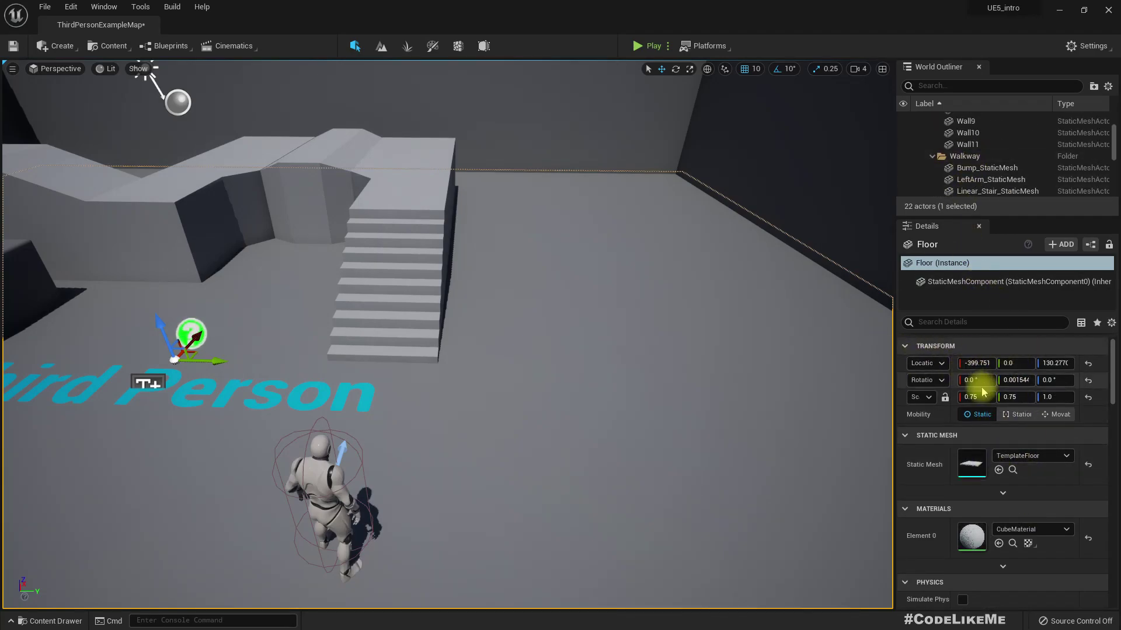
pyautogui.scroll(-6, 992, 390)
pyautogui.scroll(3, 995, 373)
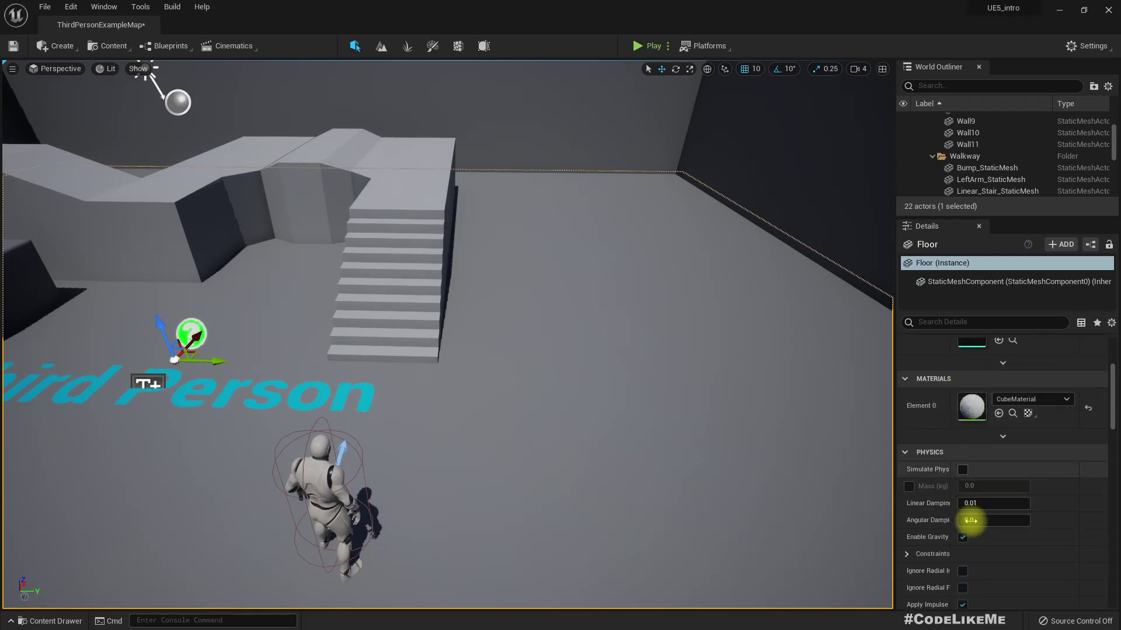
pyautogui.scroll(-10, 972, 519)
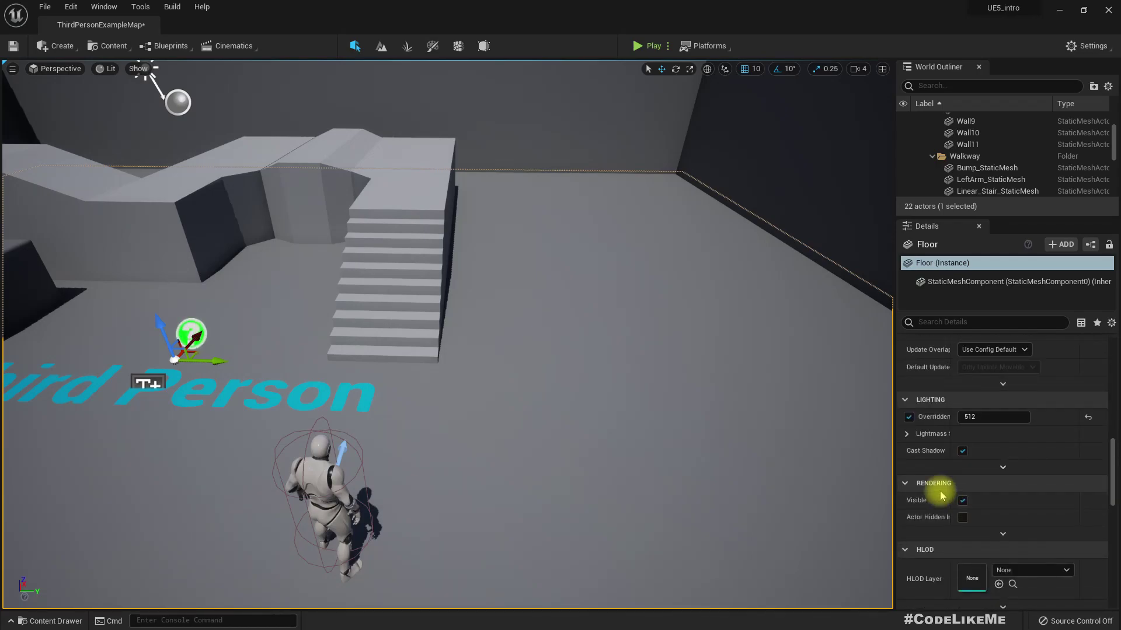
pyautogui.scroll(-3, 942, 495)
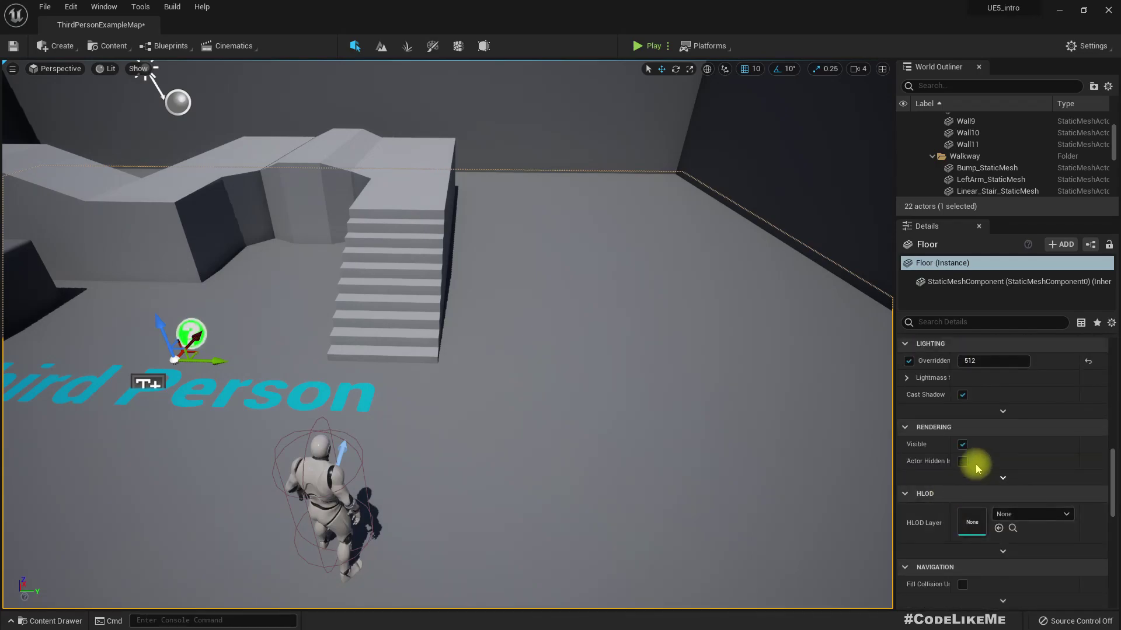
pyautogui.scroll(15, 978, 466)
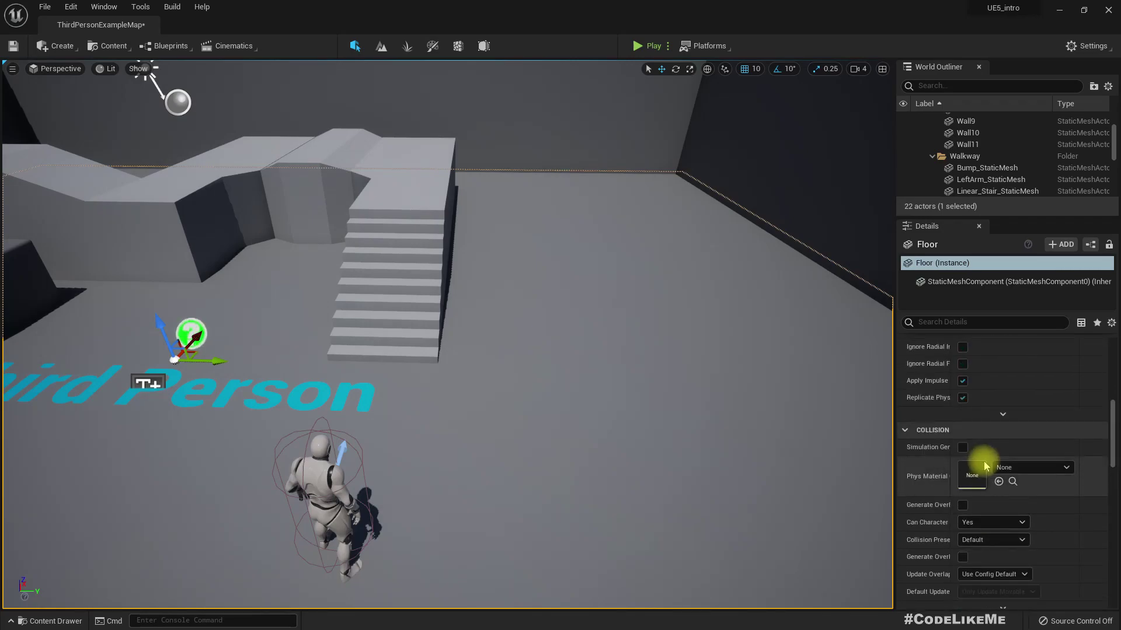
pyautogui.scroll(8, 986, 465)
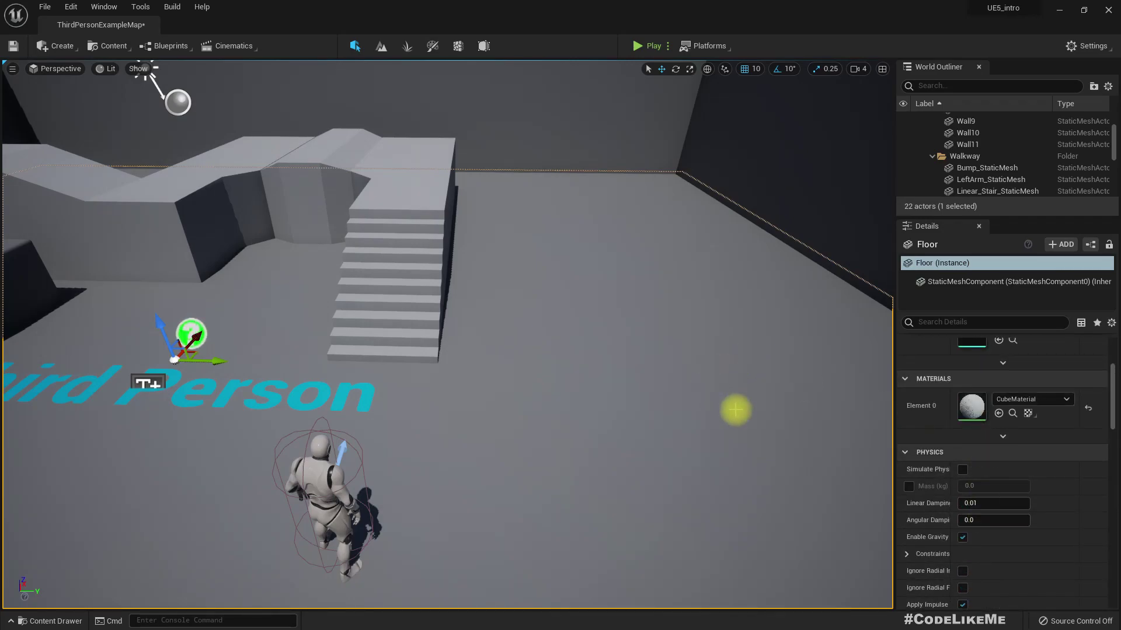
pyautogui.moveTo(1115, 391); pyautogui.dragTo(1114, 355)
pyautogui.moveTo(594, 369); pyautogui.dragTo(601, 345, button='right')
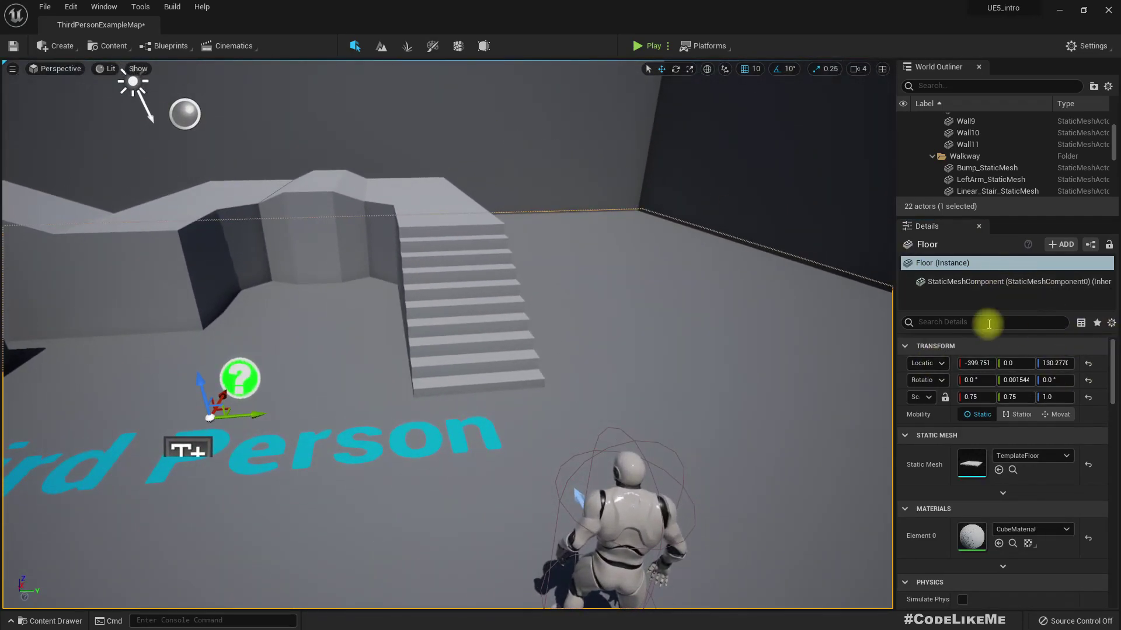
# Show the Place Actors panel and narrow it to leave more room for the viewport.
pyautogui.click(105, 9)
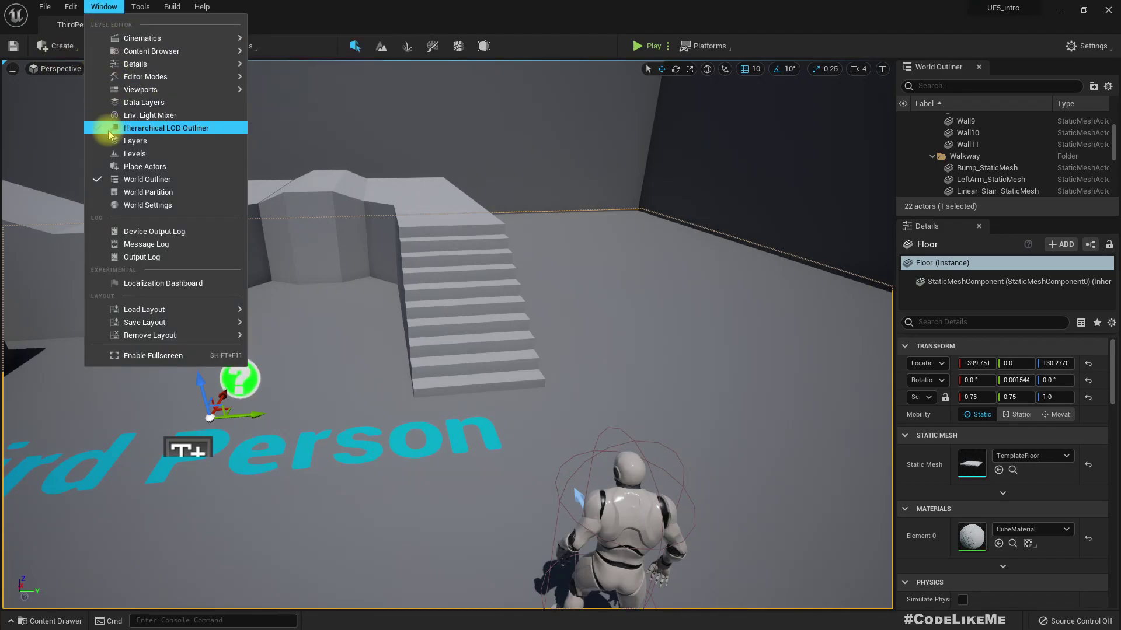
pyautogui.click(126, 166)
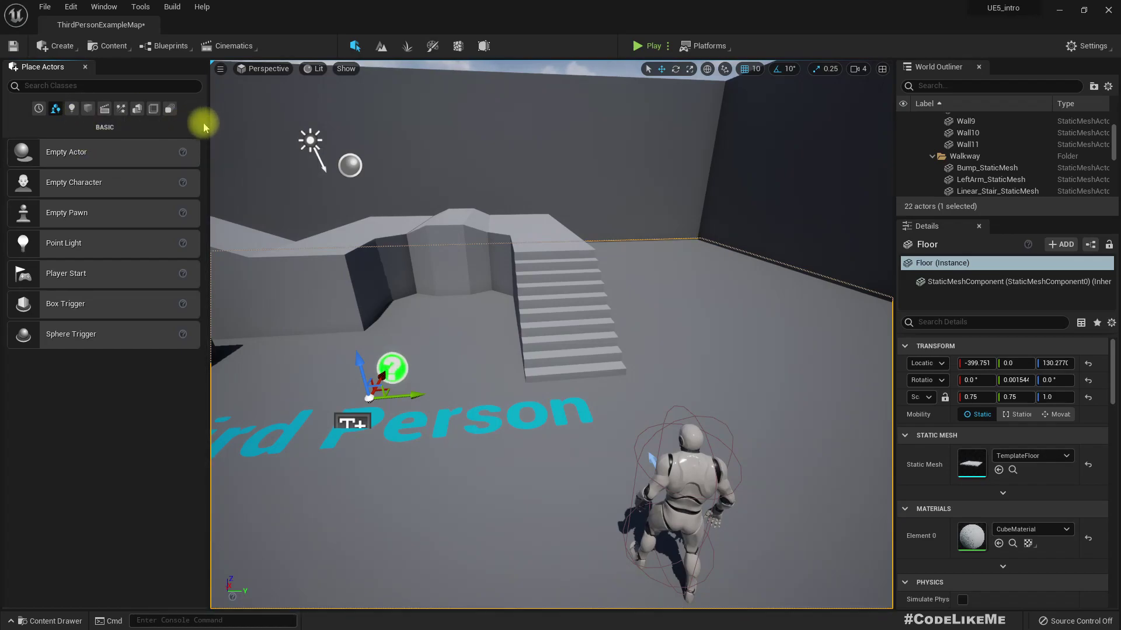
pyautogui.moveTo(207, 122); pyautogui.dragTo(152, 121)
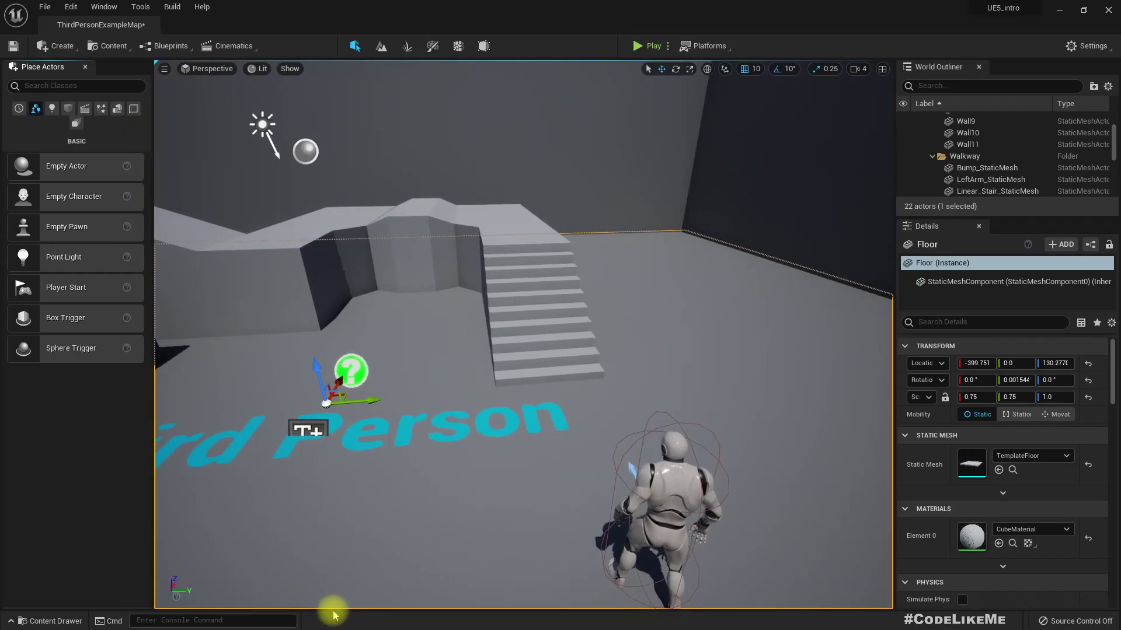
# Dock the Content Drawer in the layout at a reduced height and show the contents of the Geometry folder.
pyautogui.click(35, 619)
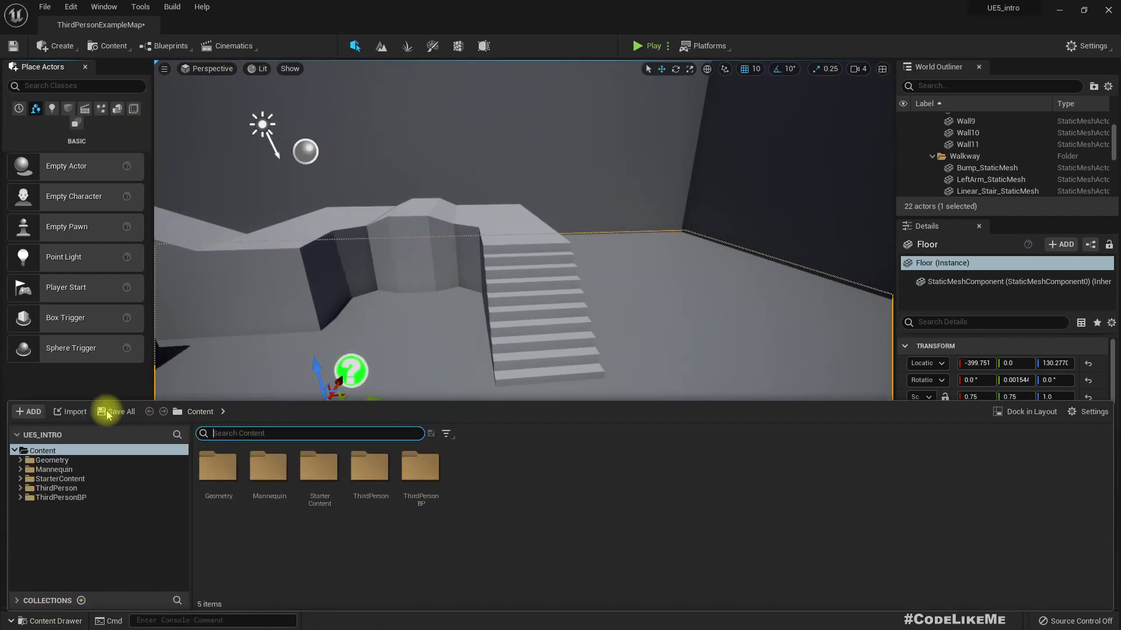
pyautogui.click(1029, 412)
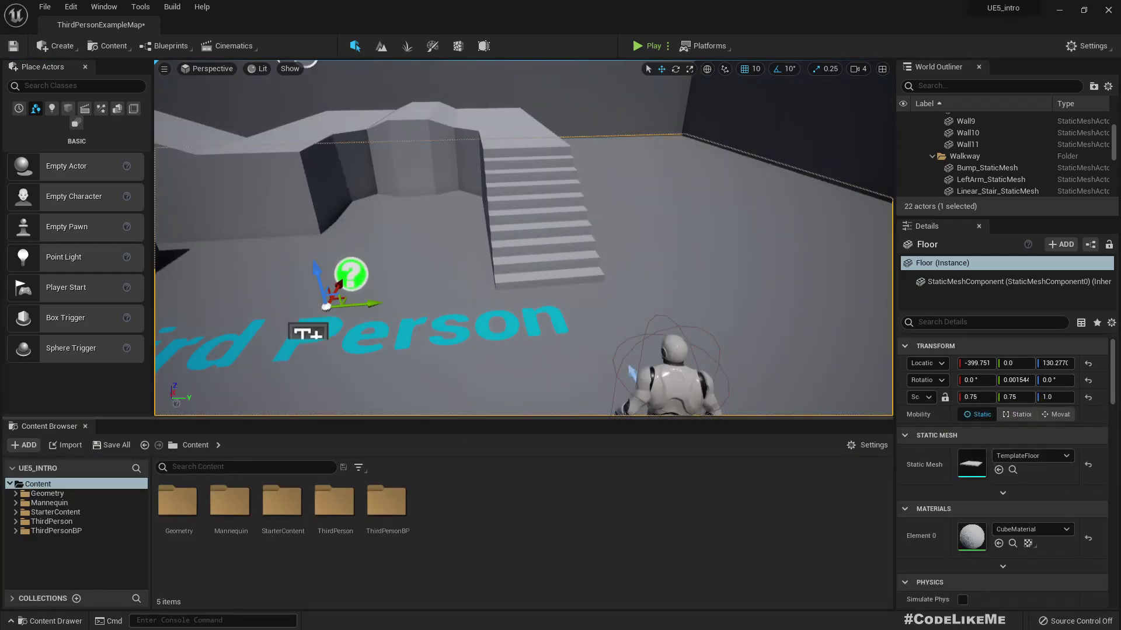
pyautogui.moveTo(465, 408); pyautogui.dragTo(461, 436)
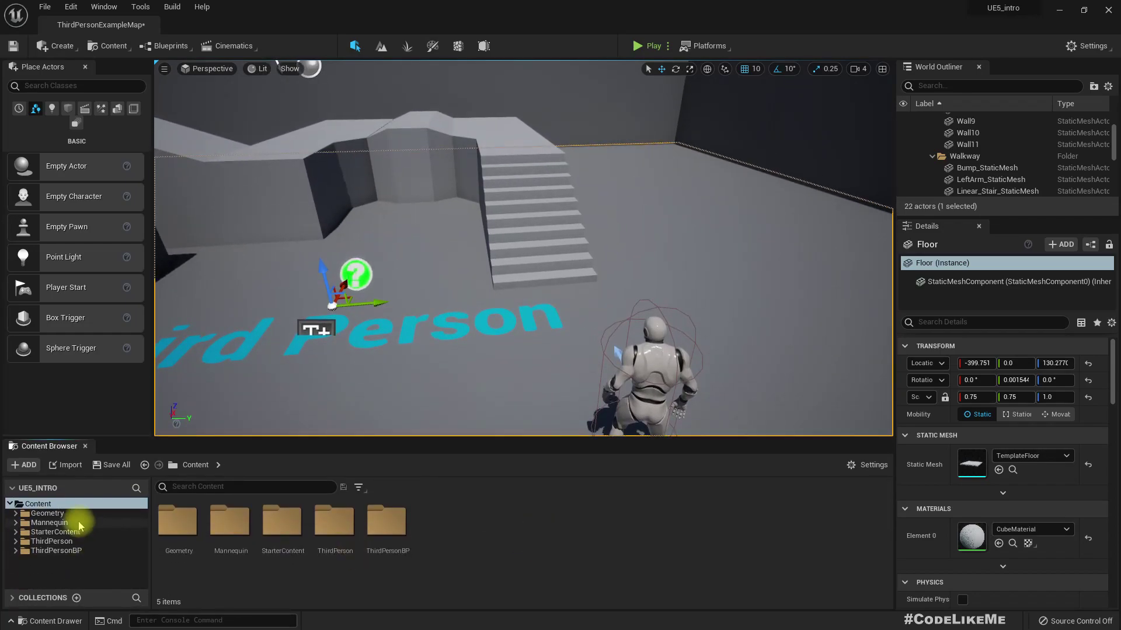
pyautogui.click(64, 513)
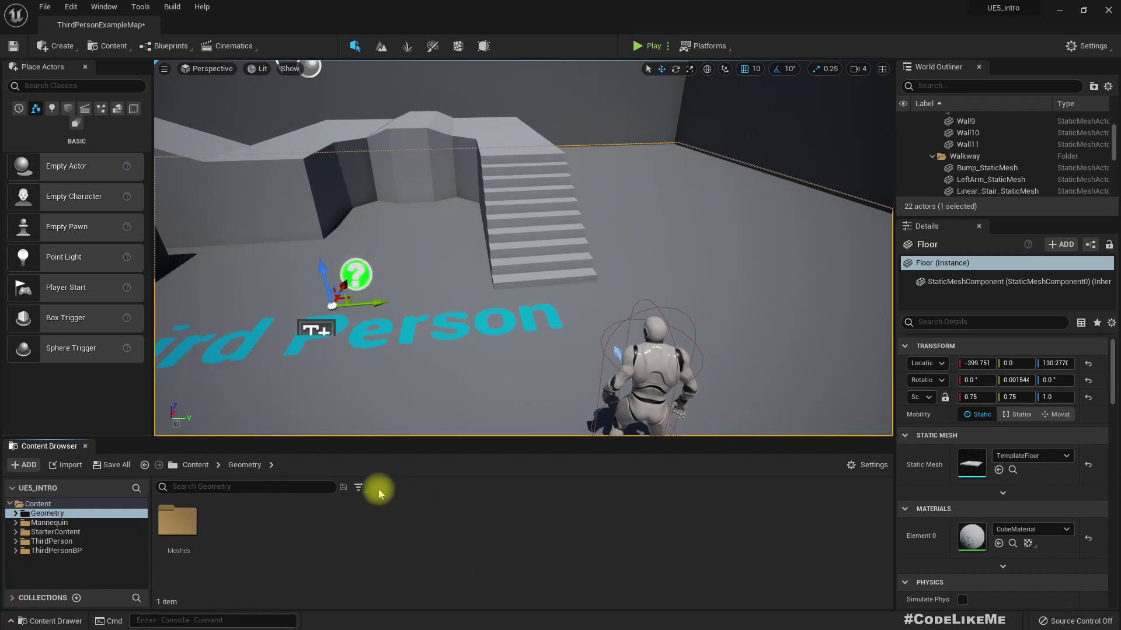
# Place a Cube from the Shapes category of Place Actors in the level and delete it again.
pyautogui.click(68, 108)
pyautogui.moveTo(54, 166); pyautogui.dragTo(737, 186)
pyautogui.moveTo(702, 308)
pyautogui.mouseDown(button='right')
pyautogui.moveTo(645, 316)
pyautogui.moveTo(702, 310)
pyautogui.mouseUp(button='right')
pyautogui.press('Delete')
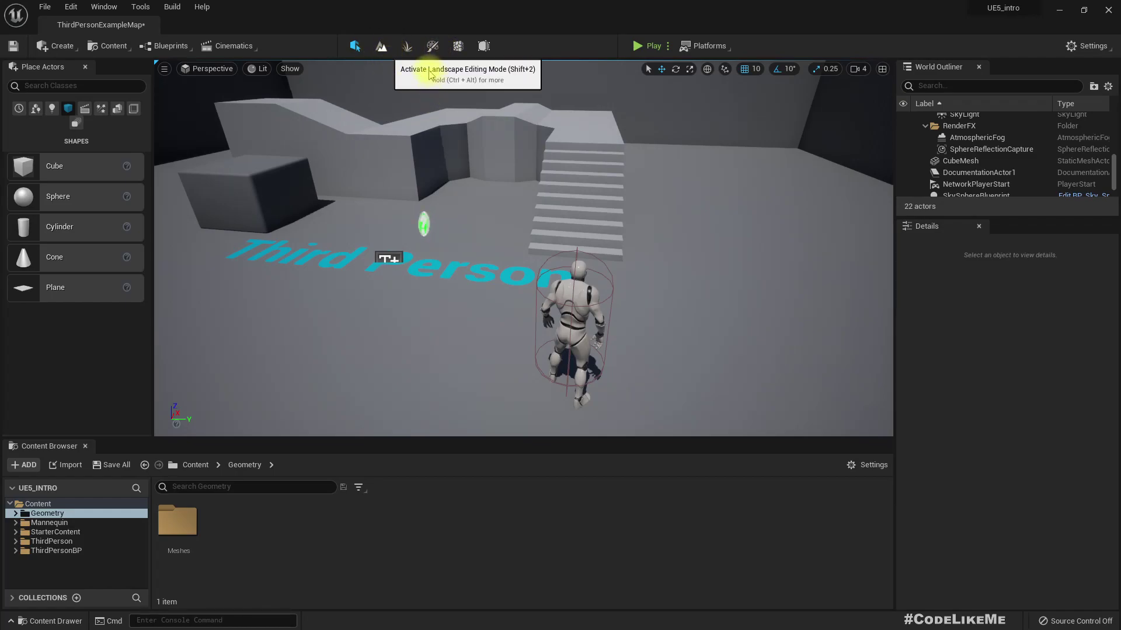
# Switch the editor to Landscape mode and on to Foliage mode to view their tools.
pyautogui.click(381, 46)
pyautogui.moveTo(520, 190); pyautogui.dragTo(488, 155, button='right')
pyautogui.click(409, 46)
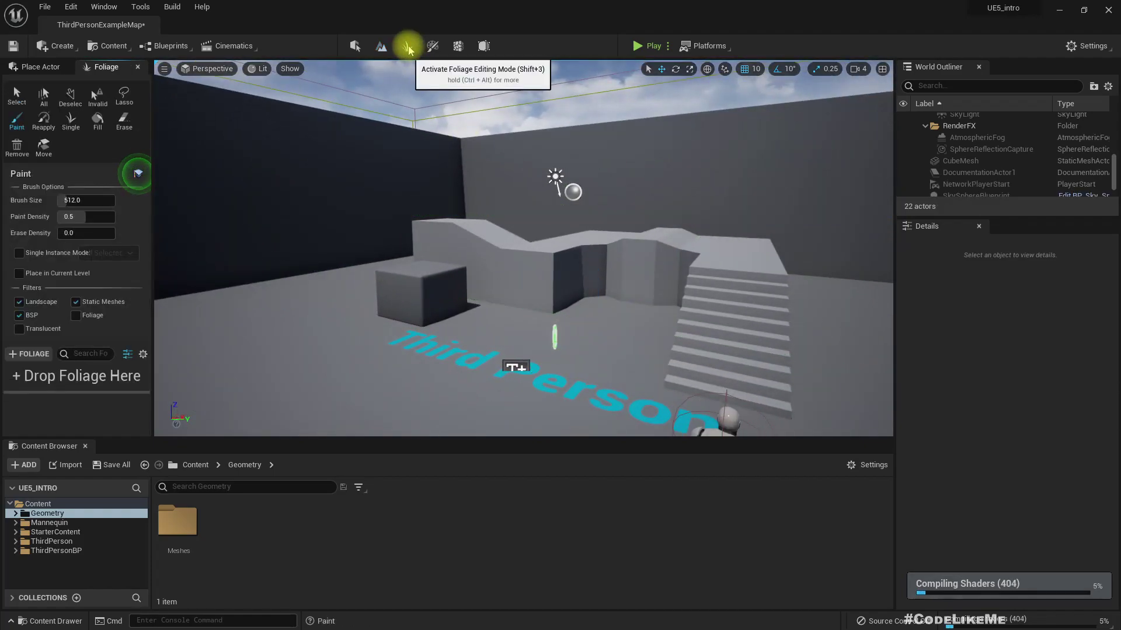
# Switch to Fracture mode and start the Uniform fracture tool with the walkway's RightArm_StaticMesh selected.
pyautogui.click(459, 47)
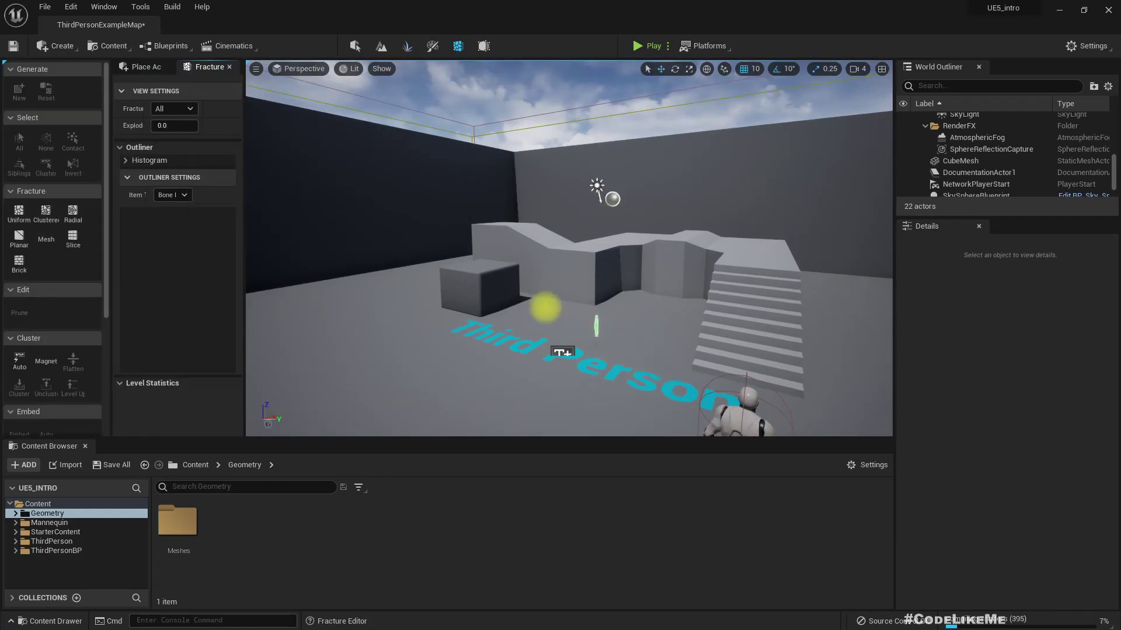
pyautogui.moveTo(542, 306)
pyautogui.mouseDown(button='right')
pyautogui.moveTo(642, 356)
pyautogui.moveTo(642, 345)
pyautogui.moveTo(542, 299)
pyautogui.mouseUp(button='right')
pyautogui.click(513, 186)
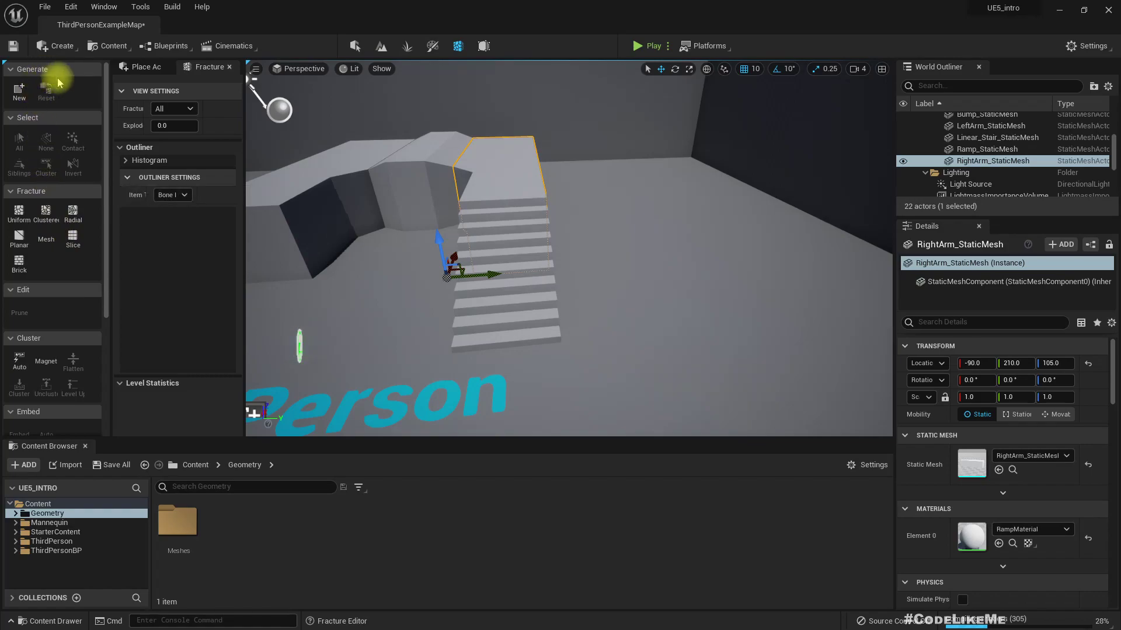
pyautogui.moveTo(531, 268); pyautogui.dragTo(516, 264, button='right')
pyautogui.press('e')
pyautogui.keyDown('alt'); pyautogui.moveTo(516, 264); pyautogui.dragTo(480, 262); pyautogui.keyUp('alt')
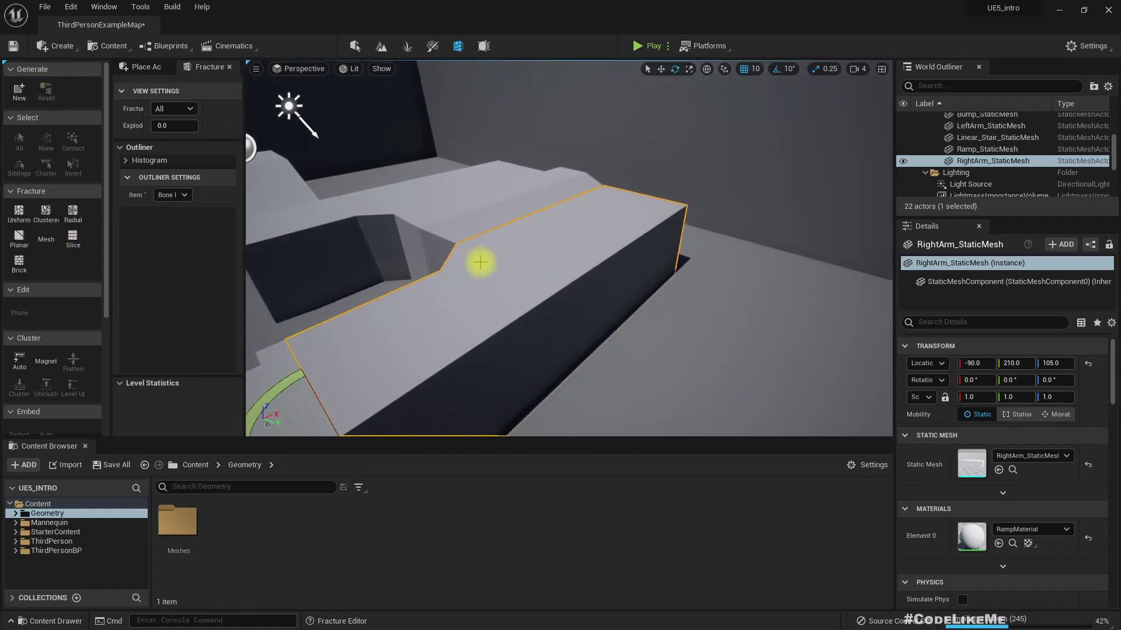
pyautogui.click(19, 213)
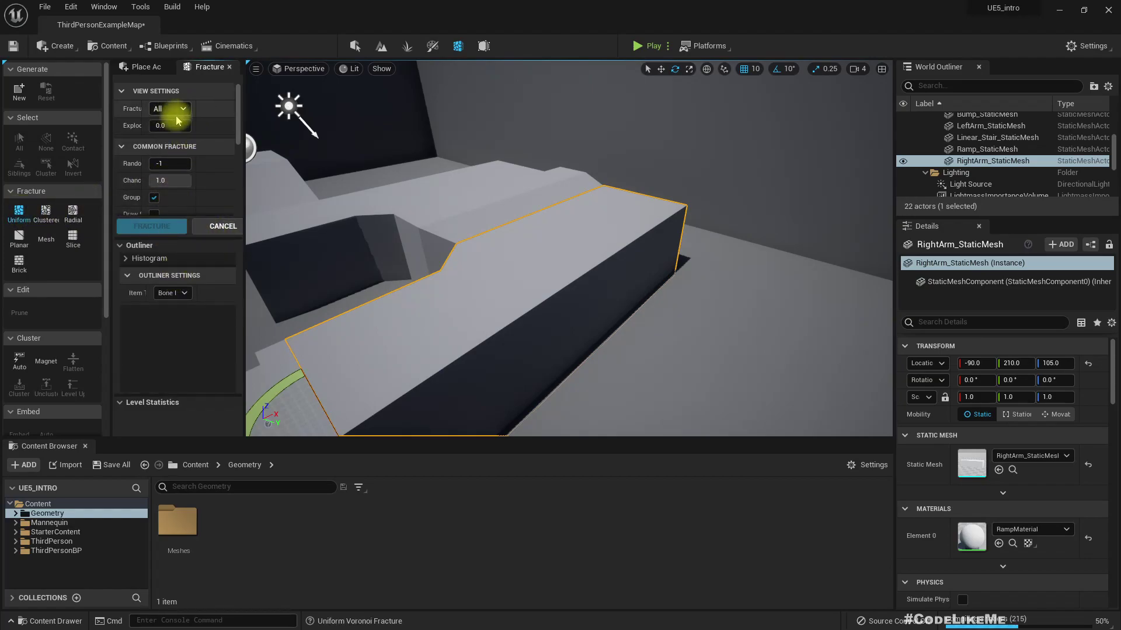
# Select the walkway's LeftArm_StaticMesh, examine the Uniform fracture settings, and leave Fracture mode.
pyautogui.moveTo(492, 222); pyautogui.dragTo(533, 233, button='right')
pyautogui.press('a')
pyautogui.press('s')
pyautogui.click(533, 233)
pyautogui.scroll(-3, 180, 167)
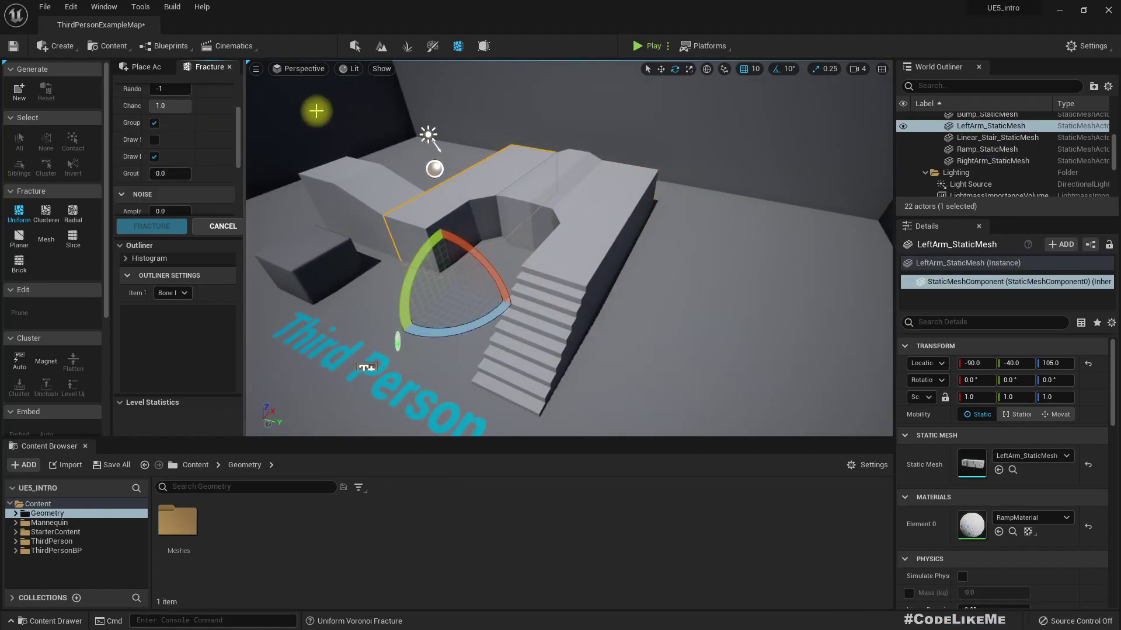
pyautogui.click(231, 67)
# Open the ThirdPersonCharacter blueprint from the character in the level and dock its editor as a tab beside the map.
pyautogui.moveTo(366, 147); pyautogui.dragTo(368, 364, button='right')
pyautogui.click(393, 264)
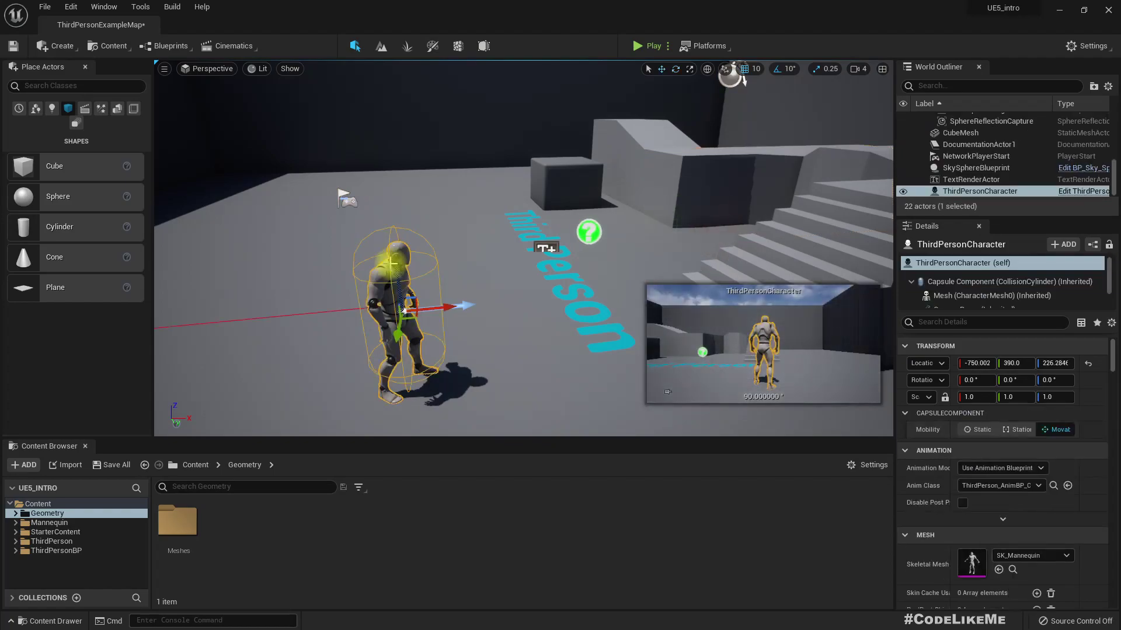
pyautogui.click(1088, 193)
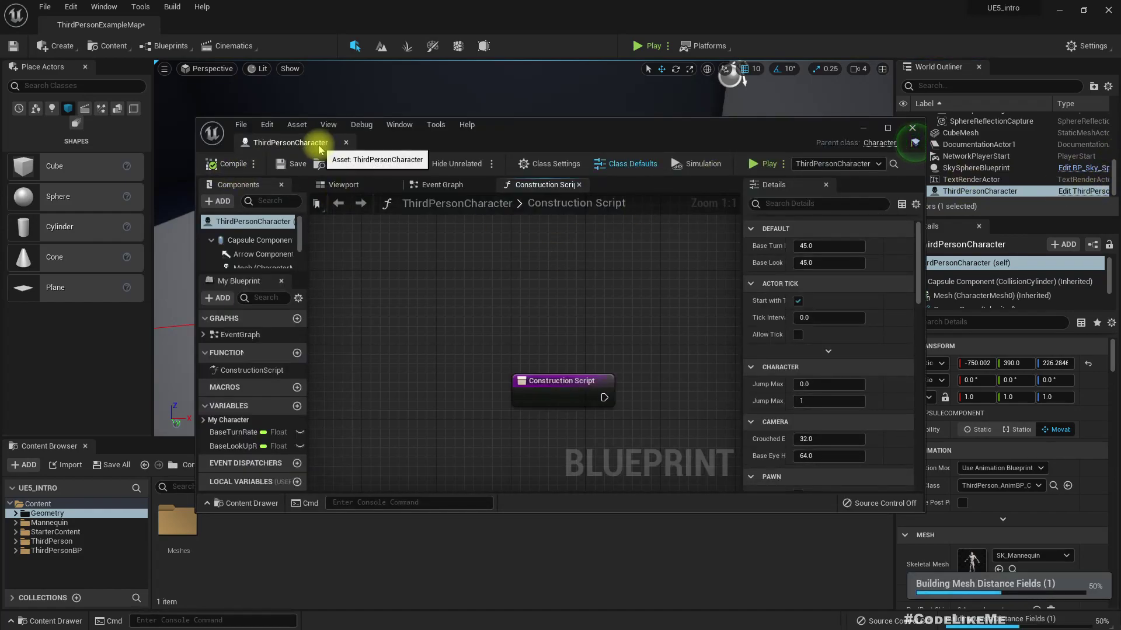
pyautogui.moveTo(309, 143); pyautogui.dragTo(277, 29)
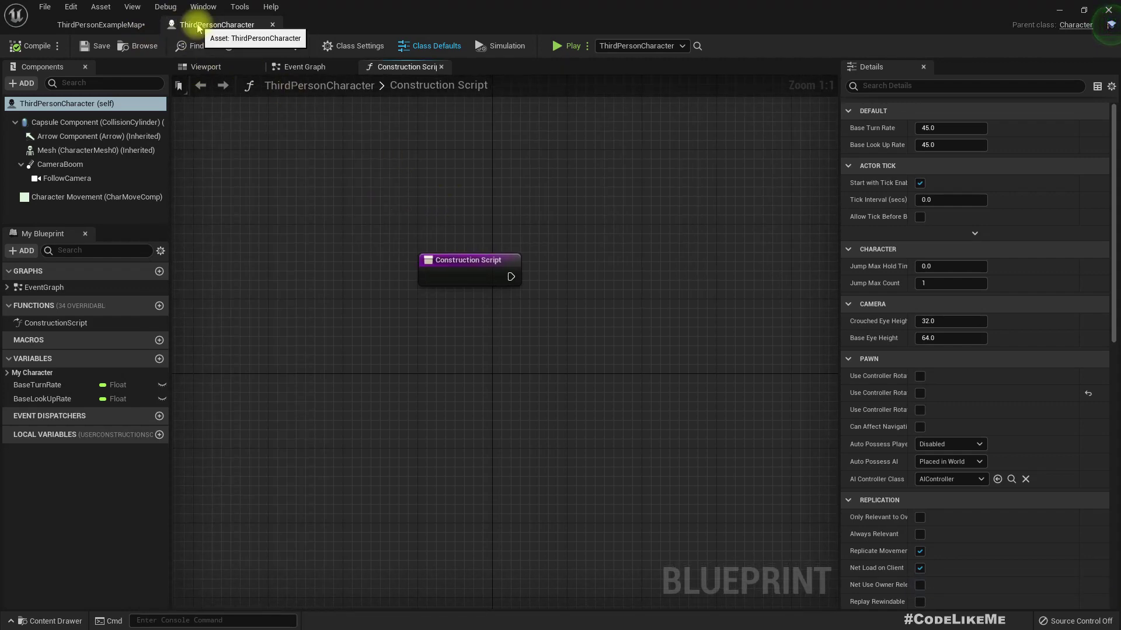
# View the character in the blueprint's 3D viewport and look at it from behind.
pyautogui.click(206, 69)
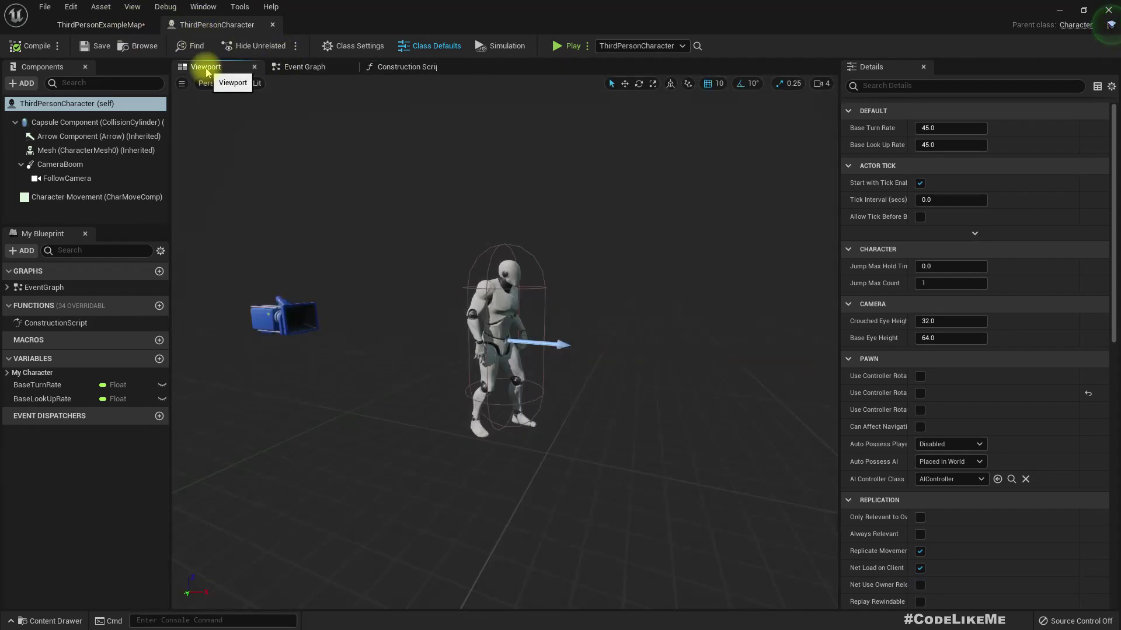
pyautogui.click(127, 30)
pyautogui.click(202, 27)
pyautogui.moveTo(388, 261); pyautogui.dragTo(280, 227, button='right')
pyautogui.moveTo(504, 342); pyautogui.dragTo(724, 359, button='right')
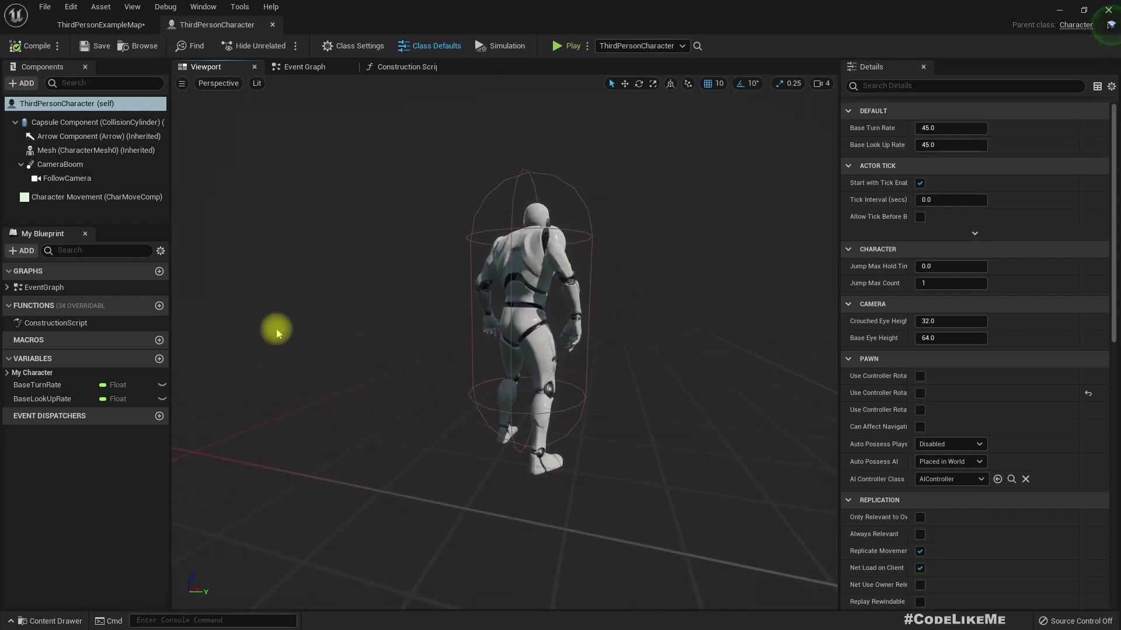
# Examine the details of the character's Capsule, Arrow, FollowCamera and Character Movement components, including the walking and jumping settings.
pyautogui.click(80, 123)
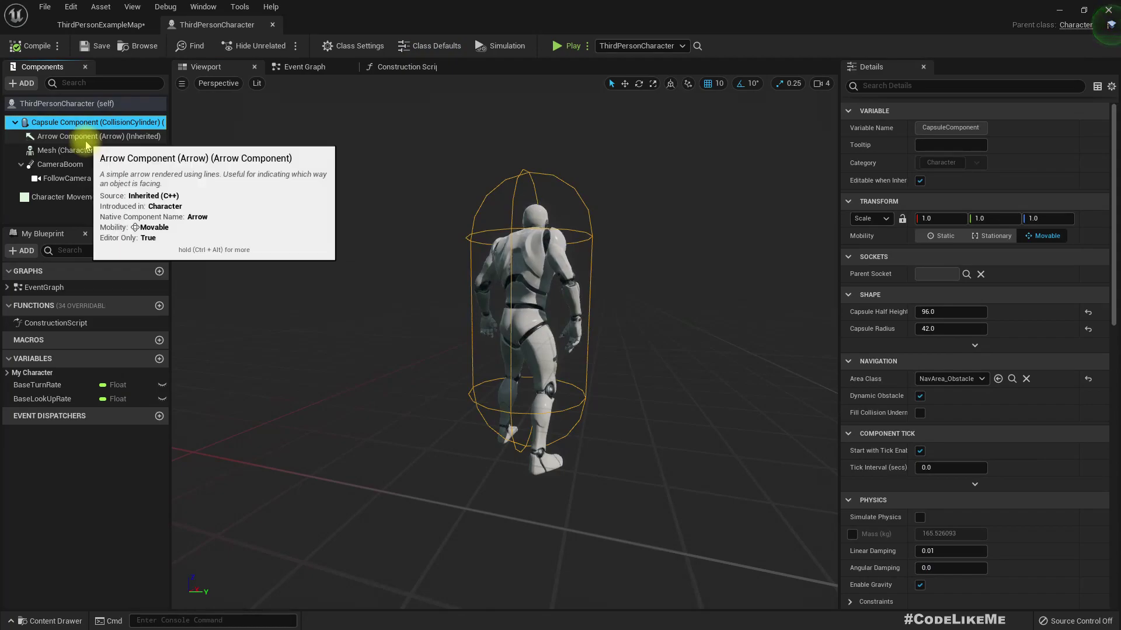
pyautogui.click(84, 137)
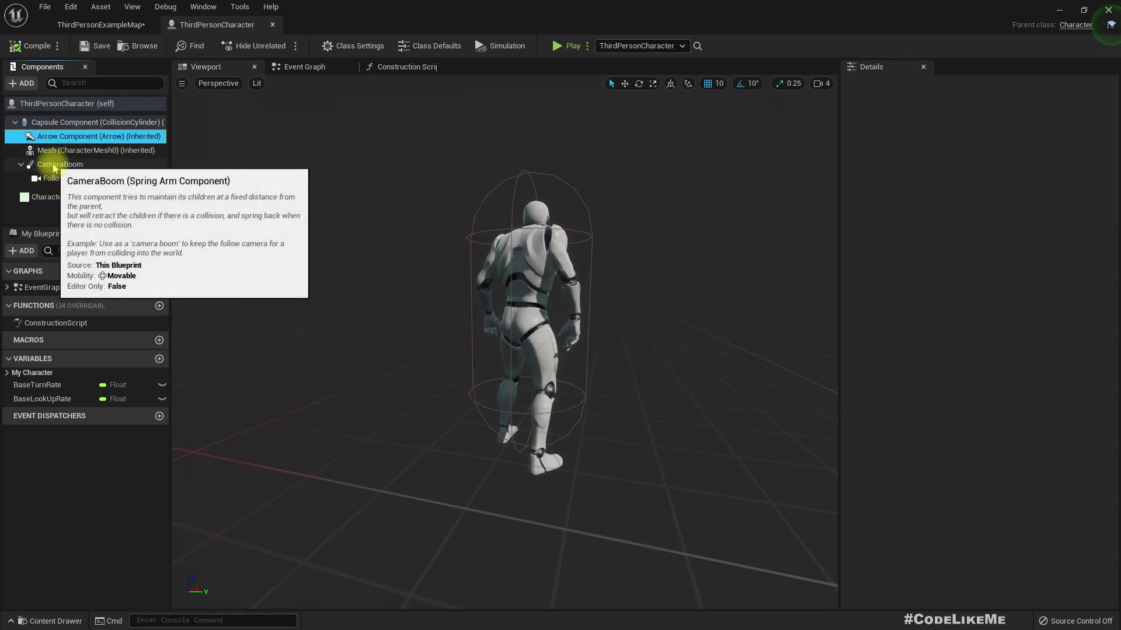
pyautogui.click(60, 202)
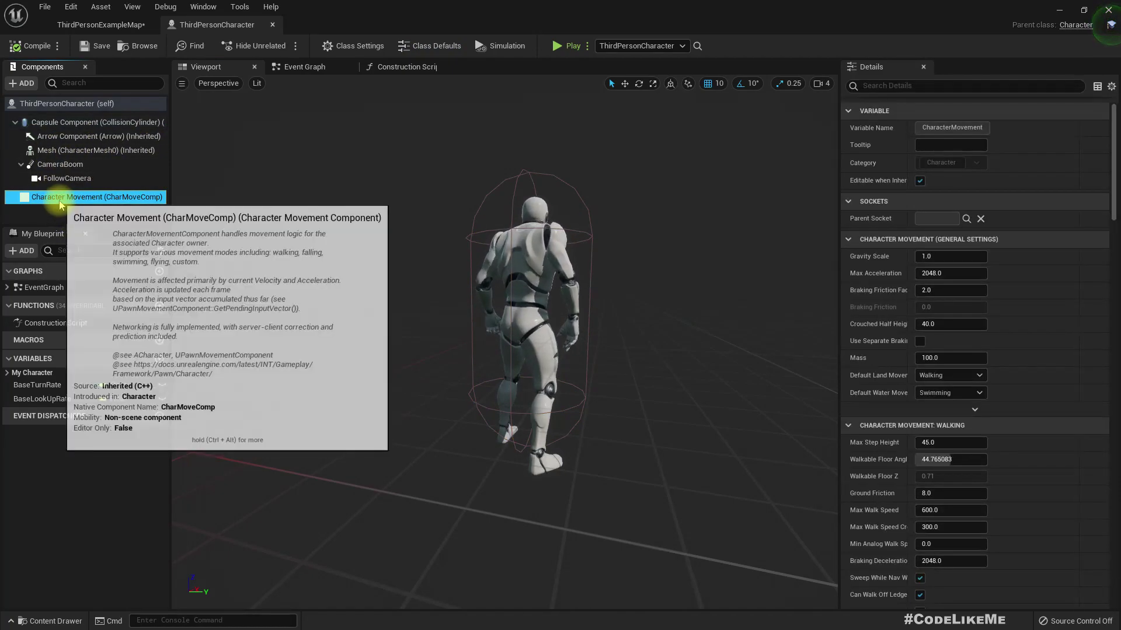
pyautogui.click(59, 178)
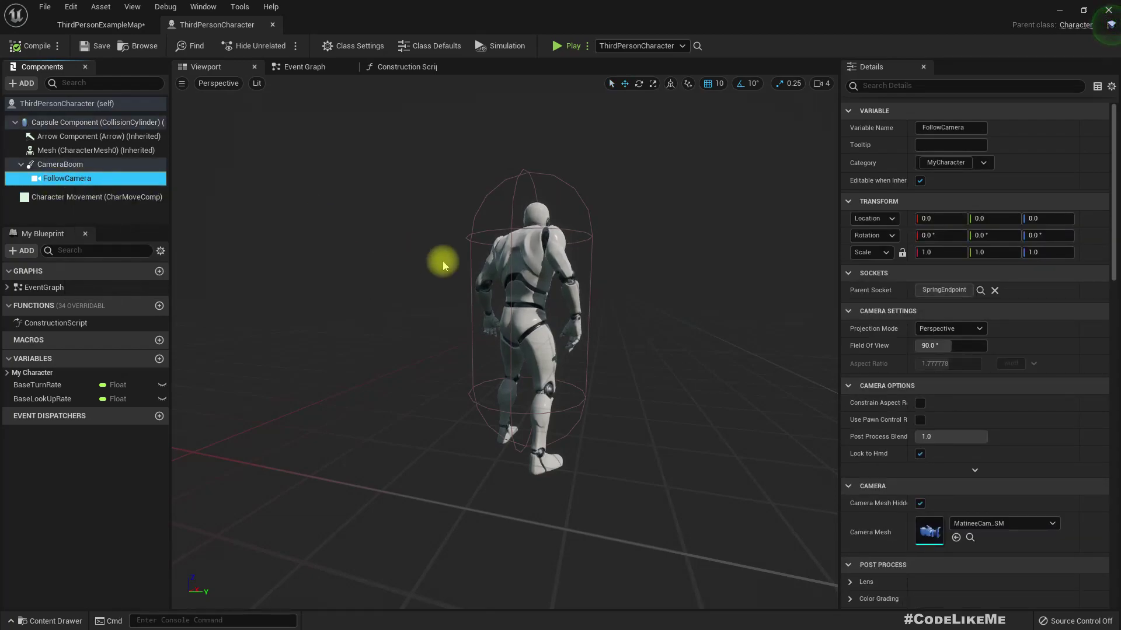
pyautogui.click(136, 200)
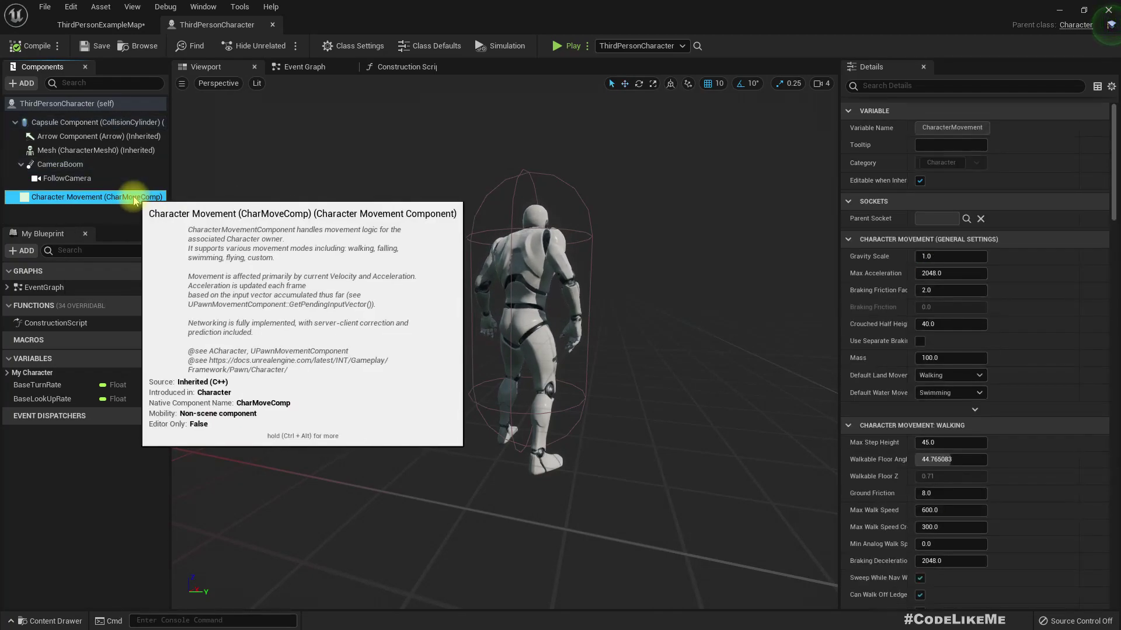
pyautogui.scroll(-3, 1037, 303)
pyautogui.scroll(-3, 1042, 303)
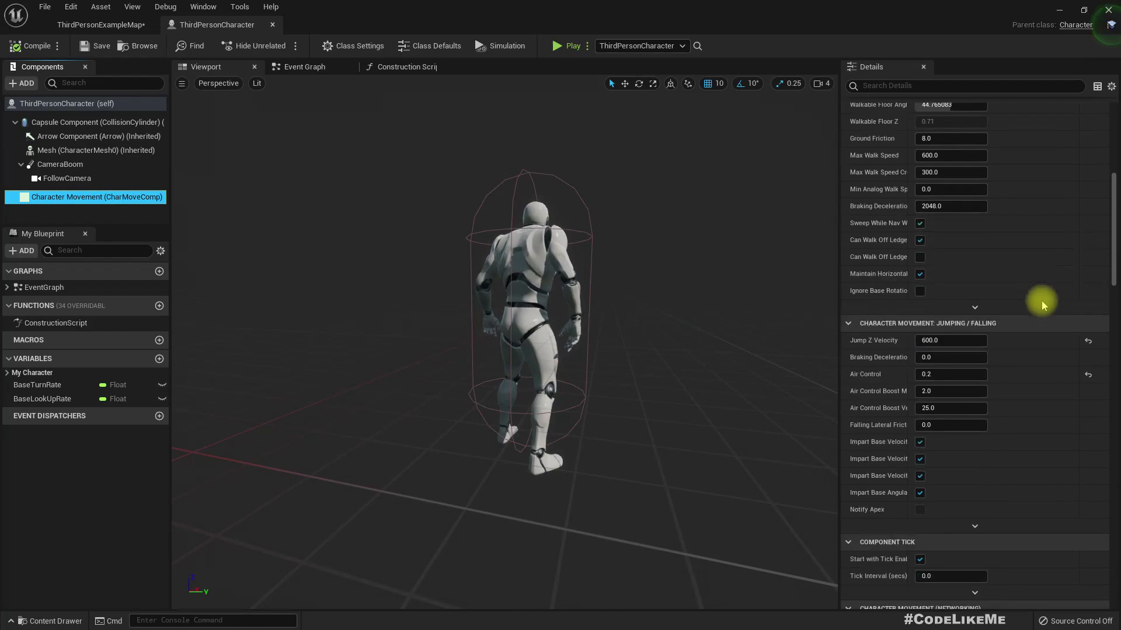
pyautogui.scroll(1, 1015, 303)
pyautogui.moveTo(630, 313); pyautogui.dragTo(579, 252, button='right')
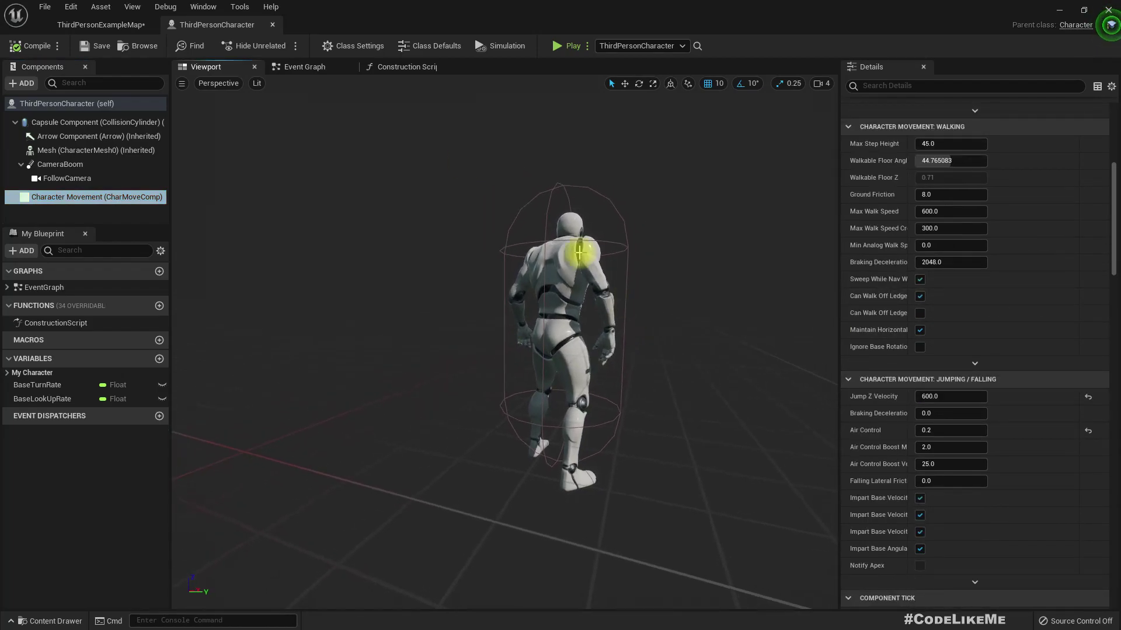
# Examine the Event Graph's gamepad, mouse, jump, touch and movement input node groups.
pyautogui.click(304, 66)
pyautogui.moveTo(409, 227); pyautogui.dragTo(404, 607, button='right')
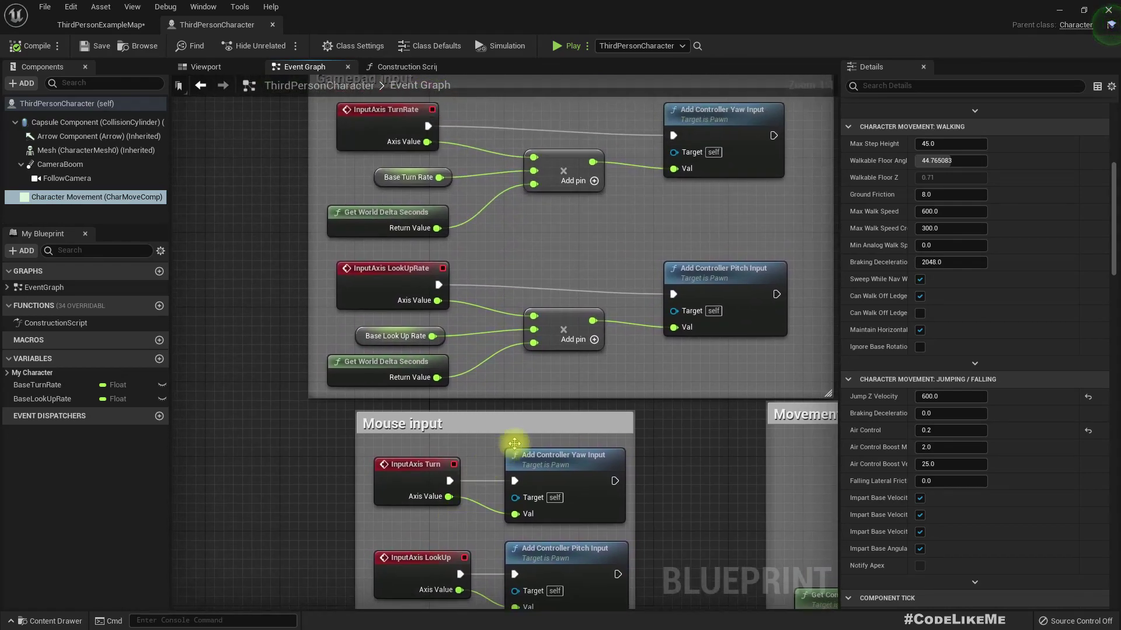
pyautogui.scroll(-2, 659, 363)
pyautogui.scroll(2, 762, 233)
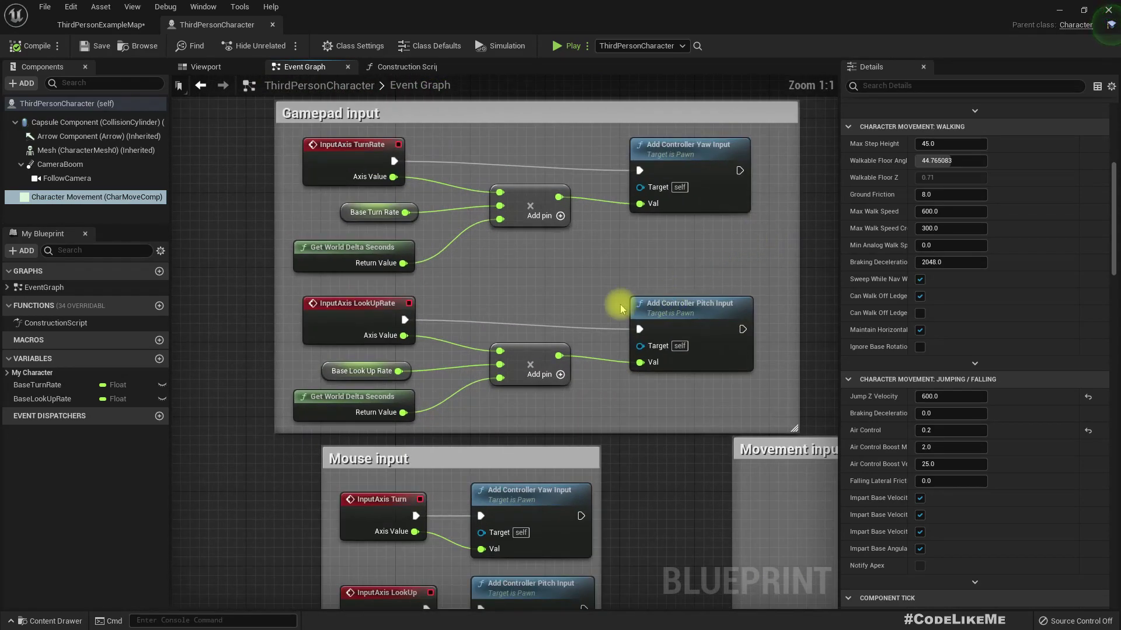
pyautogui.moveTo(589, 316); pyautogui.dragTo(633, 140, button='right')
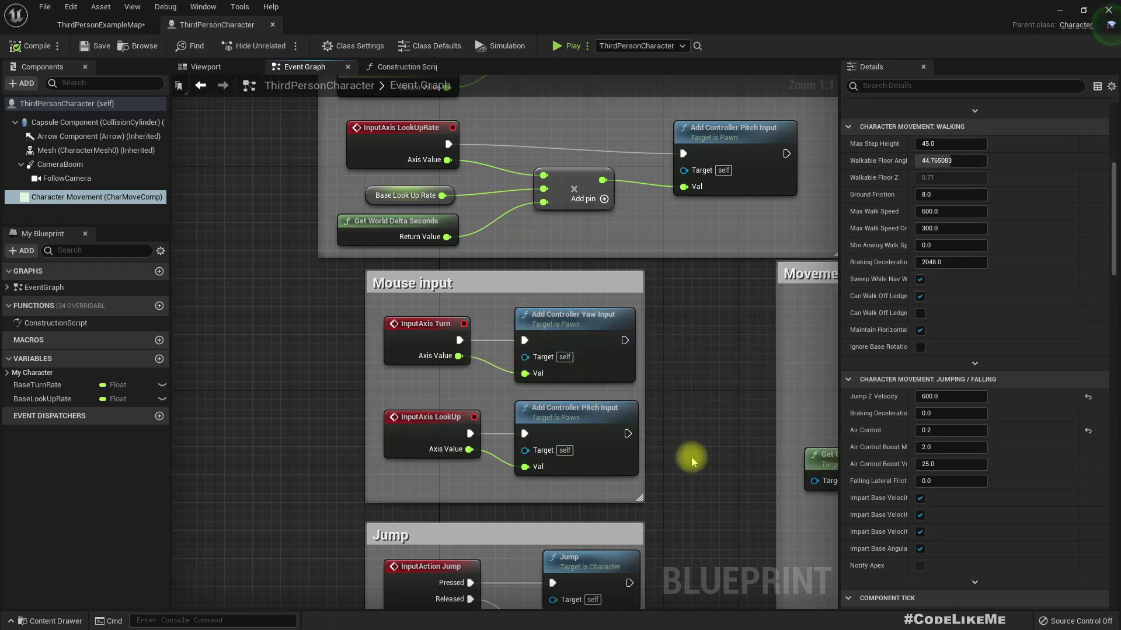
pyautogui.moveTo(648, 411); pyautogui.dragTo(607, 223, button='right')
pyautogui.scroll(-6, 612, 358)
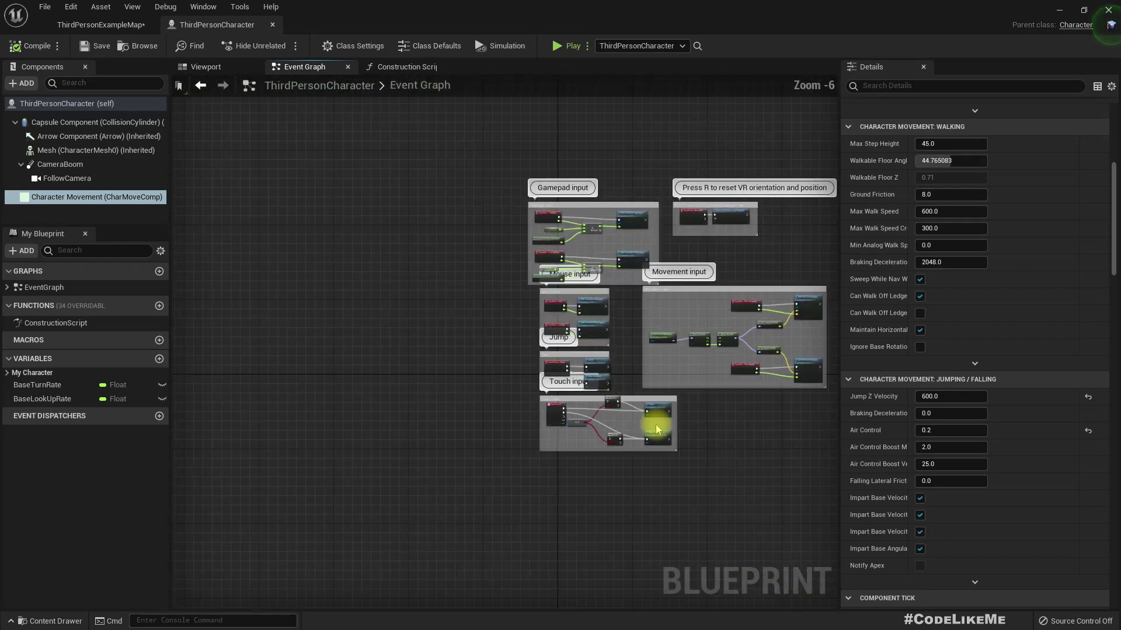
pyautogui.scroll(4, 475, 366)
pyautogui.moveTo(468, 367); pyautogui.dragTo(468, 407, button='right')
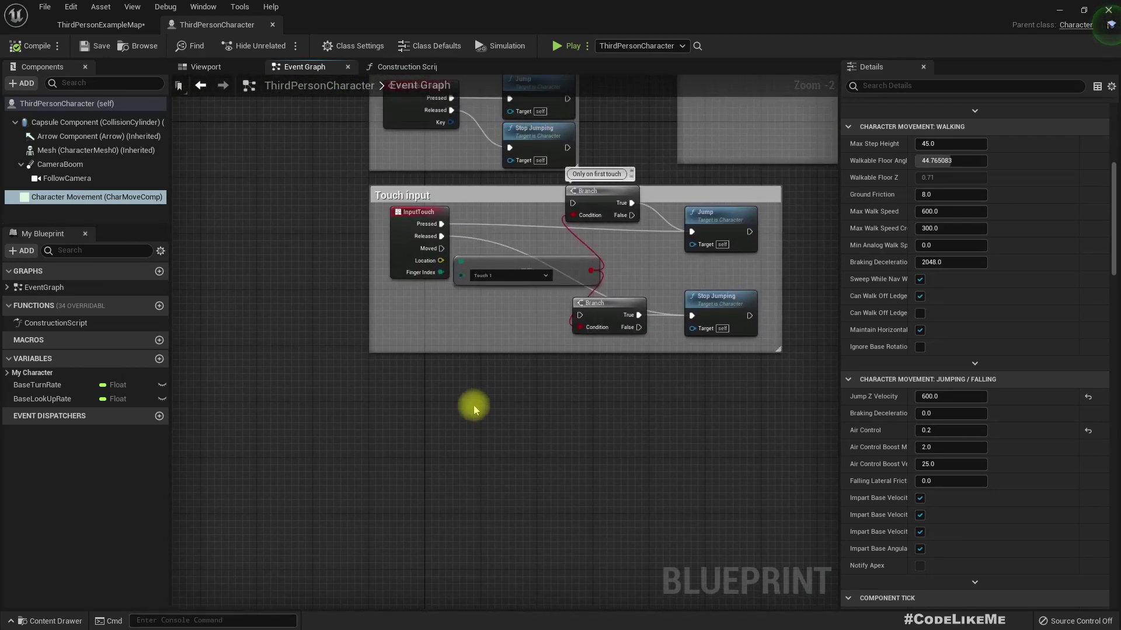
pyautogui.scroll(-2, 577, 372)
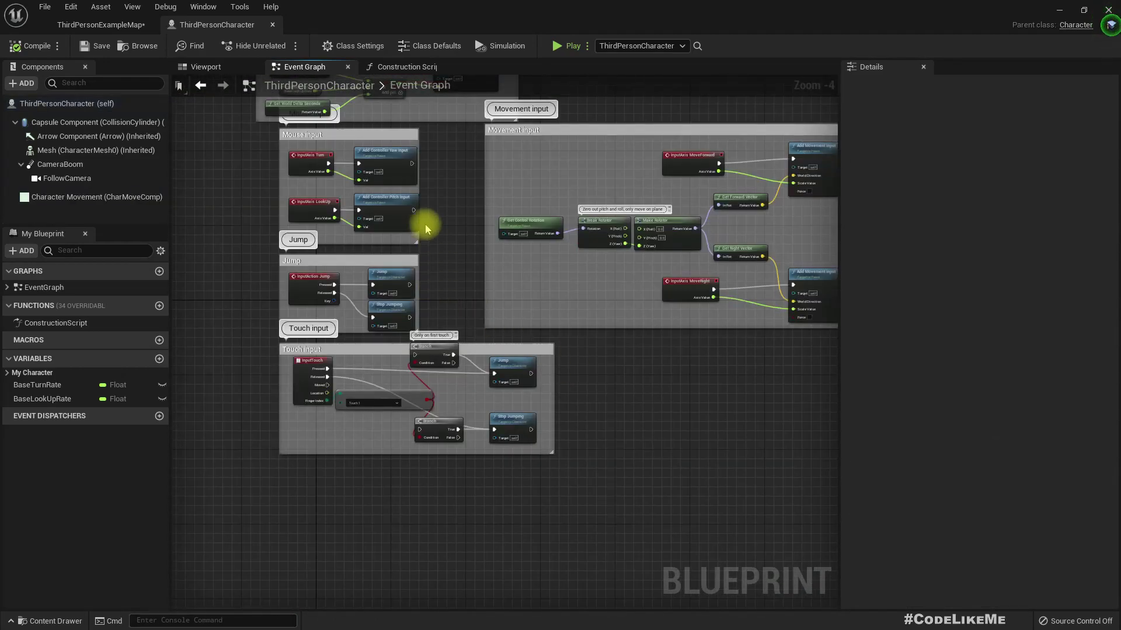
# Select the character's Mesh component in the viewport and open its SK_Mannequin skeletal mesh for editing.
pyautogui.click(198, 67)
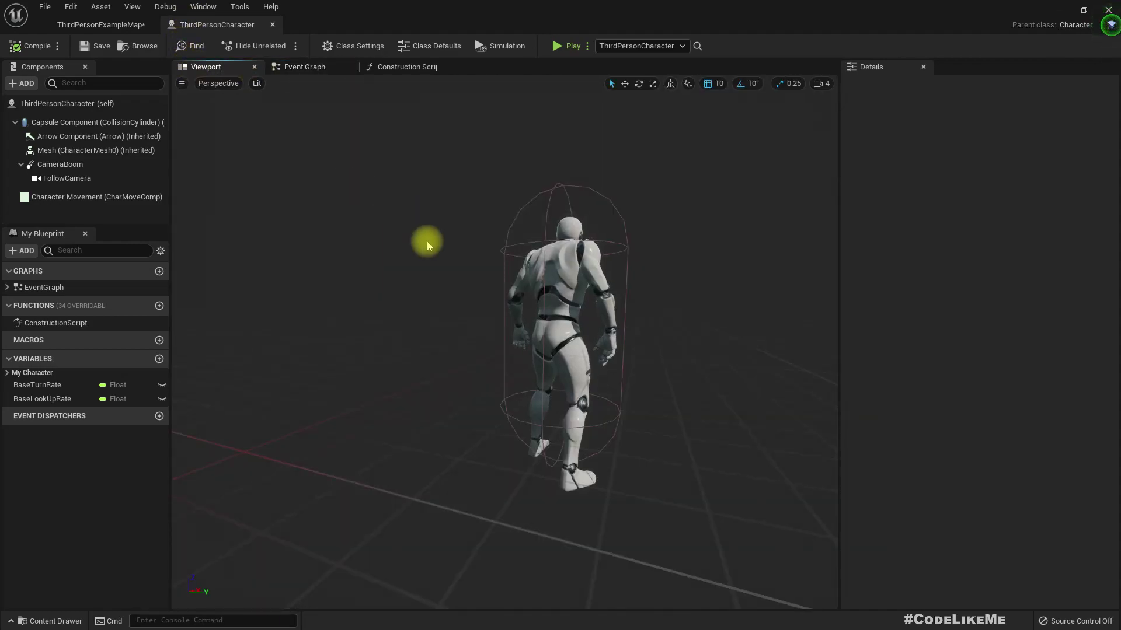
pyautogui.click(51, 150)
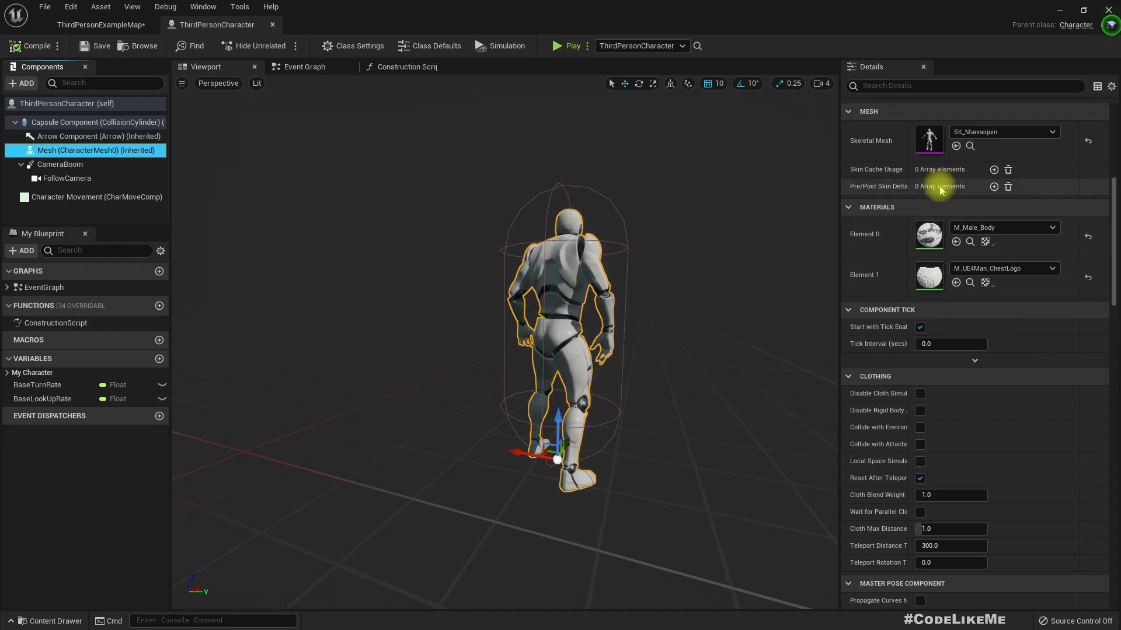
pyautogui.scroll(1, 942, 187)
pyautogui.doubleClick(929, 158)
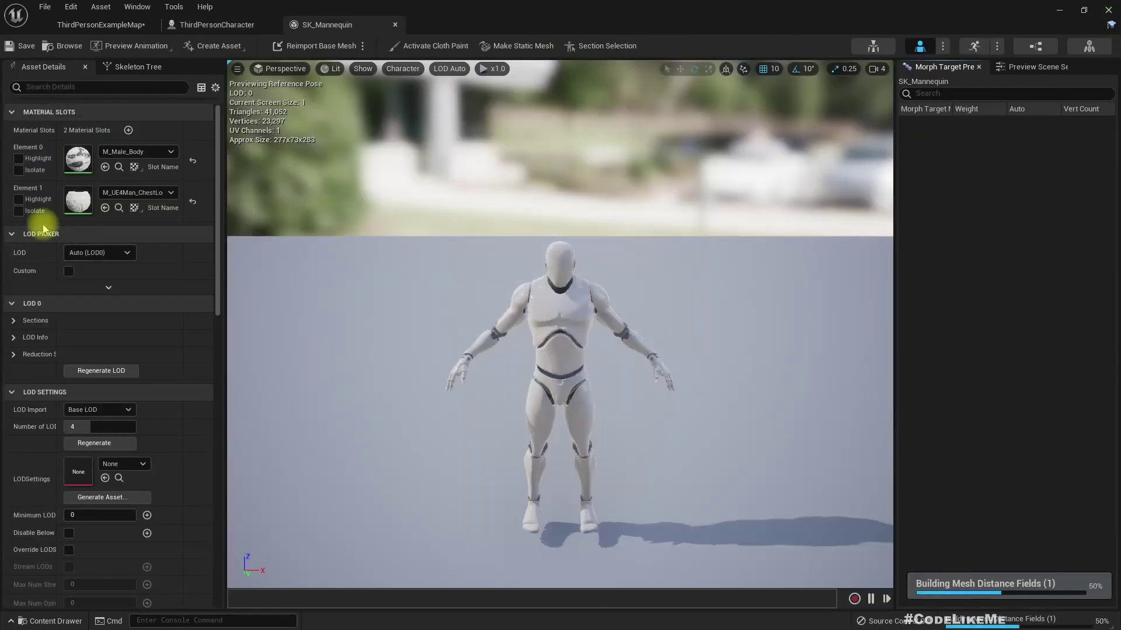
# Examine SK_Mannequin's LOD, physics and import settings and look at the mannequin from several angles.
pyautogui.moveTo(378, 286); pyautogui.dragTo(301, 295, button='right')
pyautogui.moveTo(446, 294); pyautogui.dragTo(409, 295)
pyautogui.scroll(-10, 122, 338)
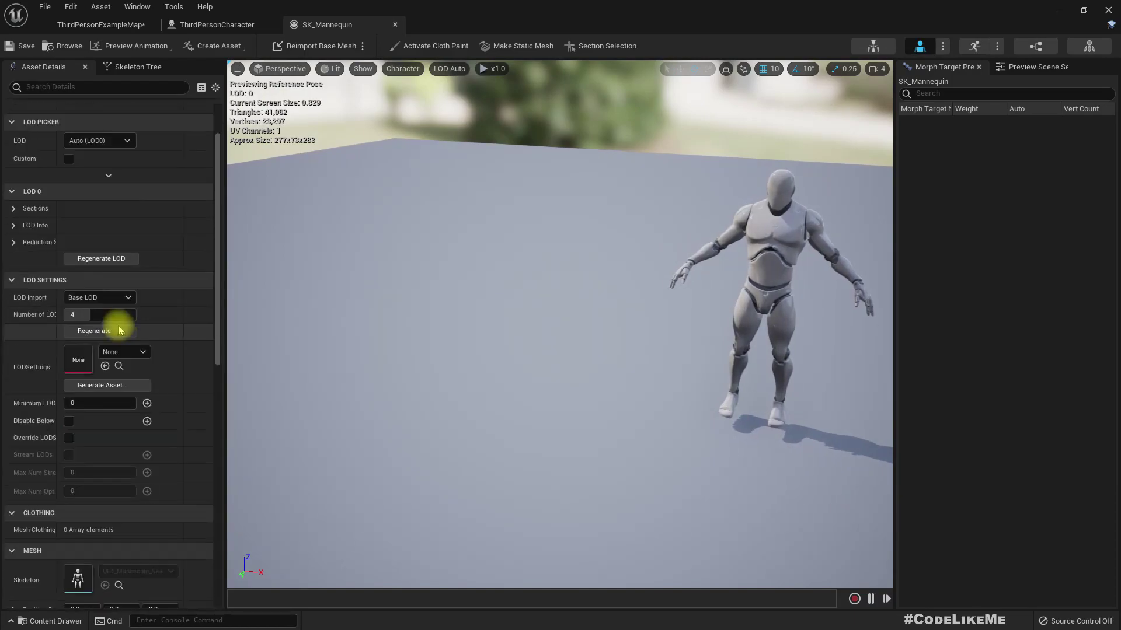
pyautogui.scroll(-8, 129, 318)
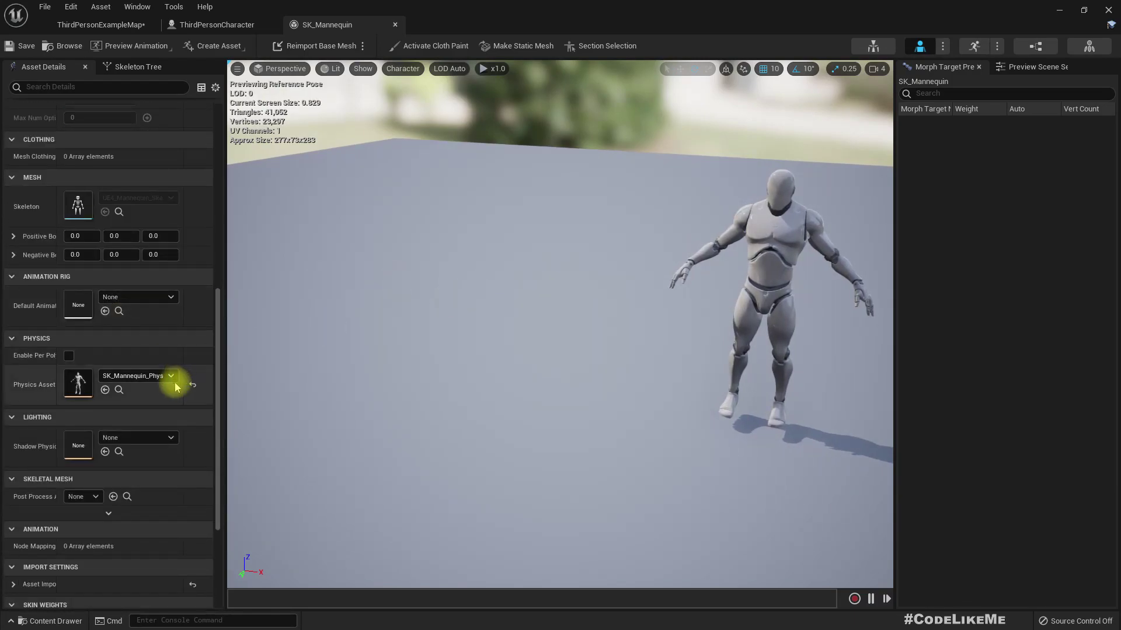
pyautogui.moveTo(560, 324); pyautogui.dragTo(514, 274, button='right')
pyautogui.moveTo(339, 274); pyautogui.dragTo(365, 352)
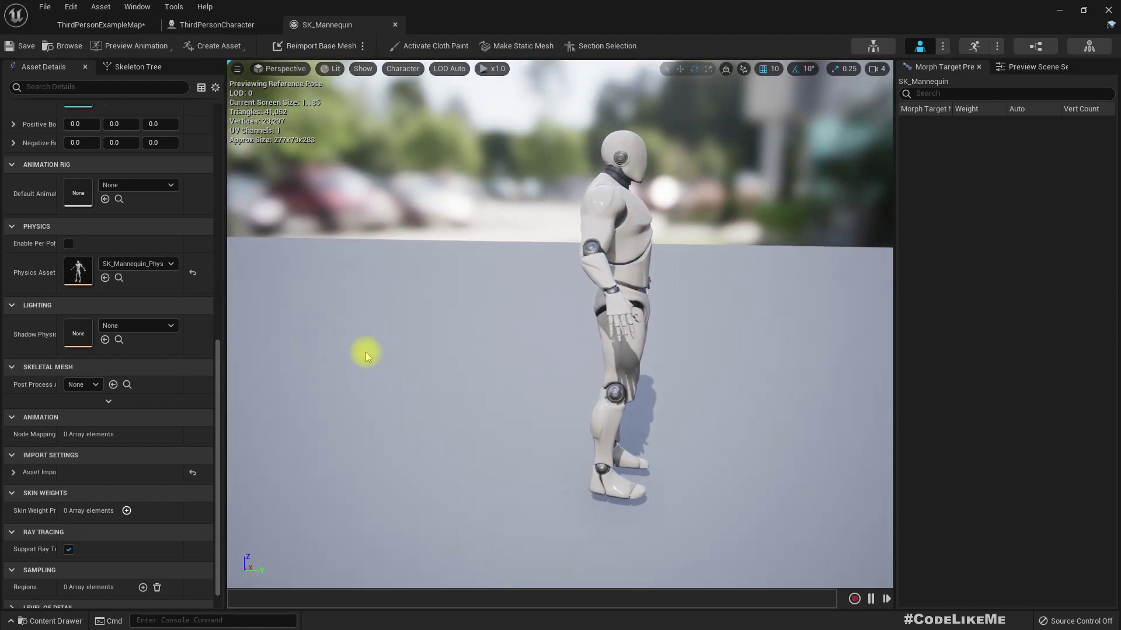
pyautogui.keyDown('alt'); pyautogui.moveTo(552, 338); pyautogui.dragTo(494, 341); pyautogui.keyUp('alt')
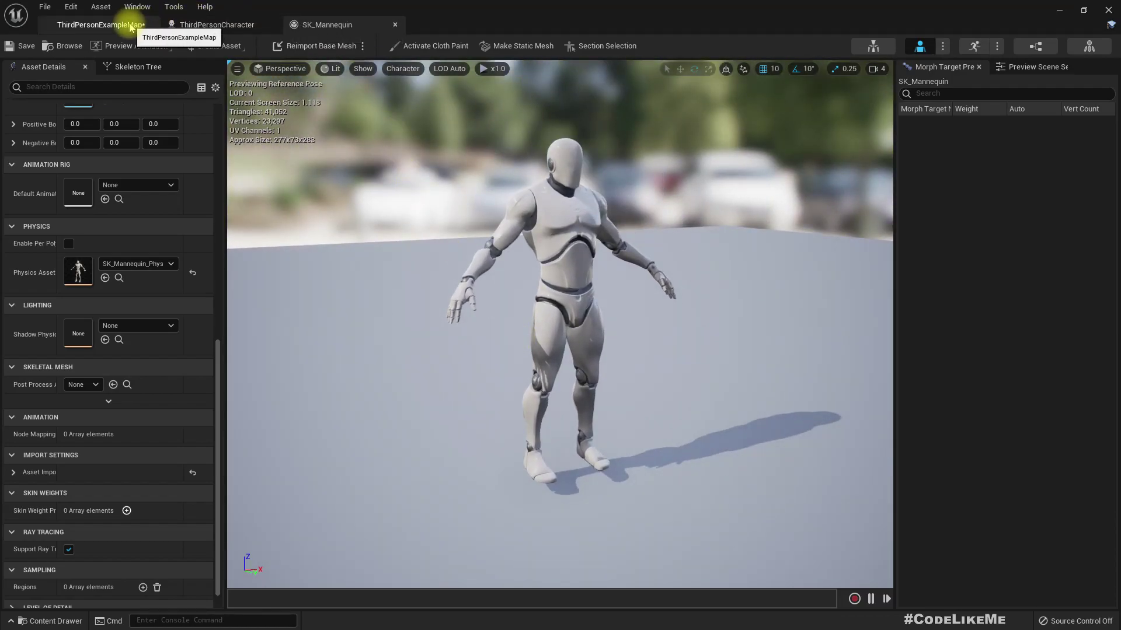
# Visit the level map, open the mannequin's skeleton UE4_Mannequin_Skeleton from the mesh editor, and return to SK_Mannequin.
pyautogui.click(99, 25)
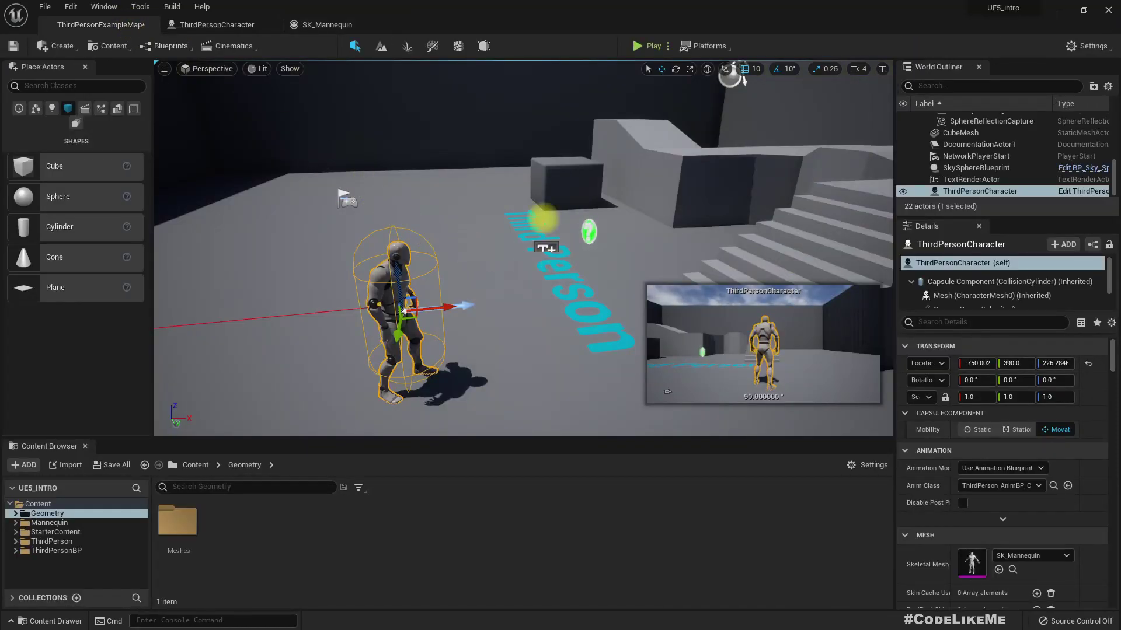
pyautogui.click(298, 27)
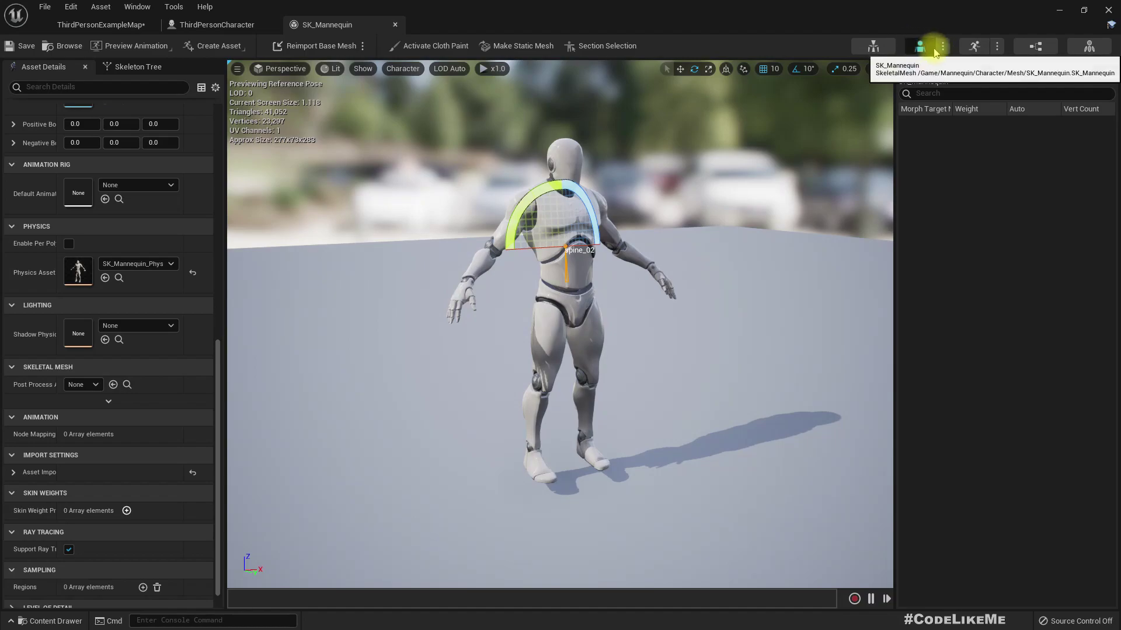
pyautogui.click(881, 52)
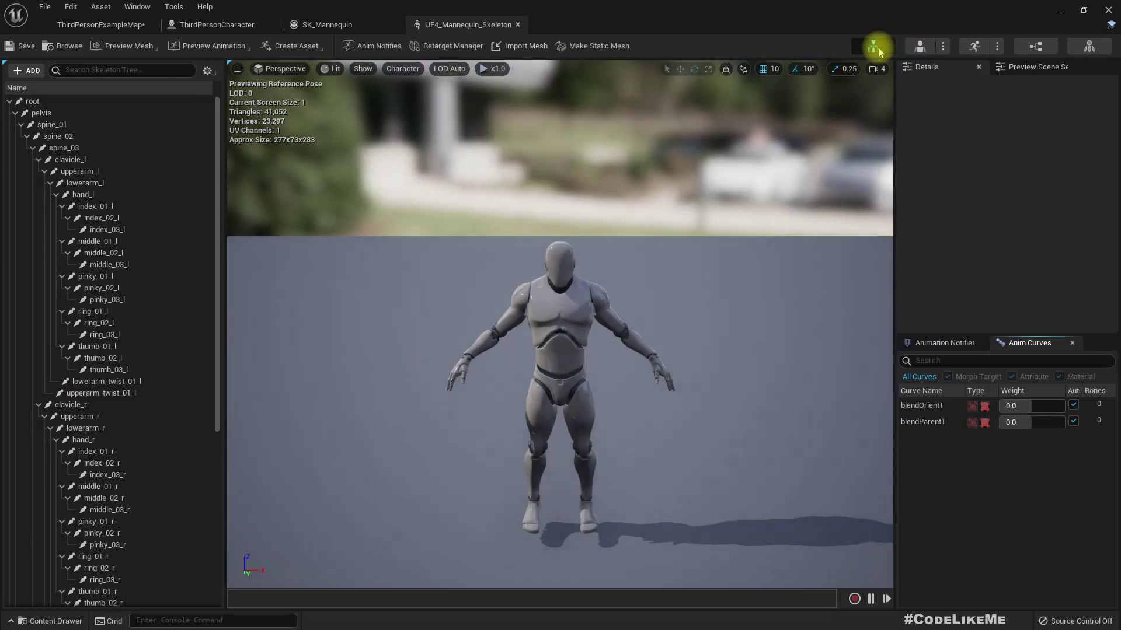
pyautogui.click(919, 49)
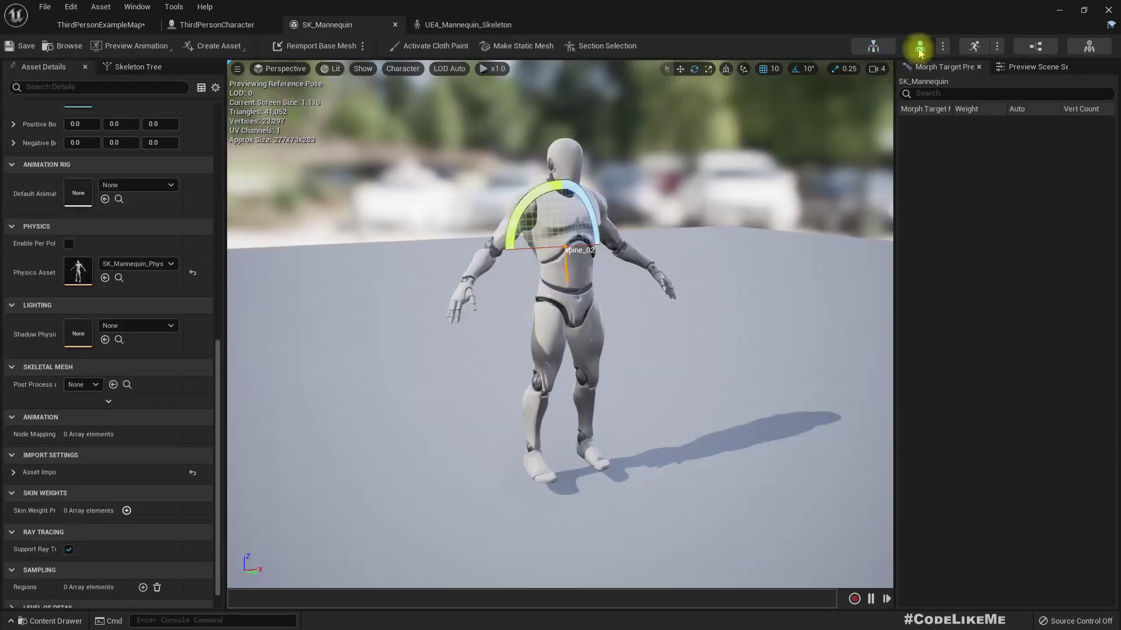
# Open the mannequin's animation editor, load the ThirdPersonRun animation and view it from the side.
pyautogui.click(975, 49)
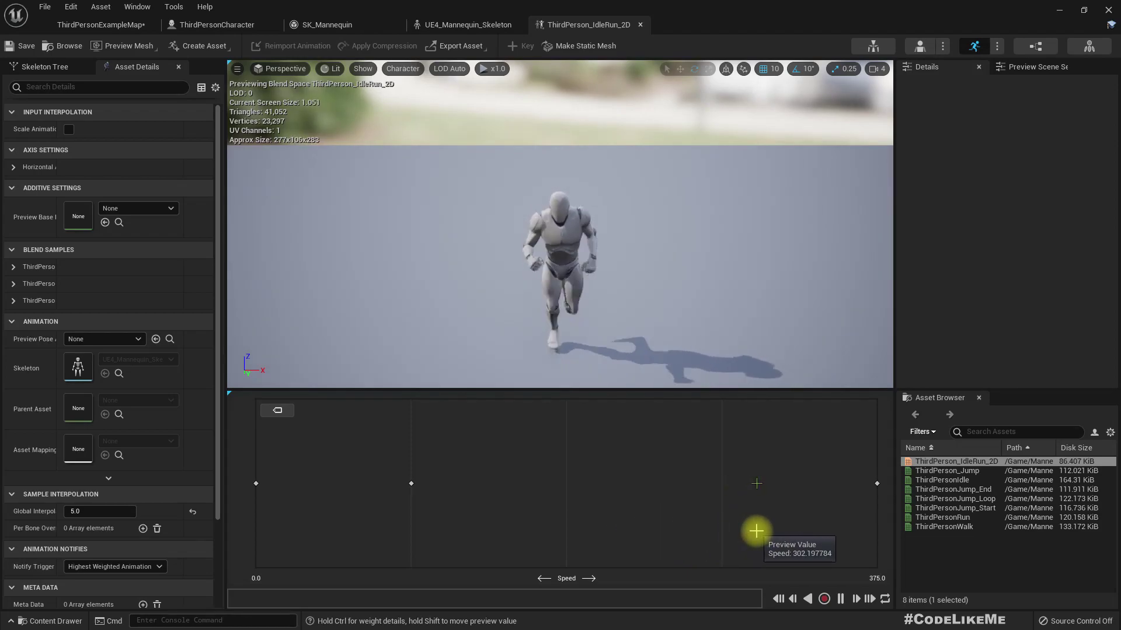
pyautogui.click(957, 518)
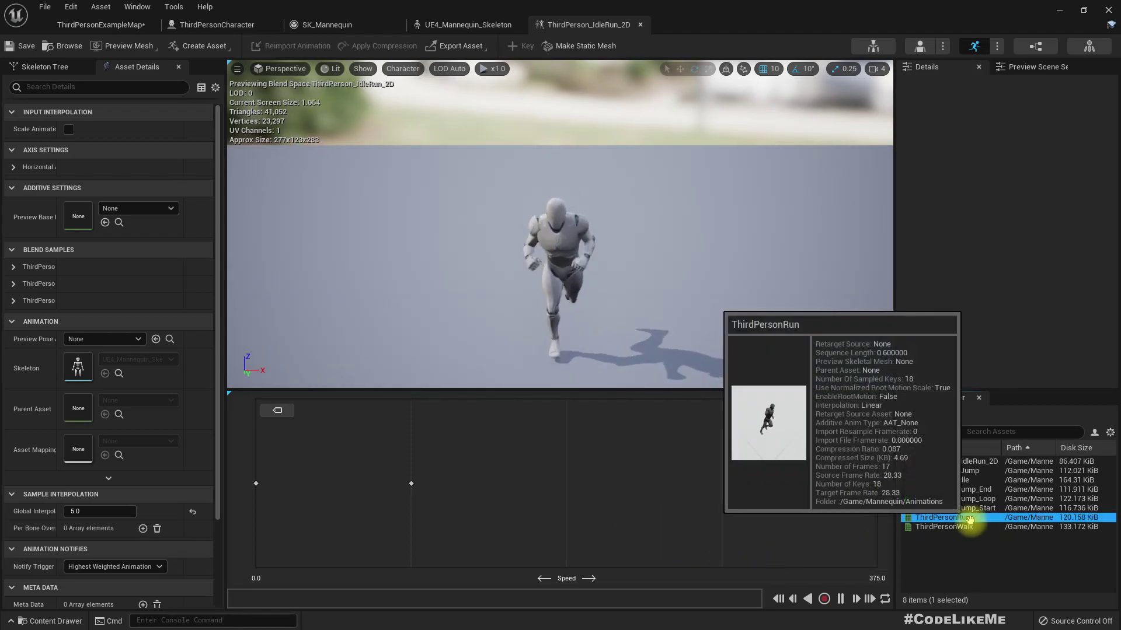
pyautogui.moveTo(685, 356); pyautogui.dragTo(852, 291, button='right')
pyautogui.moveTo(633, 274); pyautogui.dragTo(612, 290, button='right')
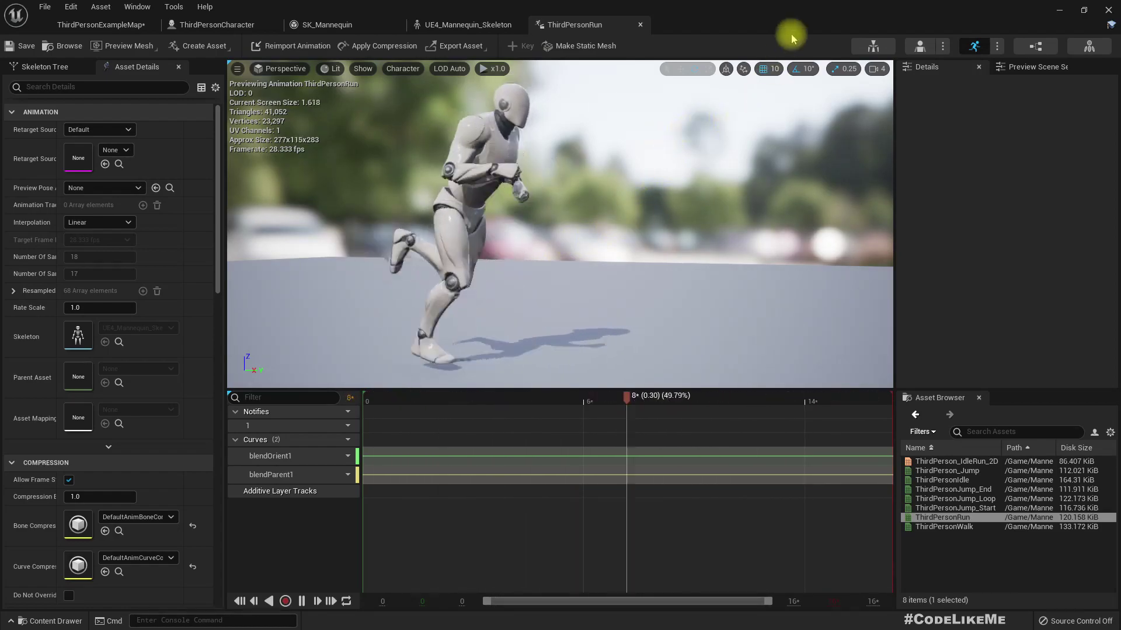
# Open the ThirdPerson_AnimBP animation blueprint and go up from the JumpLoop to JumpEnd rule through Default to the AnimGraph.
pyautogui.click(1034, 47)
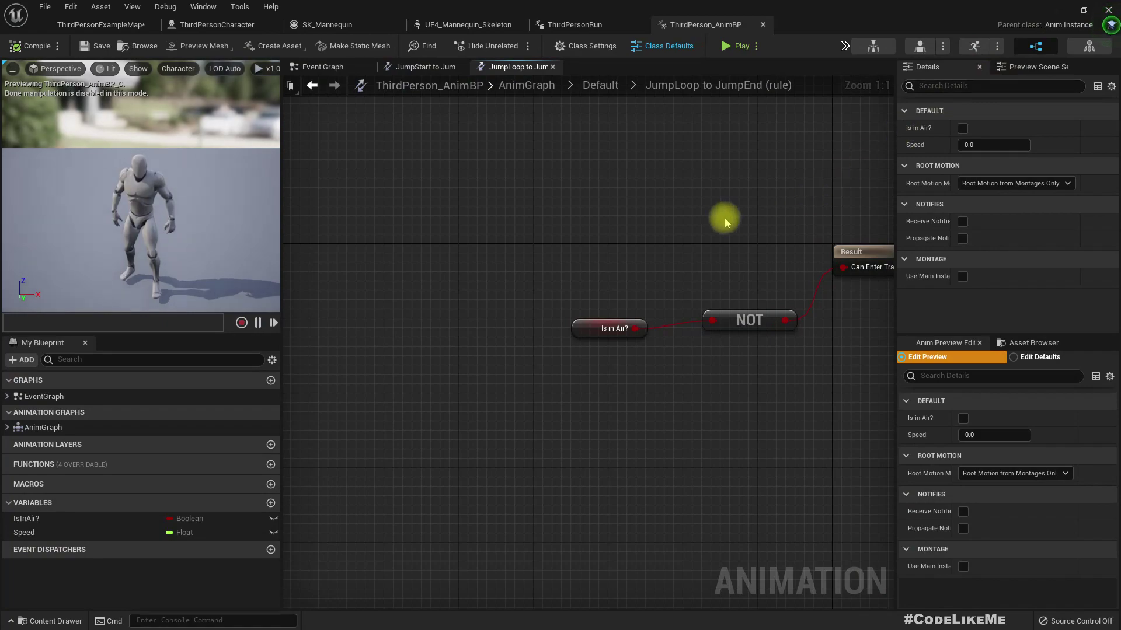
pyautogui.moveTo(725, 222); pyautogui.dragTo(523, 245, button='right')
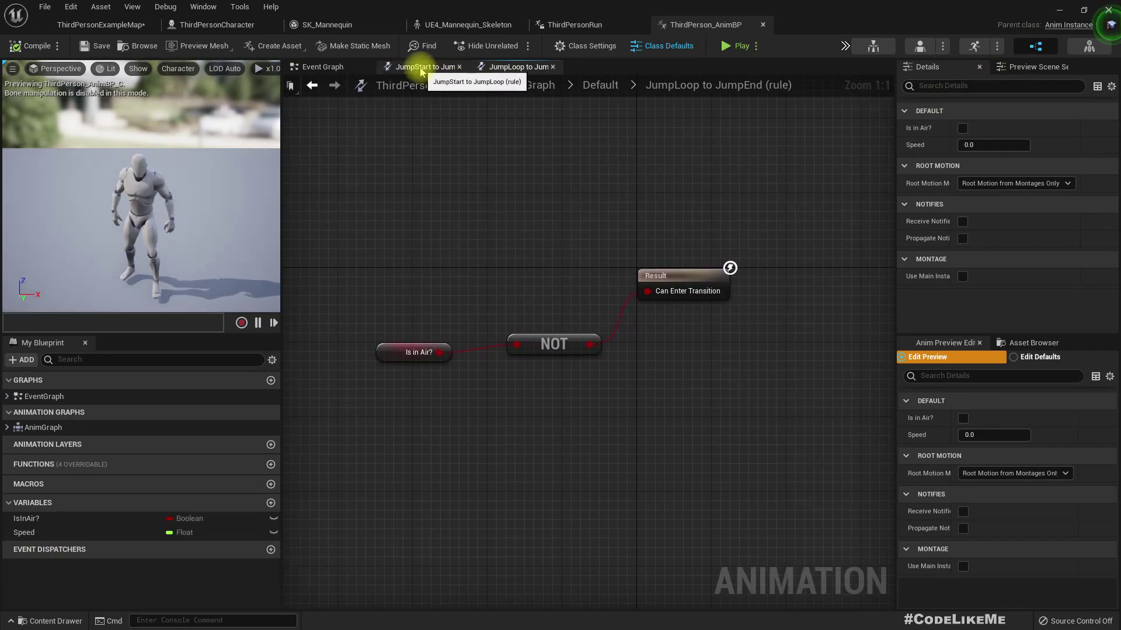
pyautogui.click(598, 89)
pyautogui.moveTo(517, 239); pyautogui.dragTo(517, 199, button='right')
pyautogui.click(526, 88)
pyautogui.moveTo(345, 202); pyautogui.dragTo(558, 257, button='right')
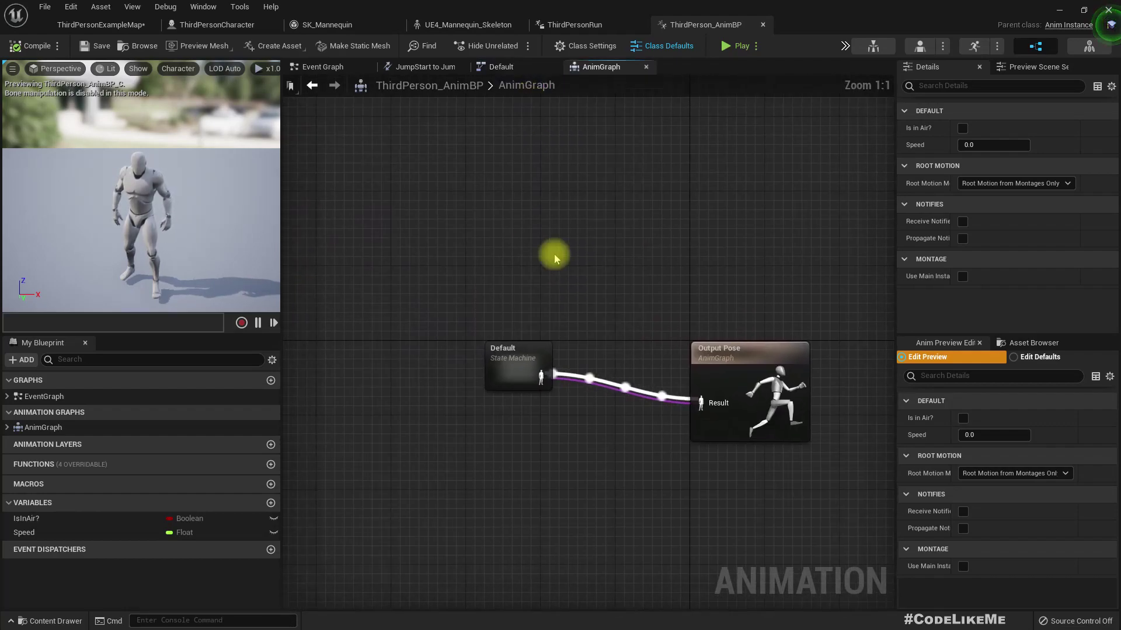
# Examine the Default state machine's idle and jump states, with a brief visit to the JumpStart to JumpLoop rule.
pyautogui.click(499, 390)
pyautogui.moveTo(556, 321); pyautogui.dragTo(520, 240, button='right')
pyautogui.click(499, 67)
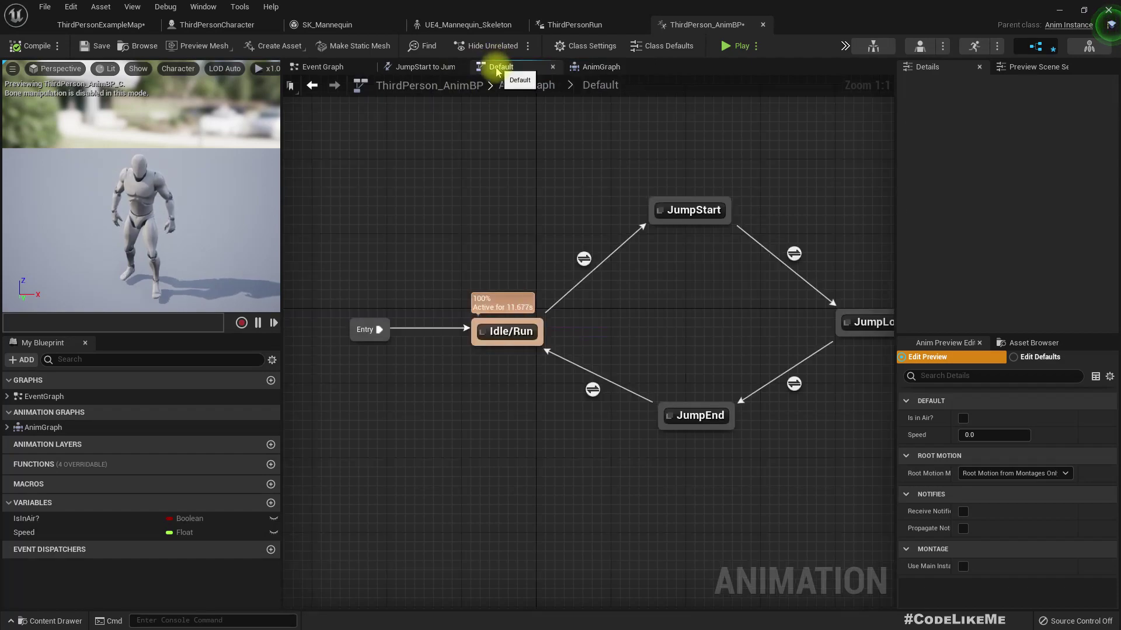
pyautogui.scroll(-3, 654, 289)
pyautogui.scroll(3, 653, 288)
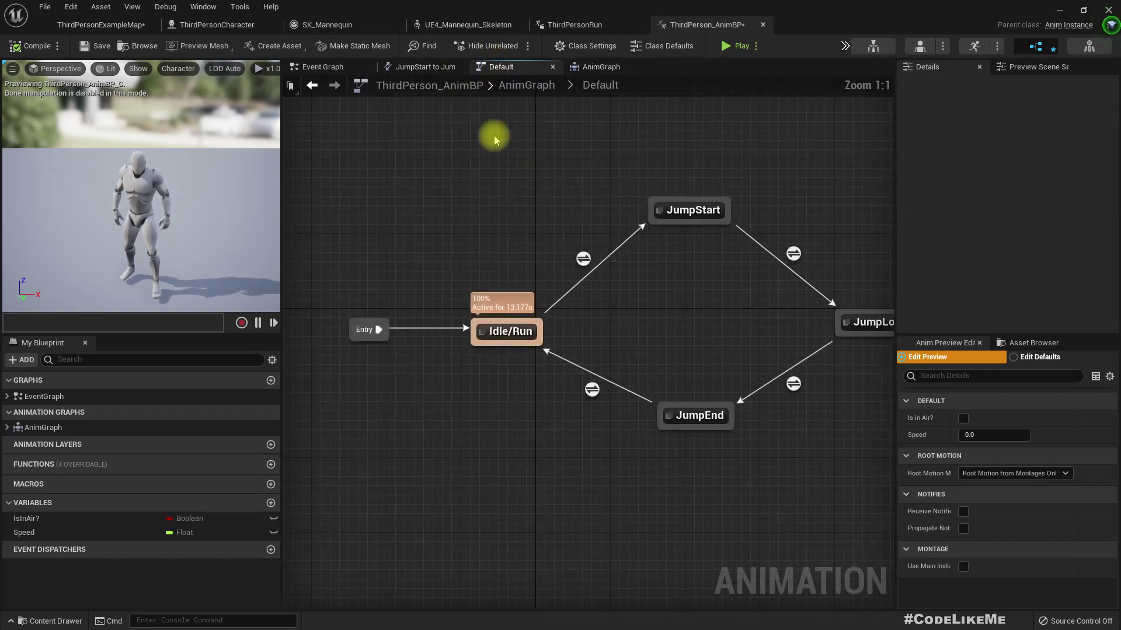
pyautogui.click(415, 66)
pyautogui.click(501, 66)
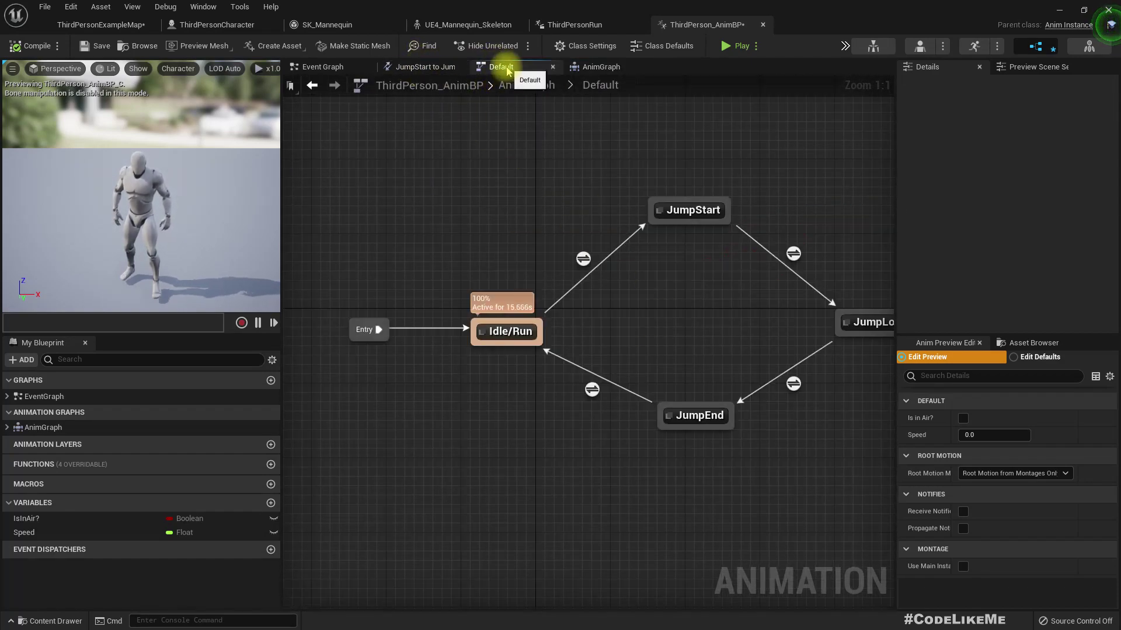
# View the animation blueprint's Event Graph and JumpStart to JumpLoop rule, and return to the AnimGraph.
pyautogui.click(322, 67)
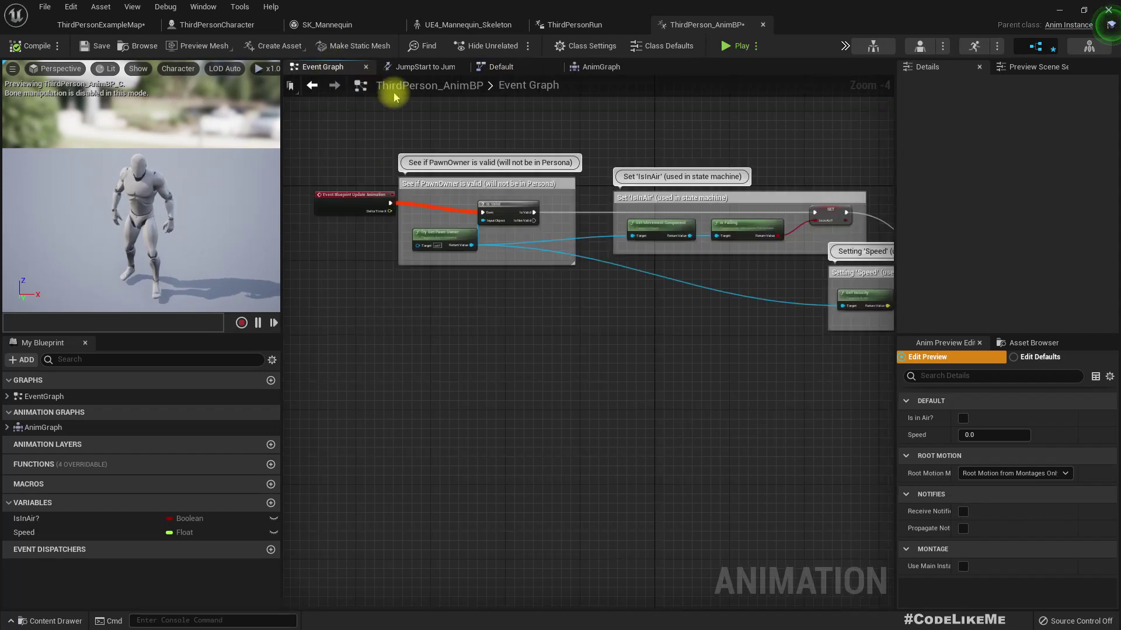
pyautogui.click(425, 67)
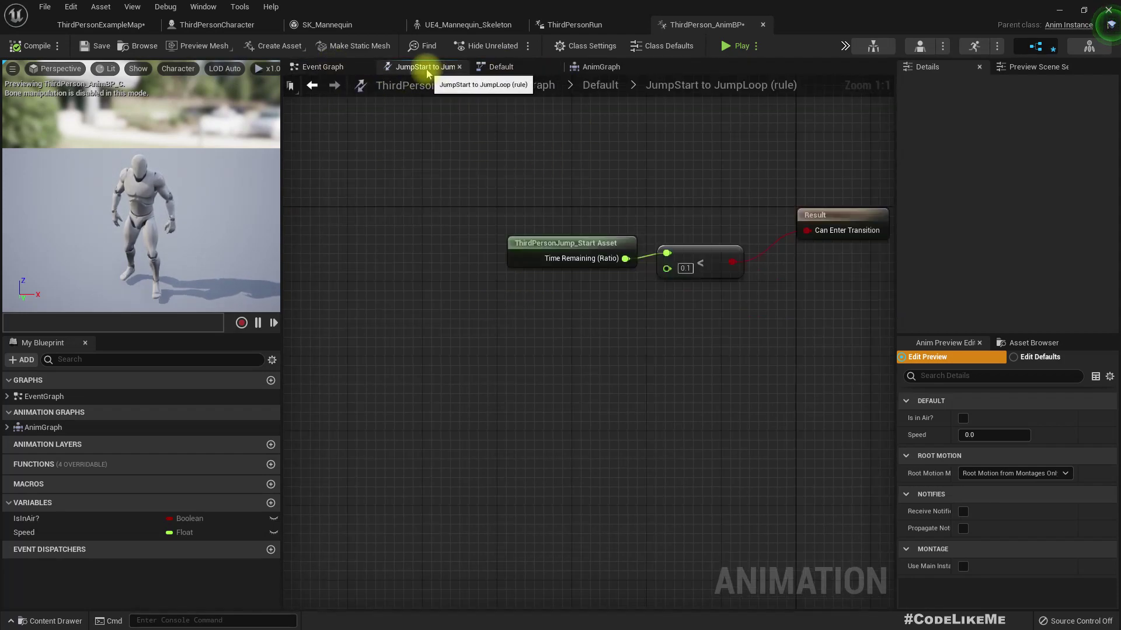
pyautogui.moveTo(565, 153); pyautogui.dragTo(505, 146, button='right')
pyautogui.click(527, 86)
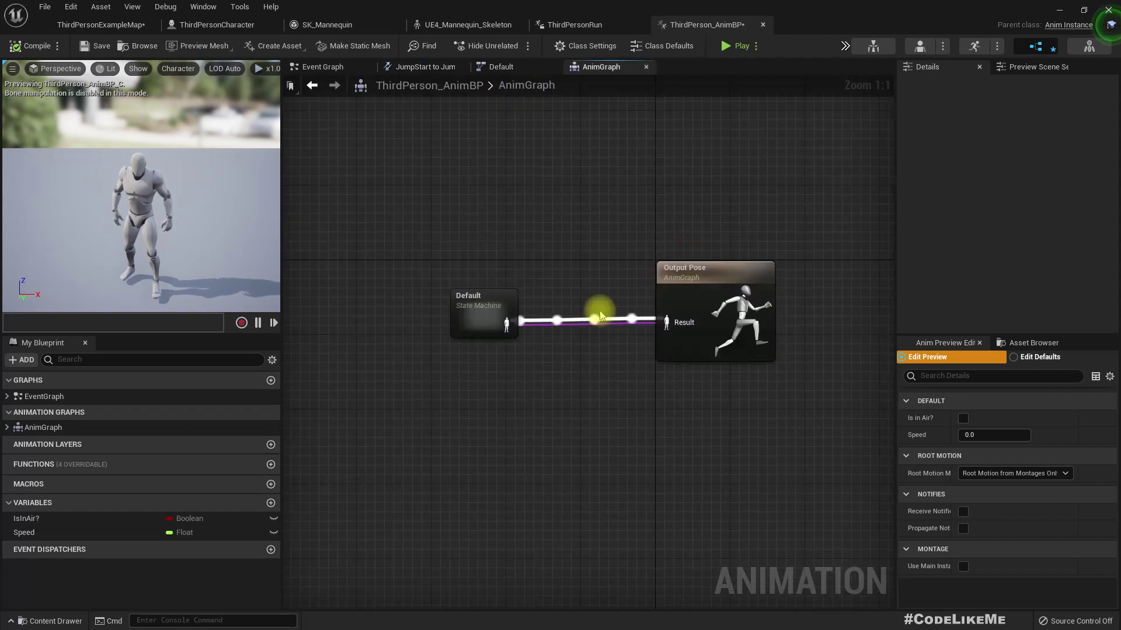
pyautogui.moveTo(580, 353); pyautogui.dragTo(565, 380, button='right')
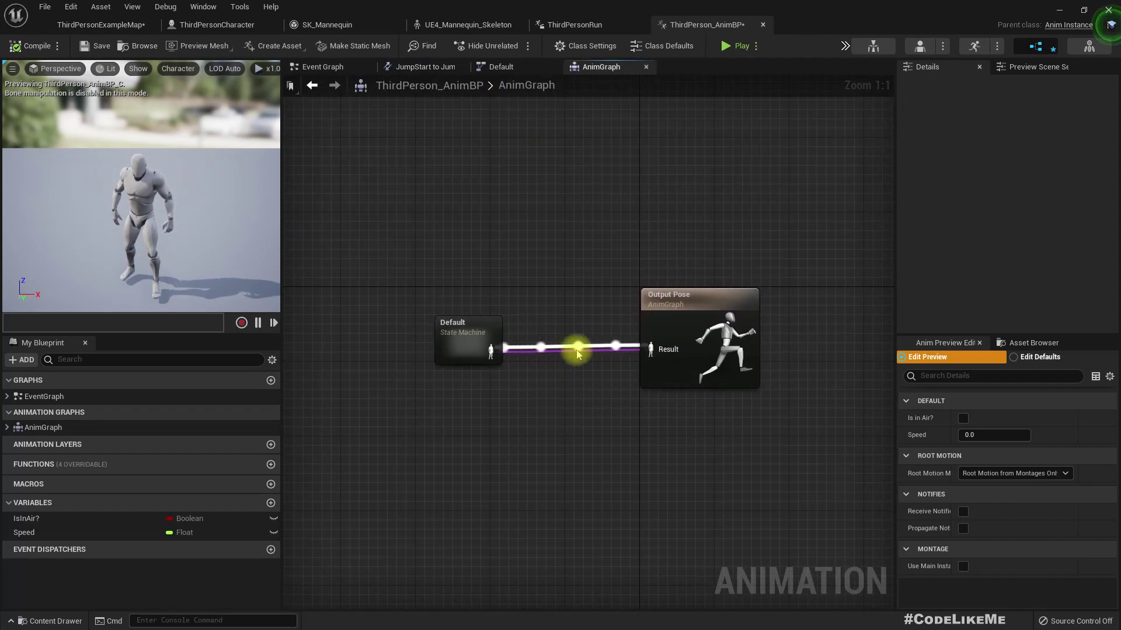
# Open the Idle/Run state inside the Default state machine and select its ThirdPerson_IdleRun_2D Blendspace Player.
pyautogui.doubleClick(475, 326)
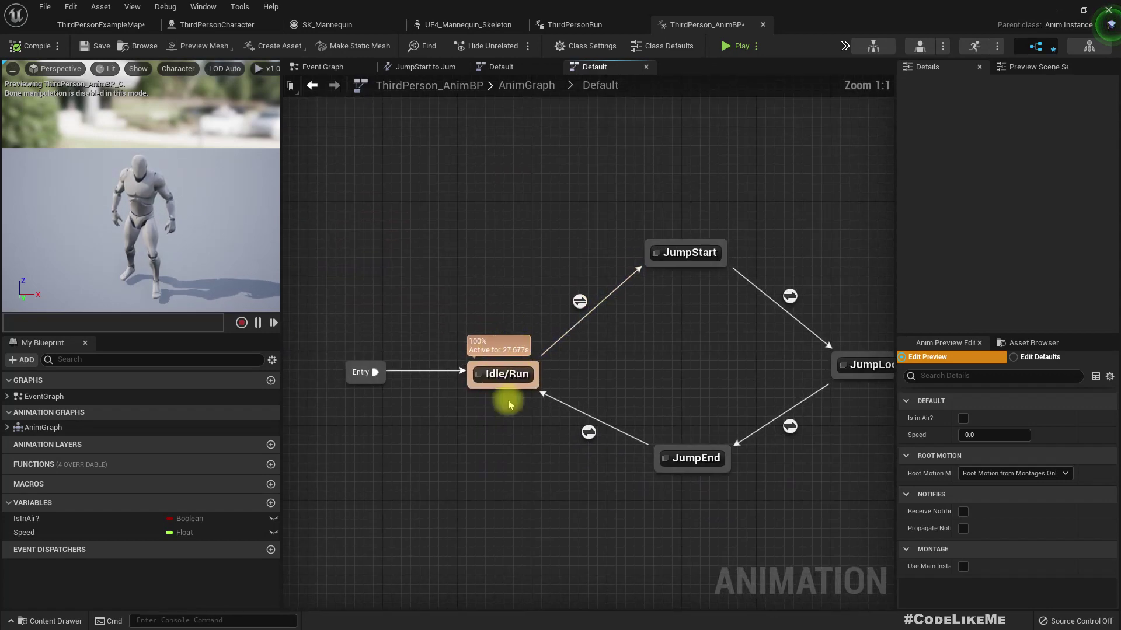
pyautogui.doubleClick(502, 373)
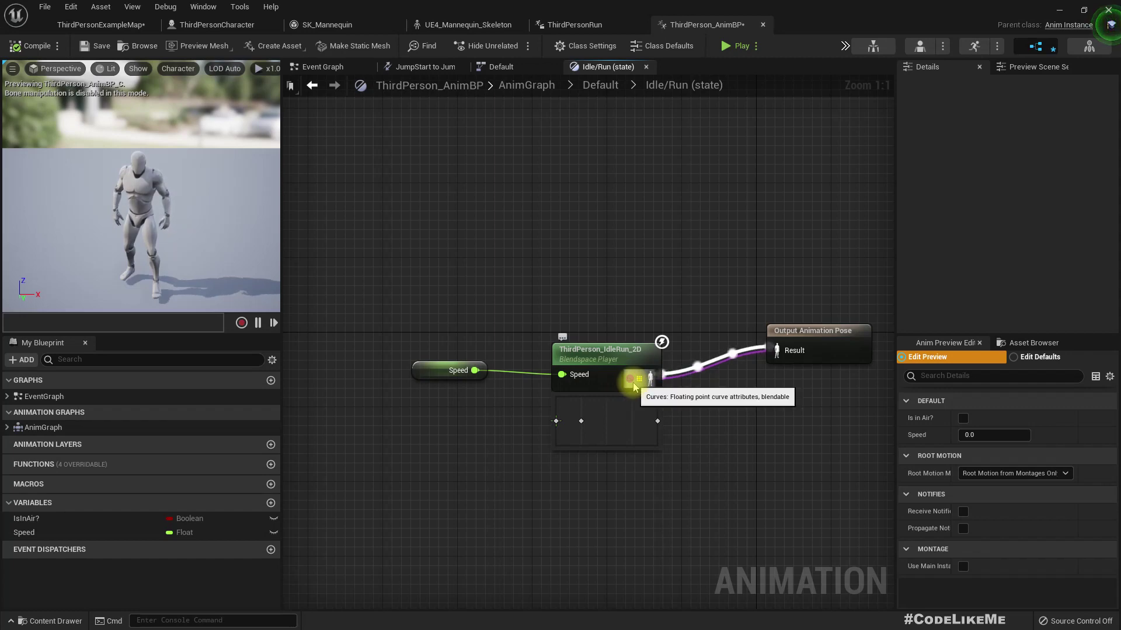
pyautogui.click(611, 346)
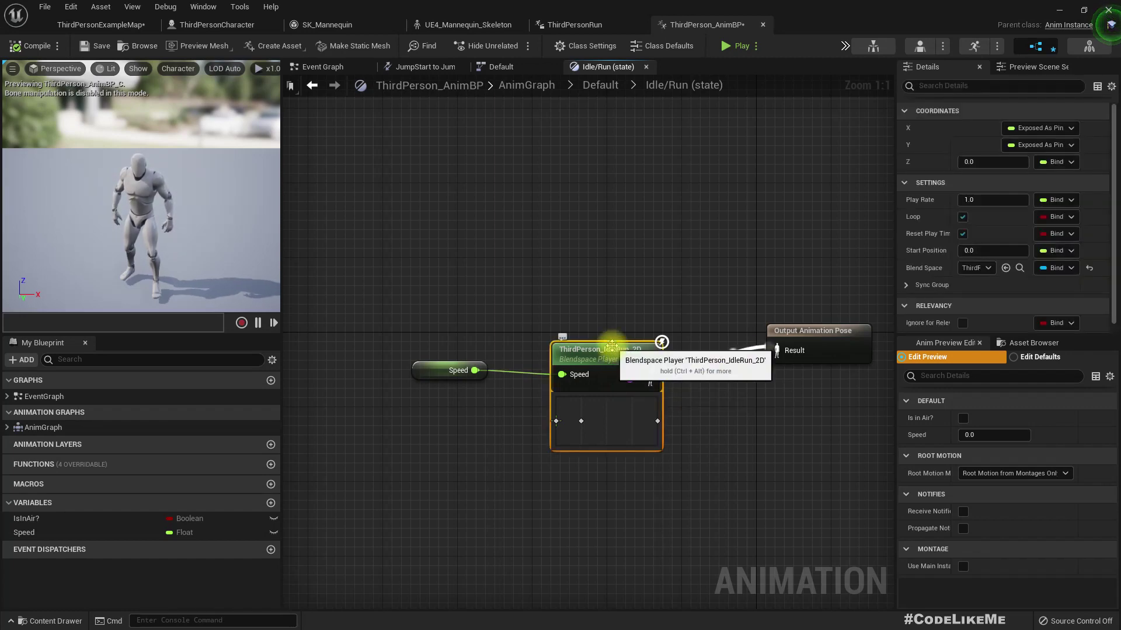
pyautogui.moveTo(587, 258); pyautogui.dragTo(534, 229, button='right')
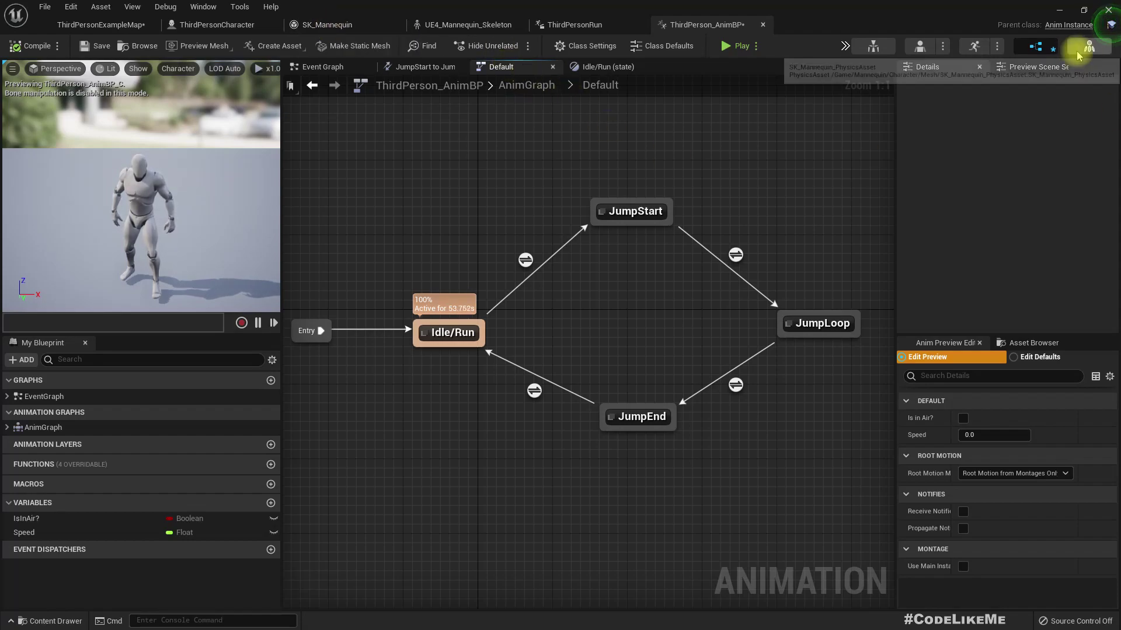
# Open the mannequin's physics asset SK_Mannequin_PhysicsAsset and start simulating its bodies.
pyautogui.click(1087, 49)
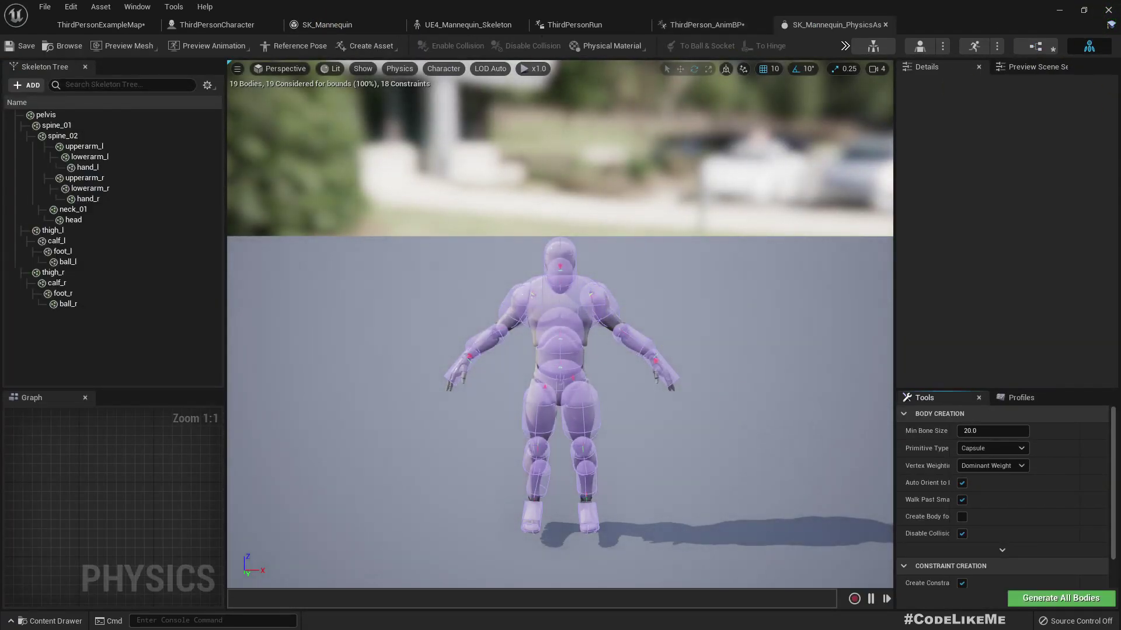
pyautogui.moveTo(560, 324); pyautogui.dragTo(467, 344, button='right')
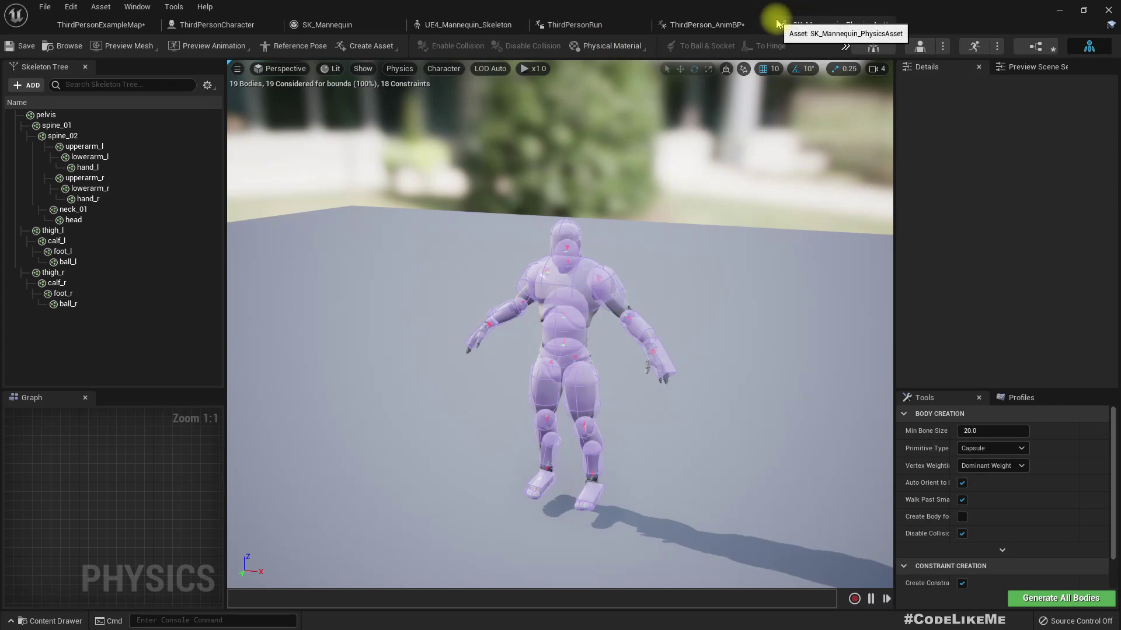
pyautogui.click(846, 47)
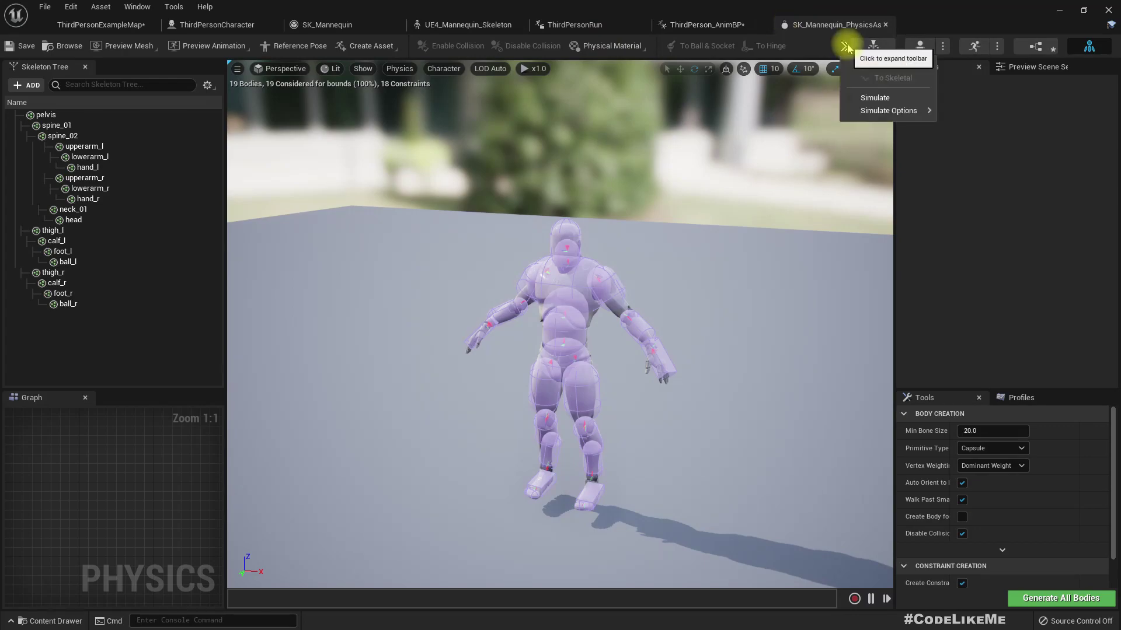
pyautogui.click(869, 99)
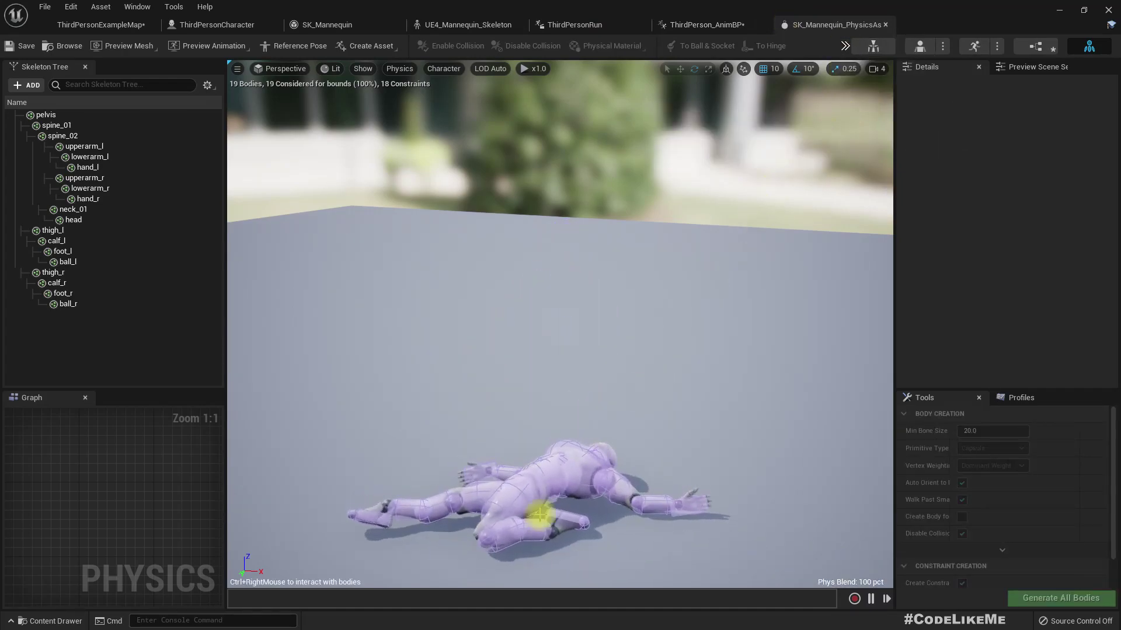
# Pull the simulated mannequin ragdoll around by its bodies and watch it fall from different views.
pyautogui.keyDown('ctrl'); pyautogui.moveTo(575, 480); pyautogui.dragTo(627, 105, button='right'); pyautogui.keyUp('ctrl')
pyautogui.keyDown('ctrl'); pyautogui.moveTo(658, 395); pyautogui.dragTo(604, 196, button='right'); pyautogui.keyUp('ctrl')
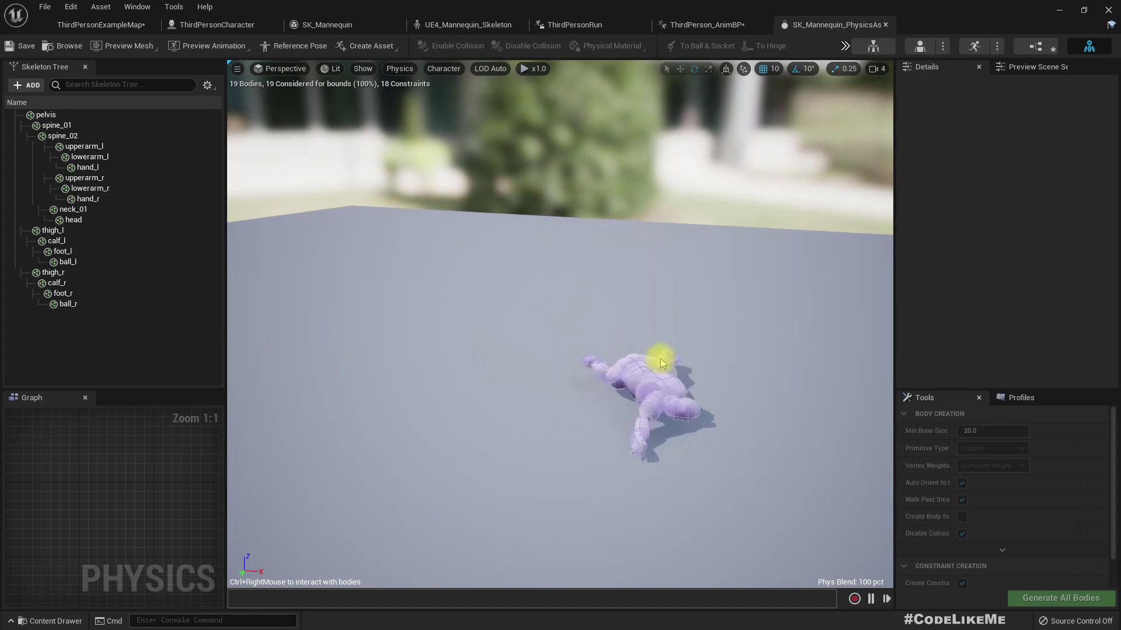
pyautogui.moveTo(654, 398); pyautogui.dragTo(641, 431, button='right')
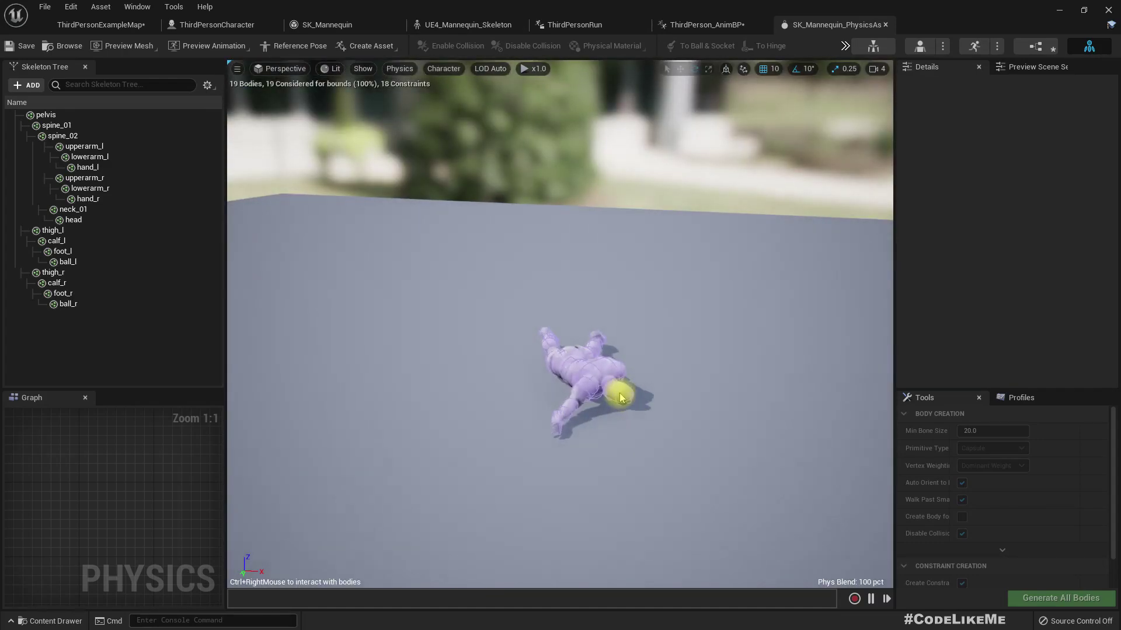
pyautogui.moveTo(620, 385); pyautogui.dragTo(611, 299, button='right')
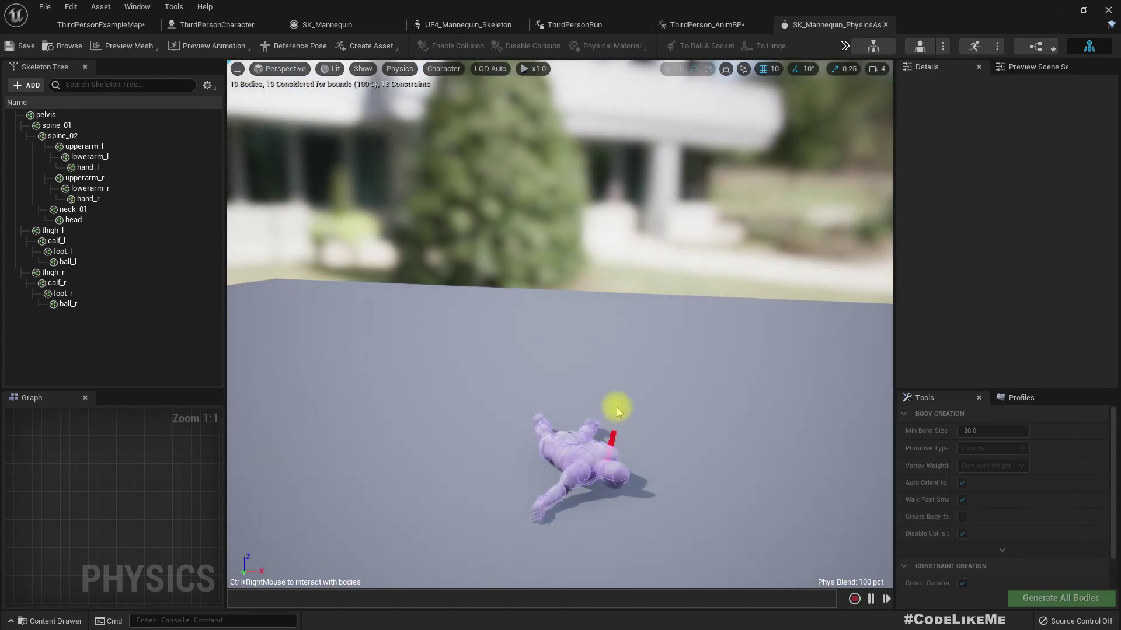
pyautogui.moveTo(617, 408); pyautogui.dragTo(561, 449, button='right')
pyautogui.click(508, 403)
pyautogui.moveTo(508, 403); pyautogui.dragTo(508, 428, button='right')
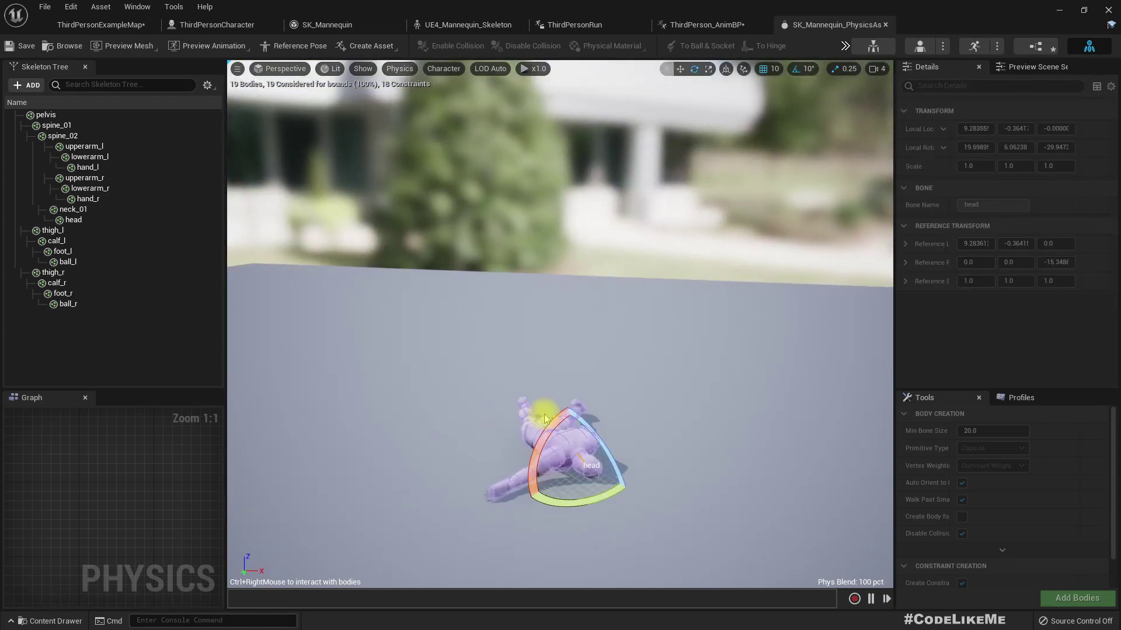
pyautogui.click(528, 427)
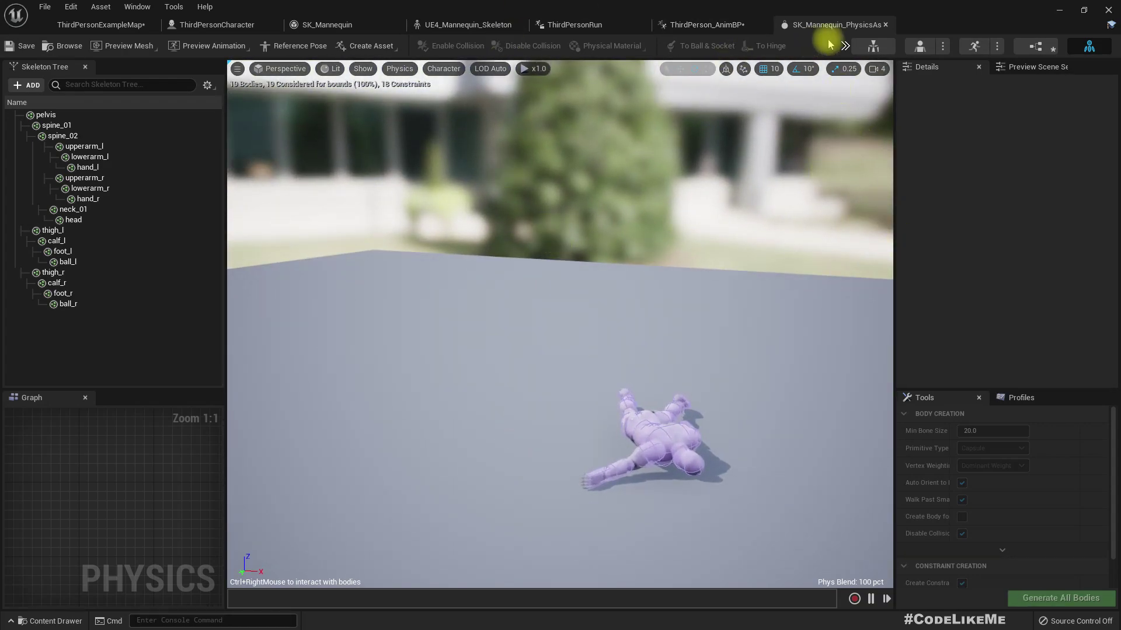
# Stop the mannequin's physics simulation.
pyautogui.click(845, 46)
pyautogui.click(863, 98)
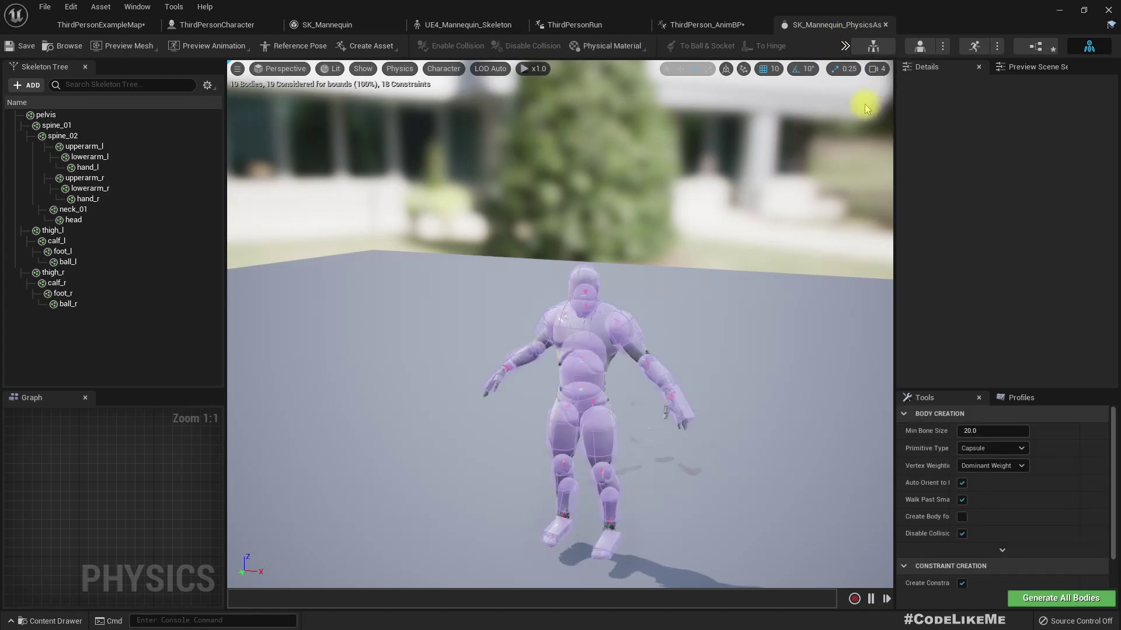
pyautogui.moveTo(731, 142); pyautogui.dragTo(767, 170, button='right')
pyautogui.press('a')
# Return to the ThirdPersonExampleMap level and select the SkySphereBlueprint in the sky.
pyautogui.click(96, 25)
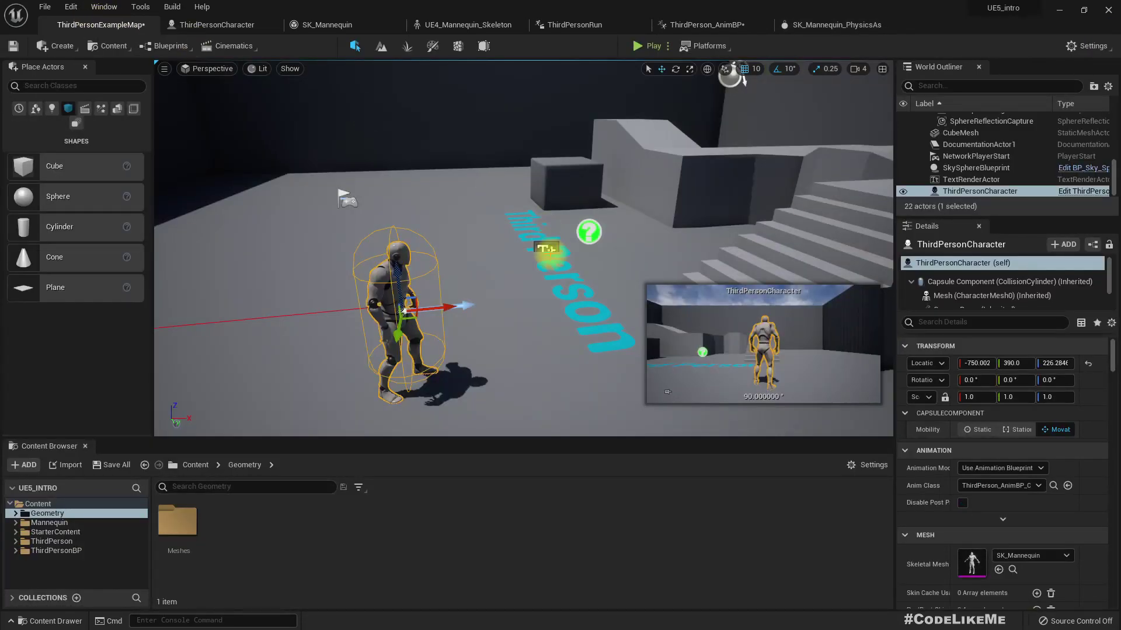
pyautogui.press('a')
pyautogui.moveTo(407, 143)
pyautogui.mouseDown(button='right')
pyautogui.moveTo(525, 146)
pyautogui.moveTo(467, 131)
pyautogui.moveTo(407, 143)
pyautogui.moveTo(412, 93)
pyautogui.moveTo(391, 64)
pyautogui.moveTo(402, 99)
pyautogui.moveTo(402, 70)
pyautogui.moveTo(409, 140)
pyautogui.moveTo(426, 131)
pyautogui.mouseUp(button='right')
pyautogui.press('s')
pyautogui.press('w')
pyautogui.press('e')
pyautogui.moveTo(374, 216); pyautogui.dragTo(403, 119, button='right')
pyautogui.click(428, 111)
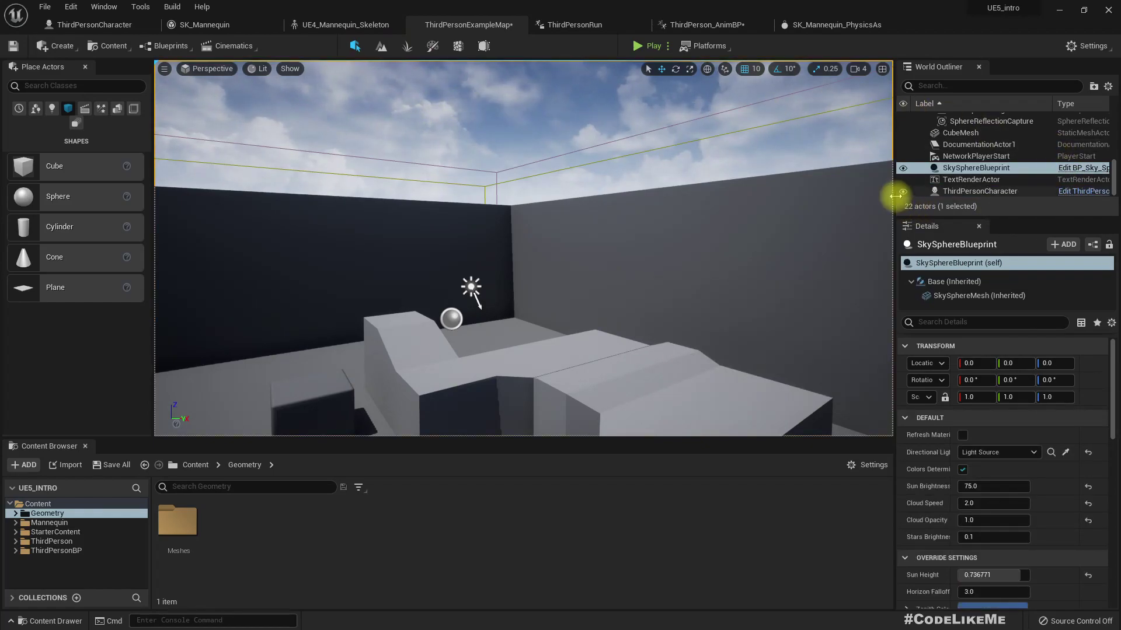
# Widen the details area and look through the SkySphereBlueprint's properties from Transform down to Input.
pyautogui.moveTo(895, 196); pyautogui.dragTo(811, 201)
pyautogui.moveTo(474, 248); pyautogui.dragTo(426, 275, button='right')
pyautogui.scroll(-4, 963, 450)
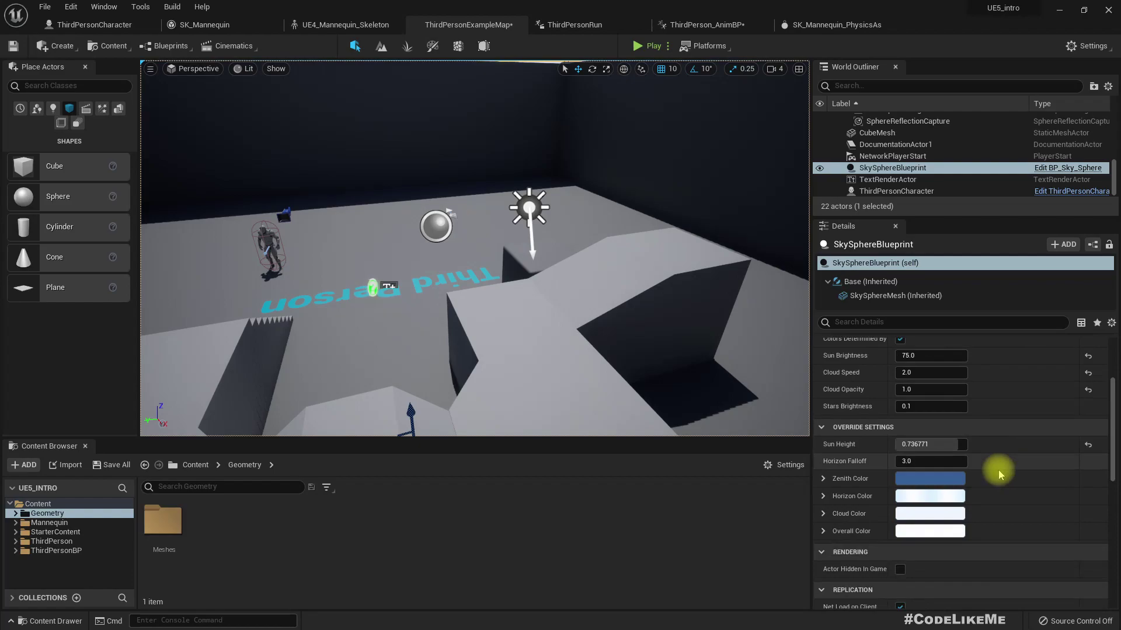
pyautogui.scroll(-5, 998, 475)
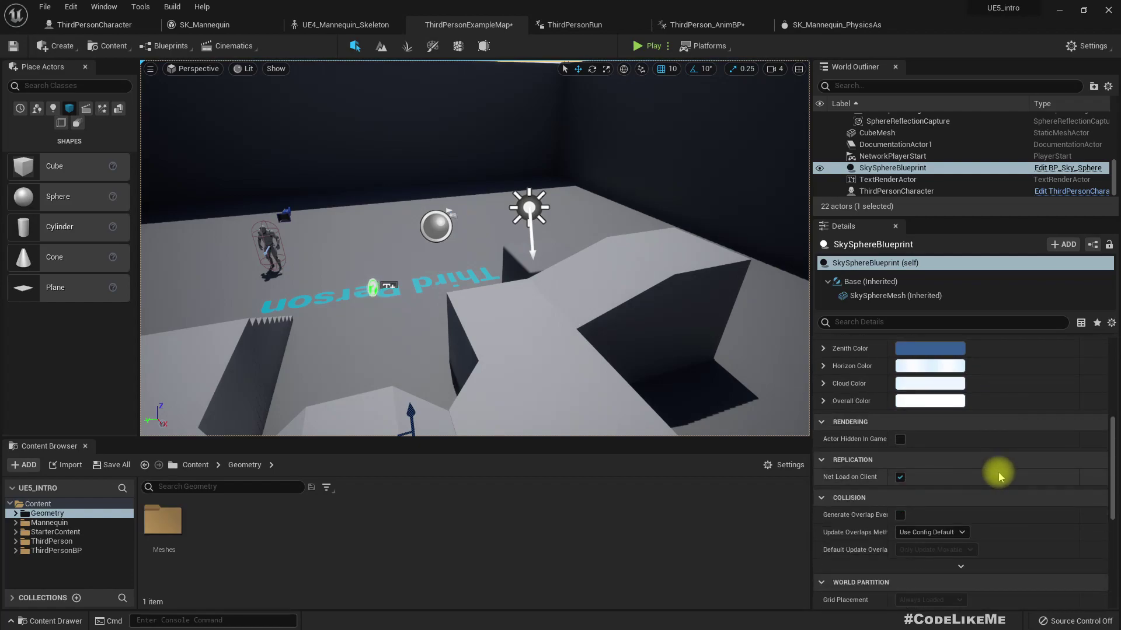
pyautogui.scroll(-2, 998, 474)
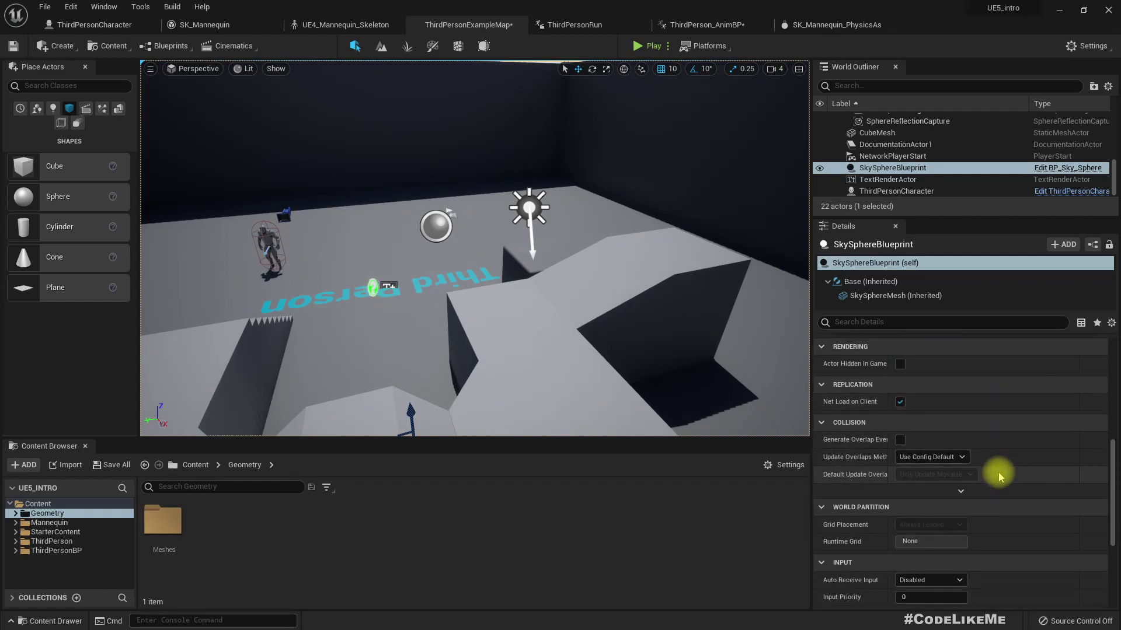
pyautogui.scroll(11, 998, 472)
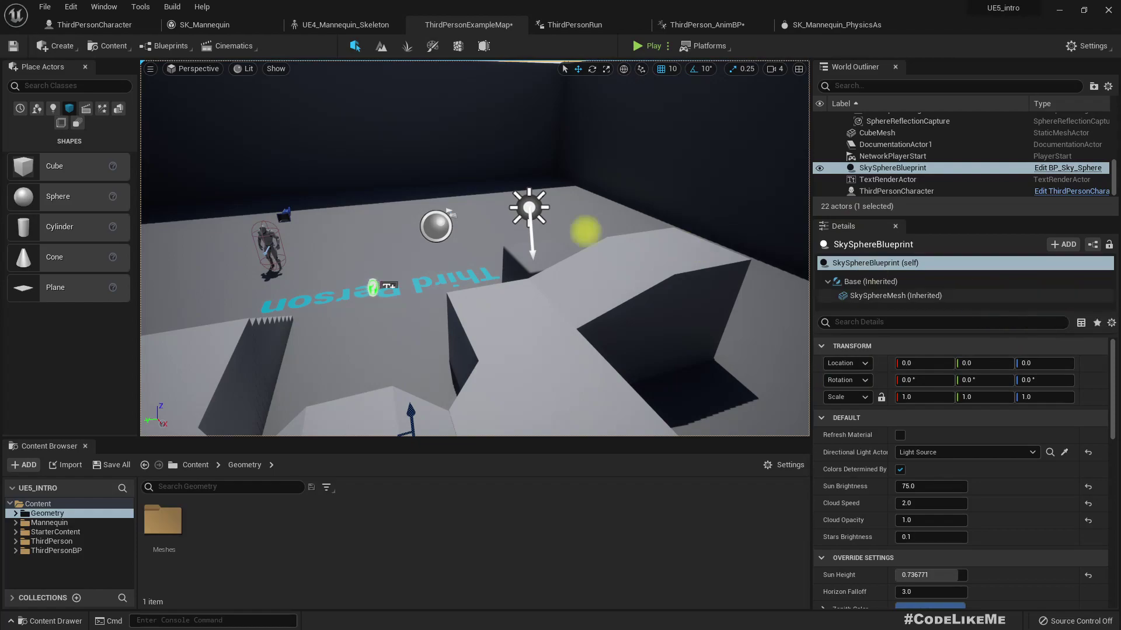
# Select the directional Light Source and the arena Floor in the level to view their properties.
pyautogui.click(529, 207)
pyautogui.moveTo(529, 208); pyautogui.dragTo(489, 222, button='right')
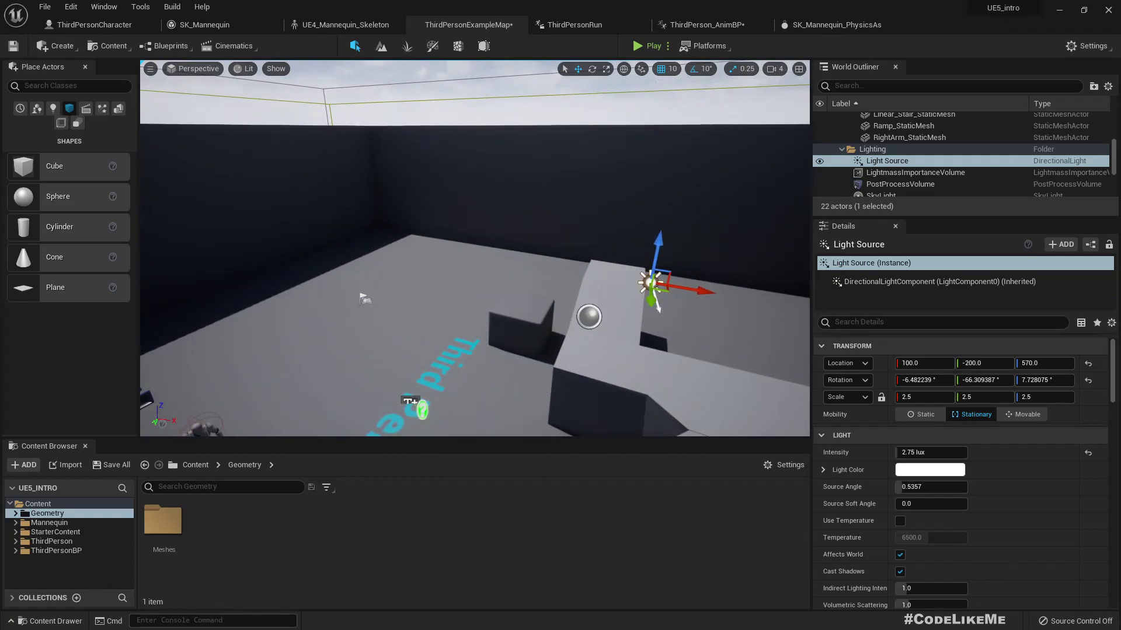
pyautogui.click(520, 247)
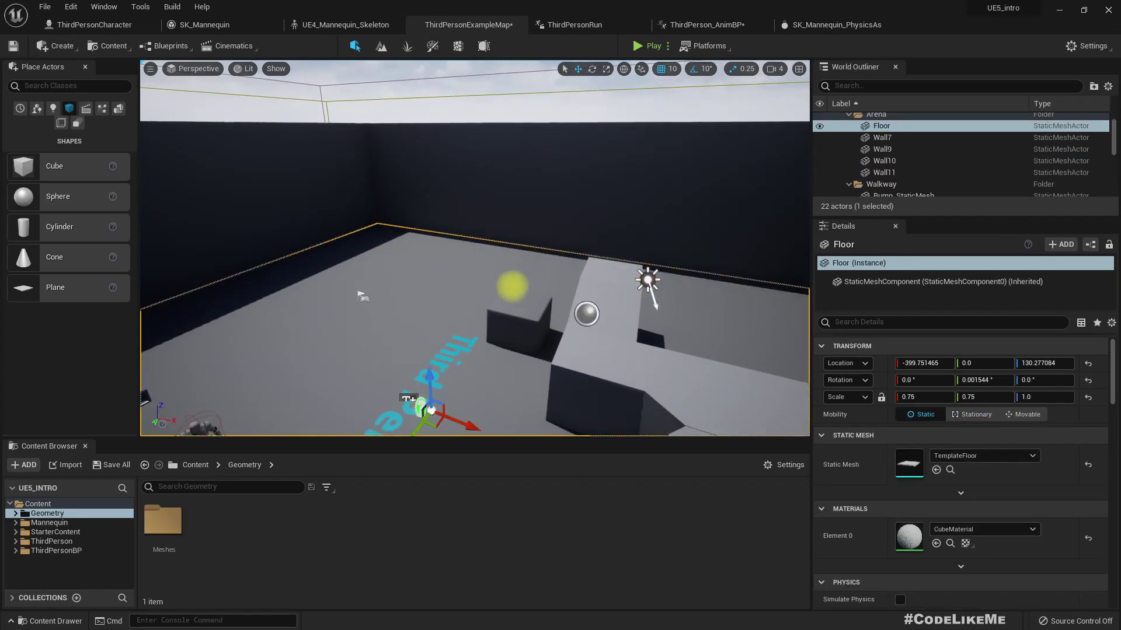
pyautogui.moveTo(372, 222); pyautogui.dragTo(386, 254, button='right')
pyautogui.moveTo(562, 262); pyautogui.dragTo(469, 238, button='middle')
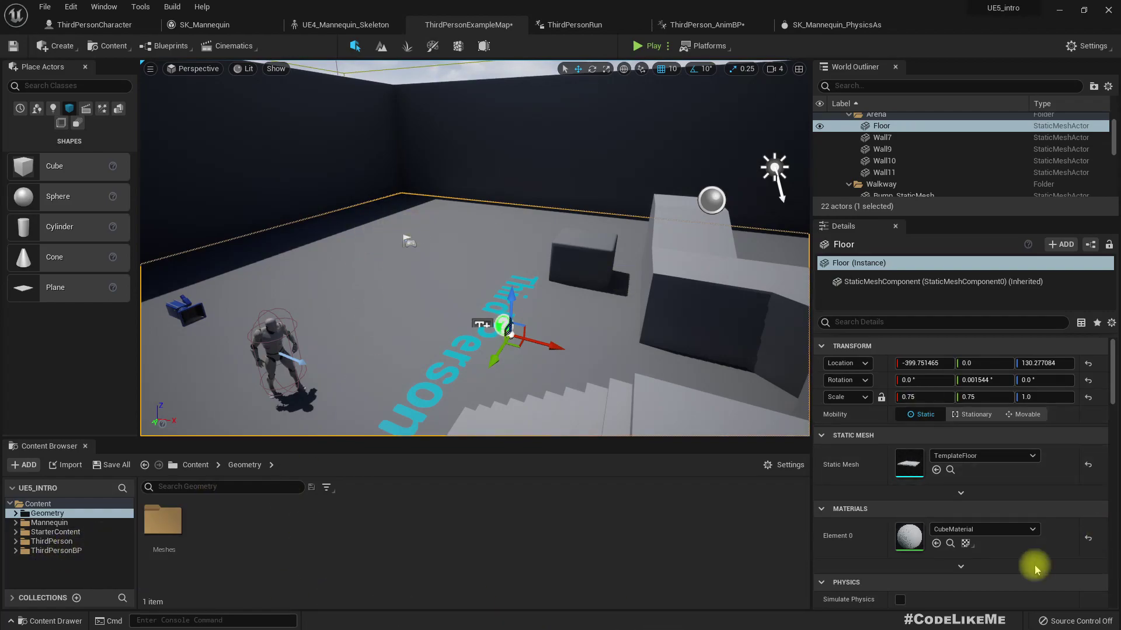
pyautogui.moveTo(398, 226); pyautogui.dragTo(439, 236, button='right')
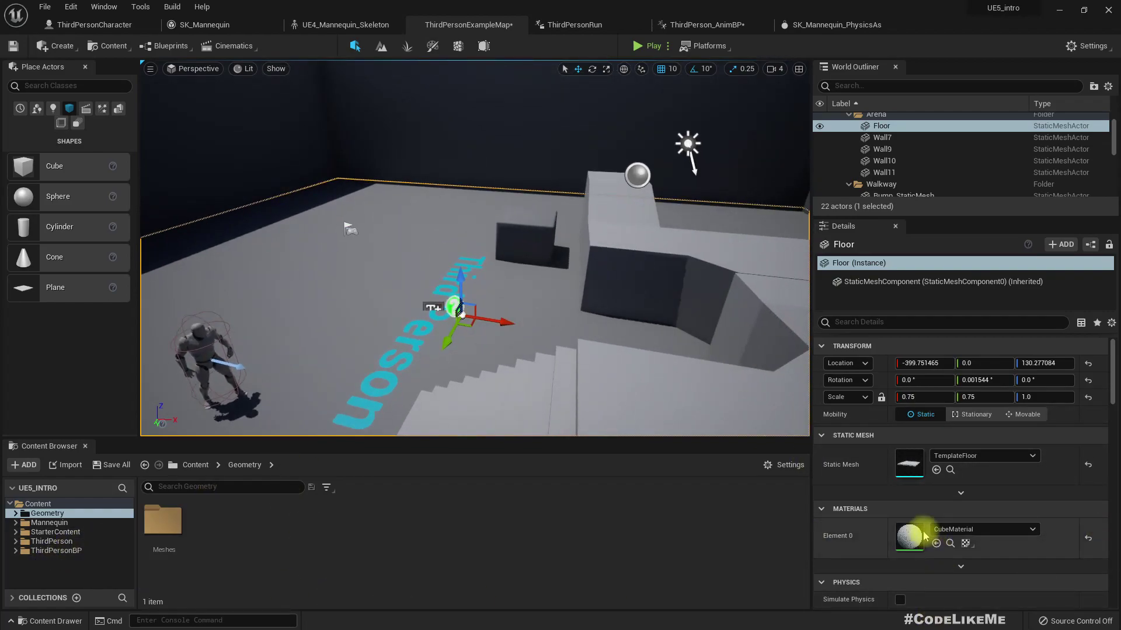
# Select the Linear_Stair_StaticMesh to view its properties, and reselect the arena Floor.
pyautogui.click(558, 351)
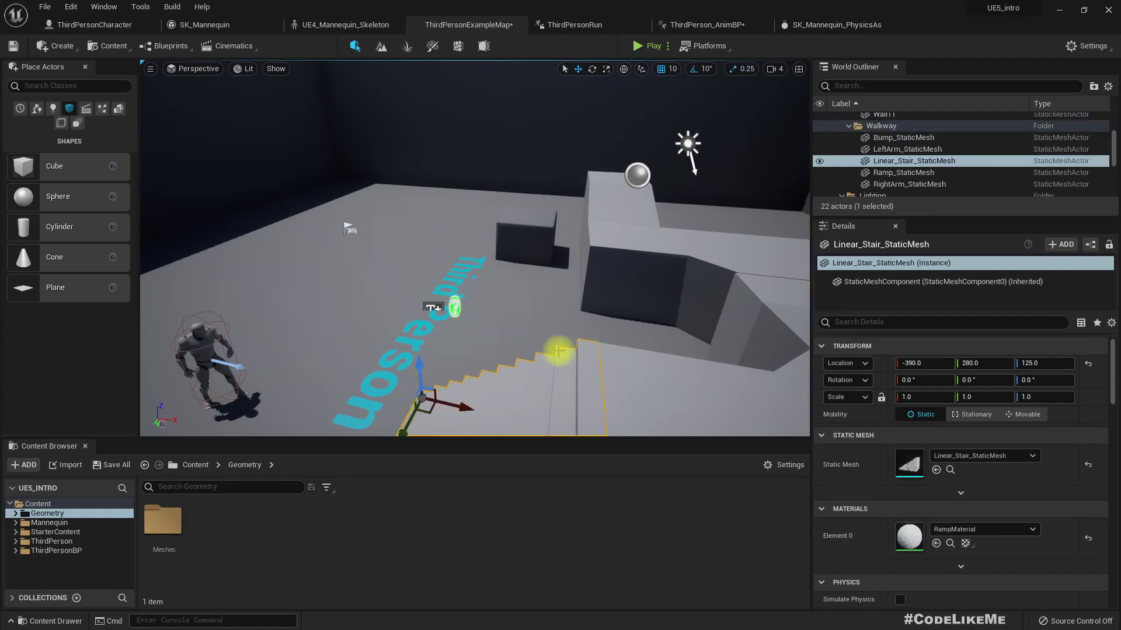
pyautogui.click(674, 408)
pyautogui.click(501, 305)
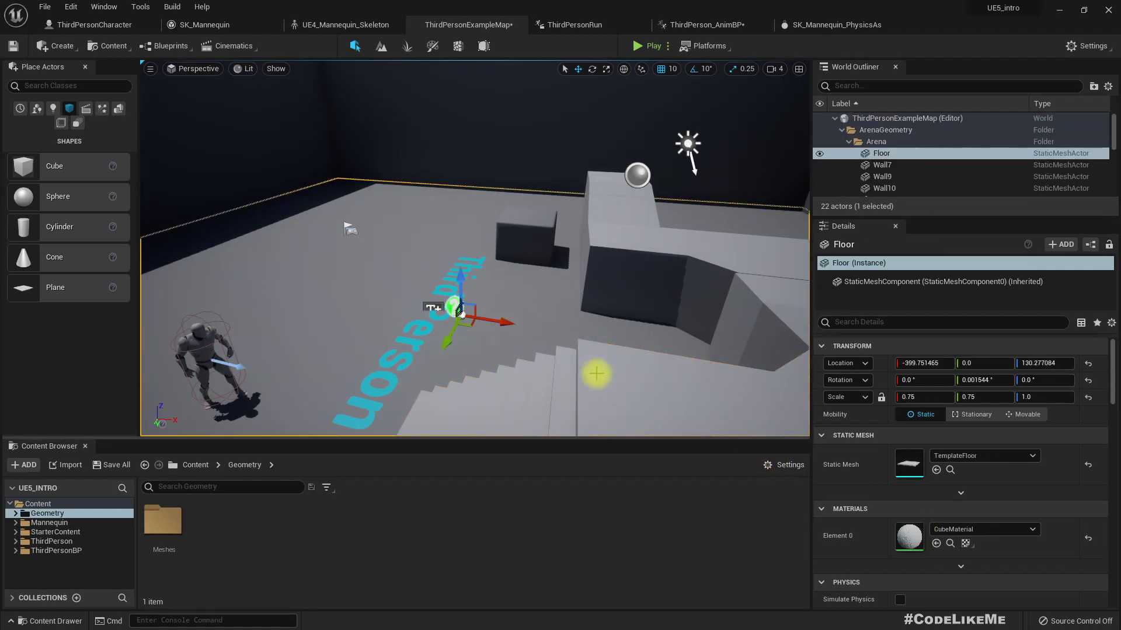
# Open the Mannequin folder from the project's Content root.
pyautogui.click(39, 504)
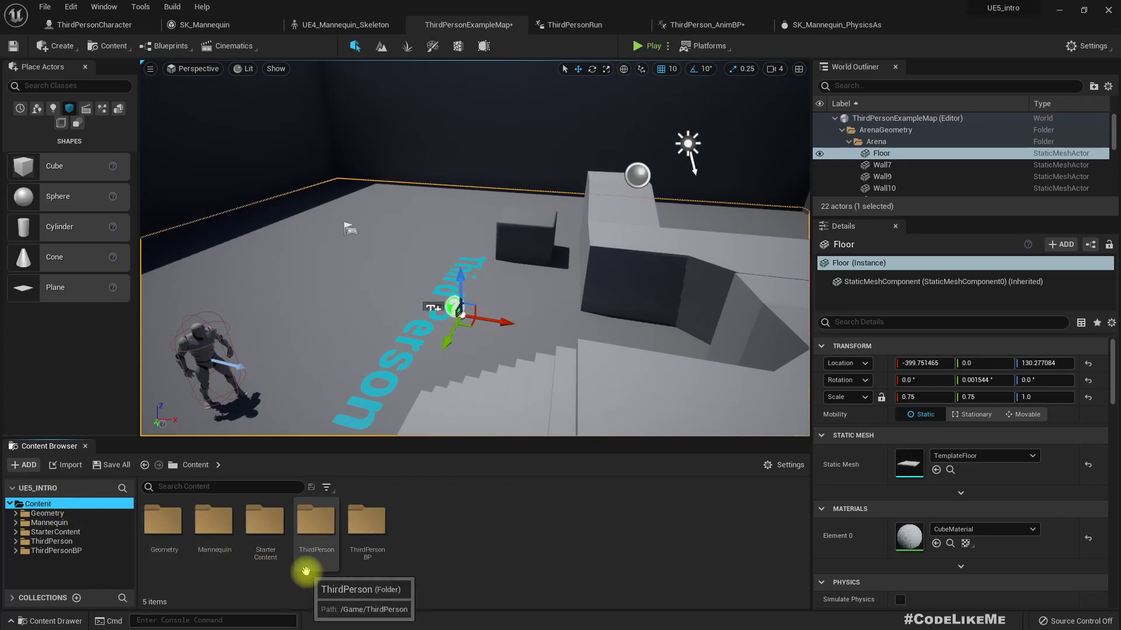
pyautogui.doubleClick(217, 538)
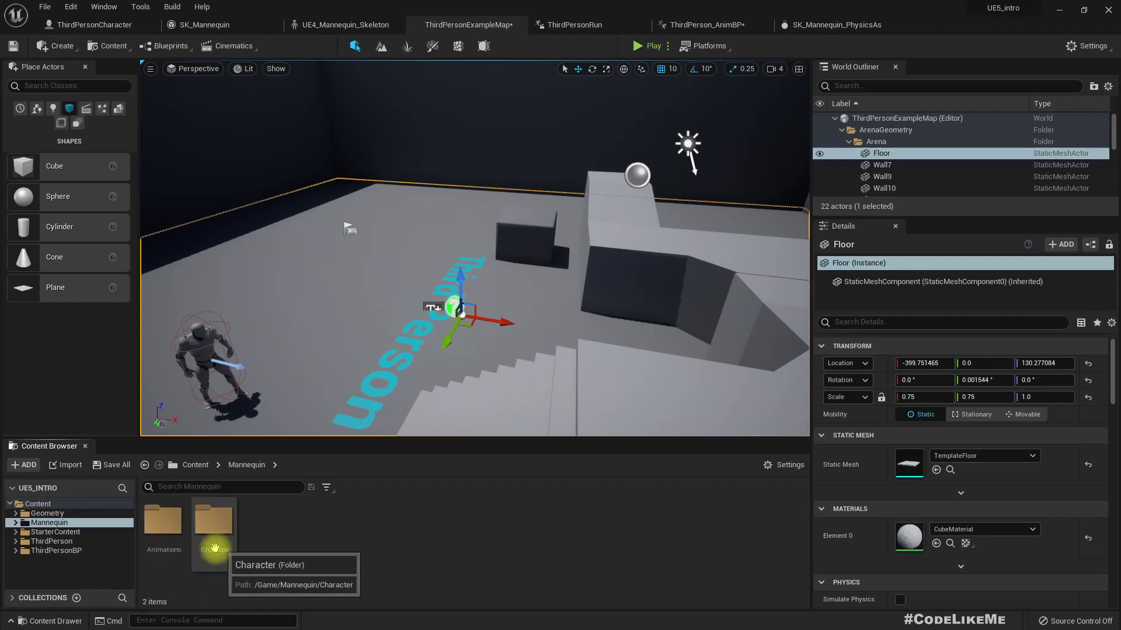
# Go from the UE4_Mannequin_Skeleton to the SK_Mannequin mesh editor and view the mesh's material slots and LOD settings.
pyautogui.click(316, 25)
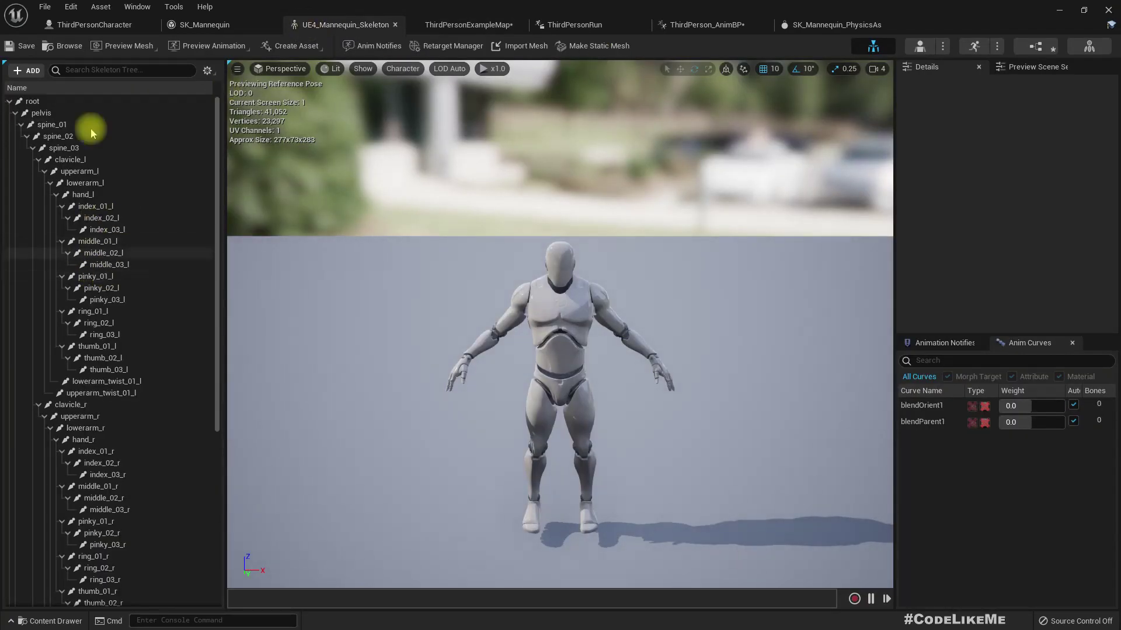
pyautogui.click(915, 47)
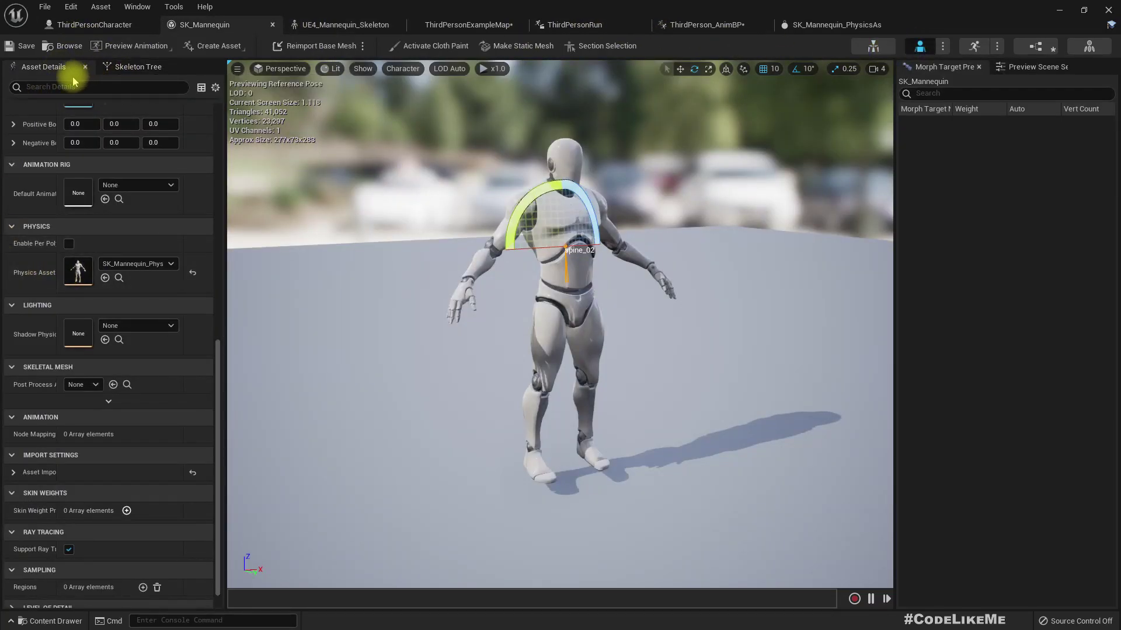
pyautogui.scroll(15, 102, 295)
pyautogui.scroll(2, 93, 302)
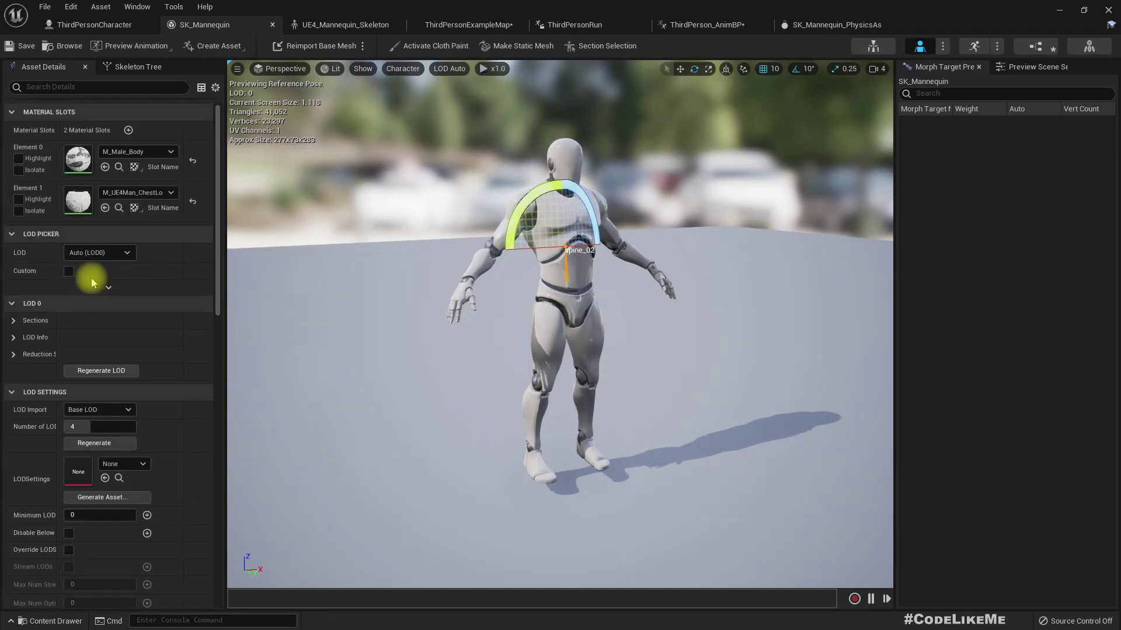
# Open the M_Male_Body material from the mannequin's first material slot and examine its node graph up to the output node.
pyautogui.doubleClick(79, 163)
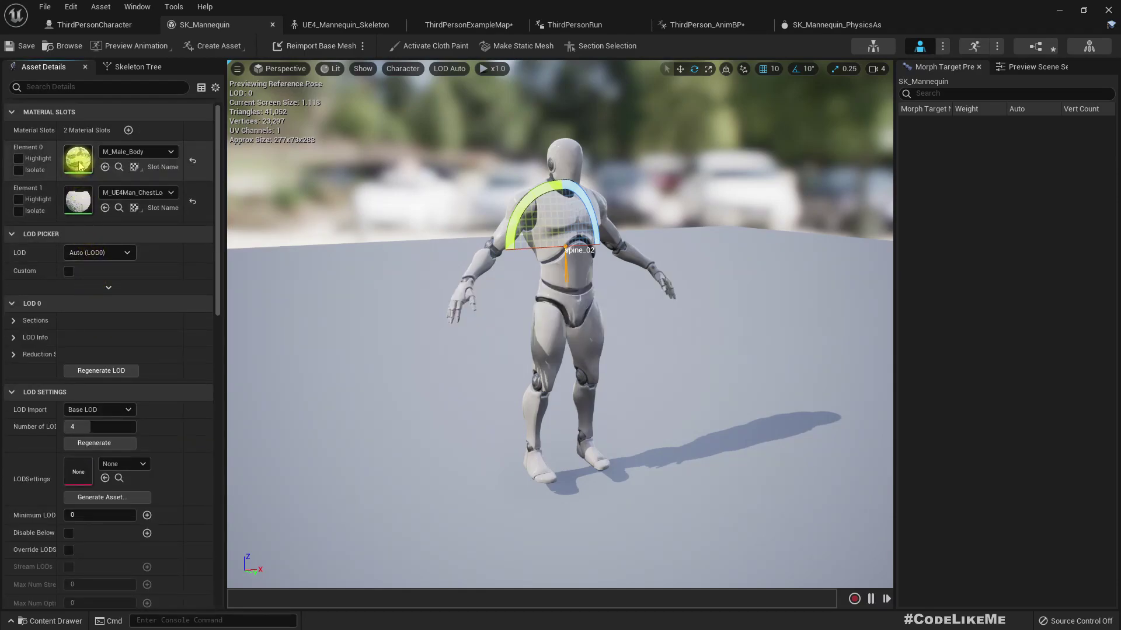
pyautogui.scroll(-2, 621, 351)
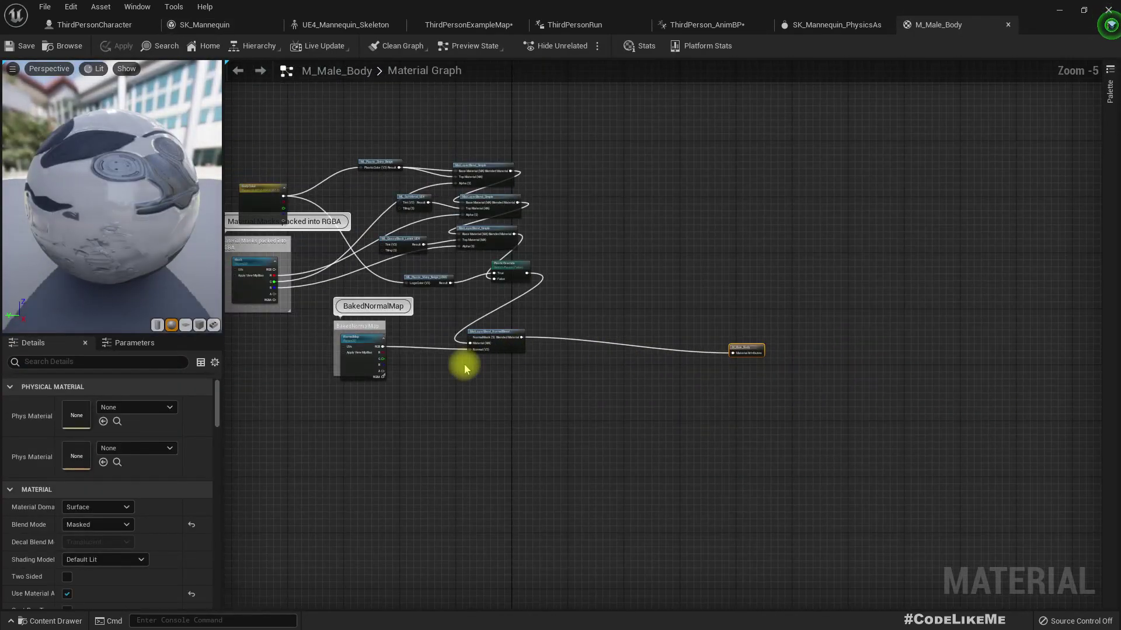
pyautogui.moveTo(429, 352); pyautogui.dragTo(0, 222, button='right')
pyautogui.scroll(4, 435, 348)
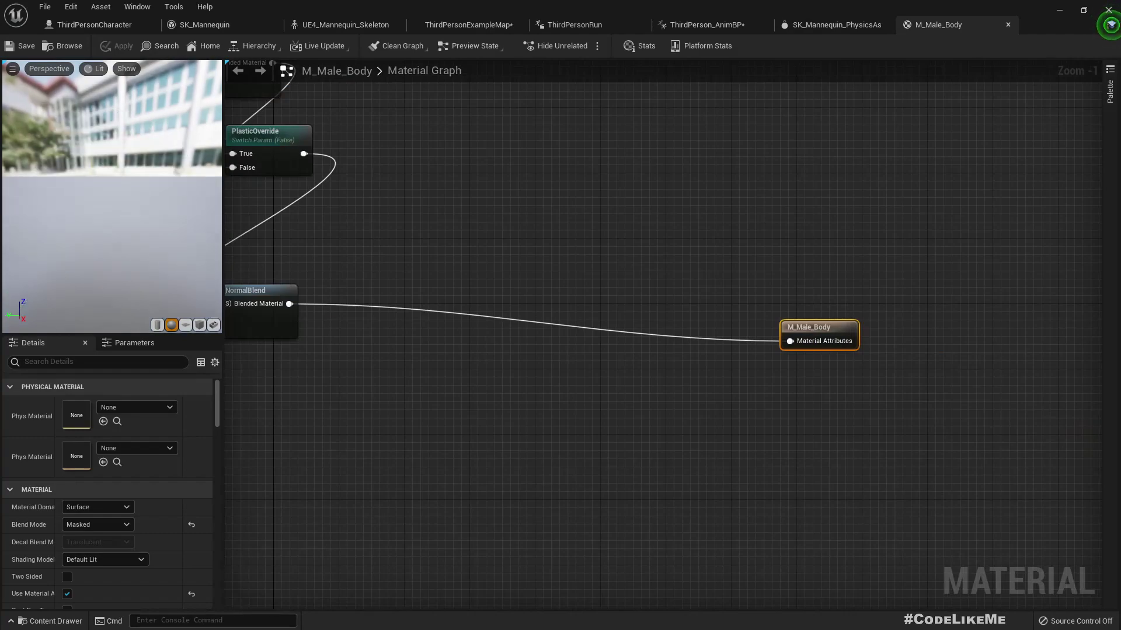
pyautogui.scroll(-4, 610, 383)
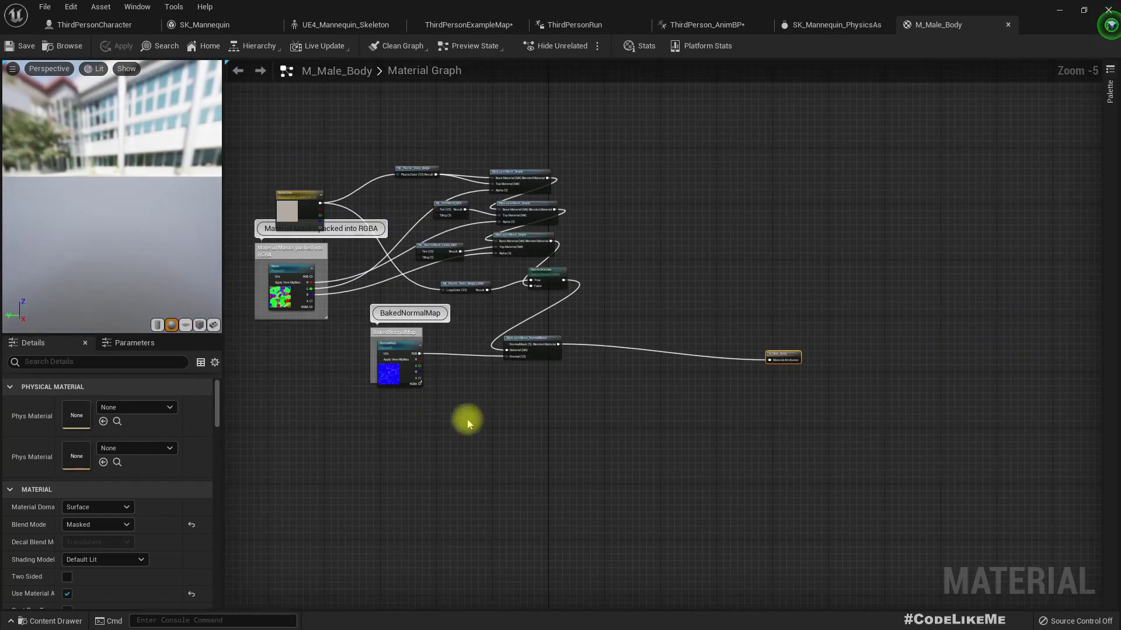
# Add a Blend_Exclusion node from the palette to the M_Male_Body graph and delete it again.
pyautogui.click(1109, 89)
pyautogui.click(992, 172)
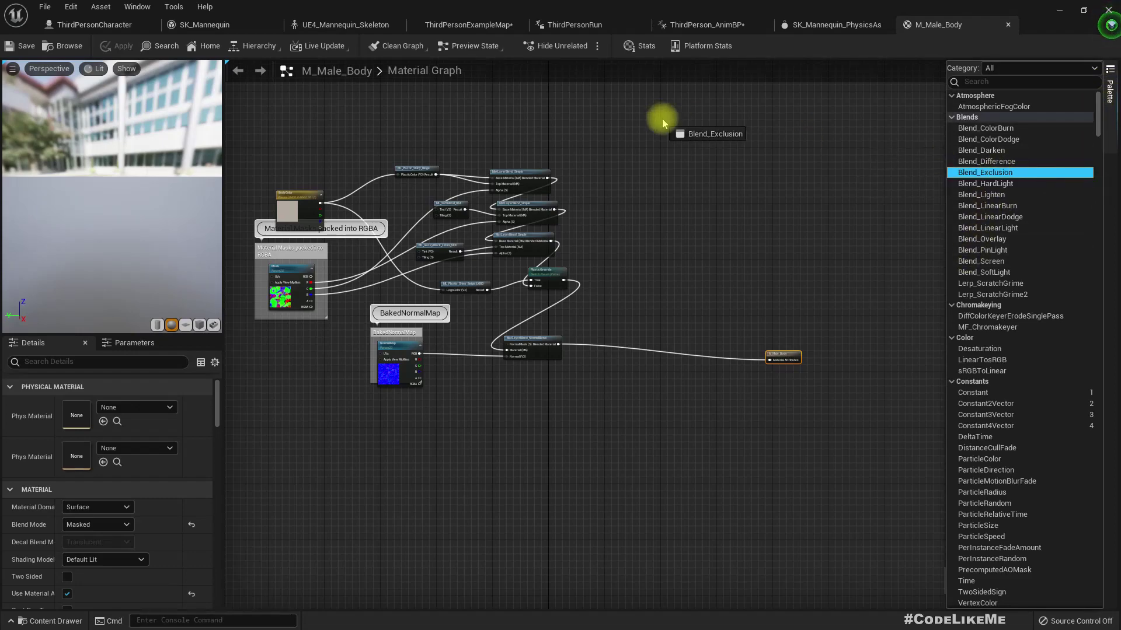
pyautogui.moveTo(663, 127); pyautogui.dragTo(669, 120)
pyautogui.scroll(3, 670, 120)
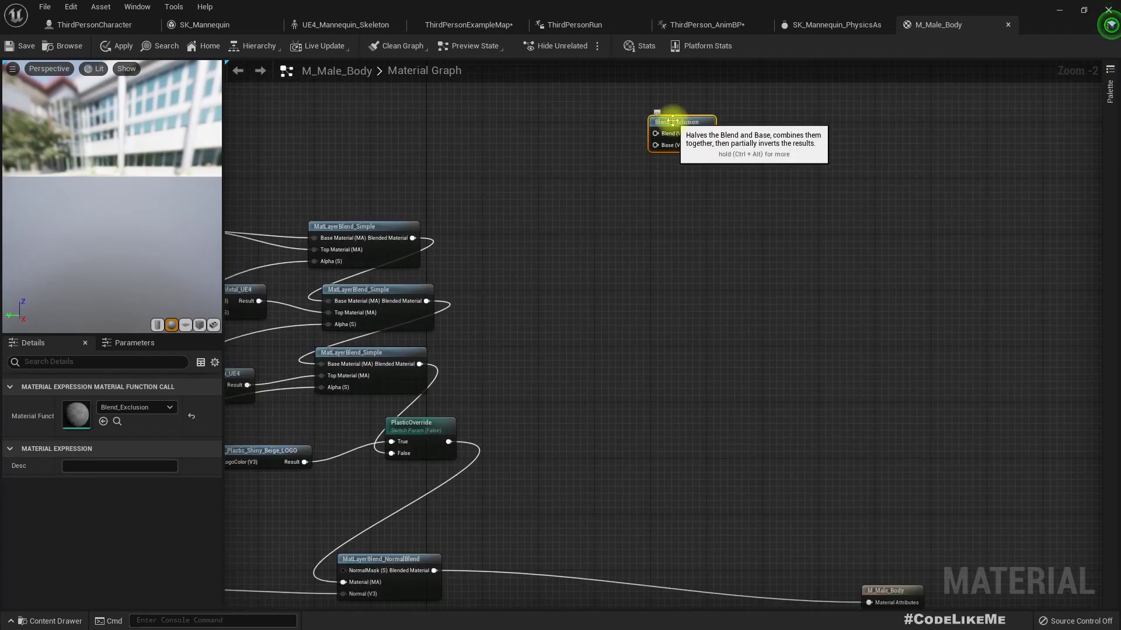
pyautogui.press('Delete')
pyautogui.moveTo(673, 125); pyautogui.dragTo(605, 139, button='right')
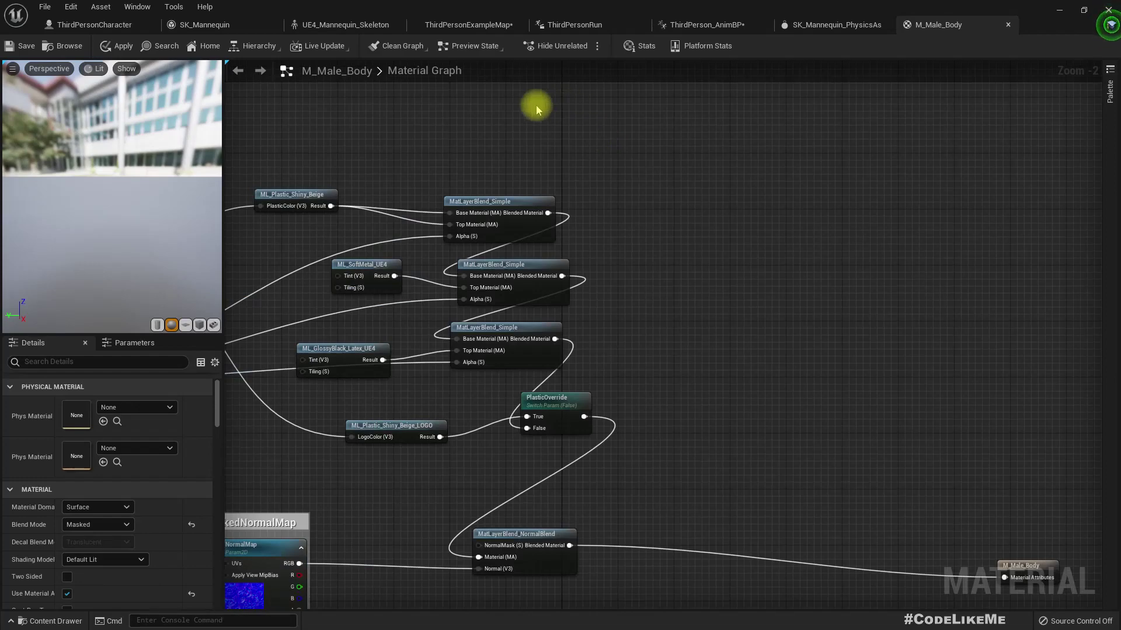
# Clean up the M_Male_Body material graph and hide the unused connectors on its nodes.
pyautogui.click(402, 48)
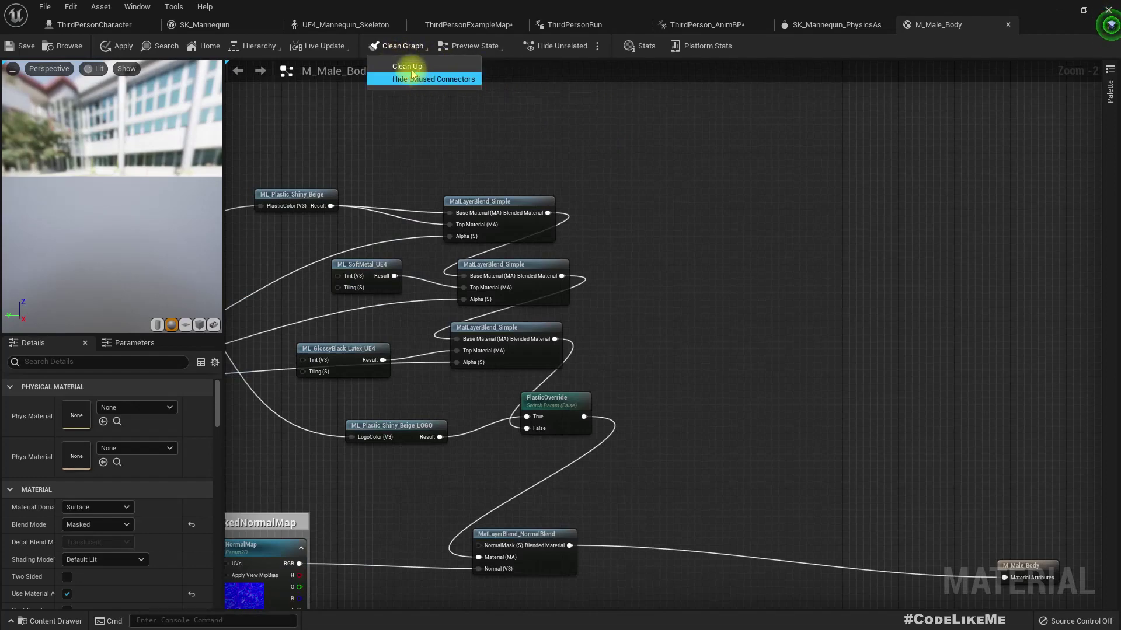
pyautogui.click(413, 70)
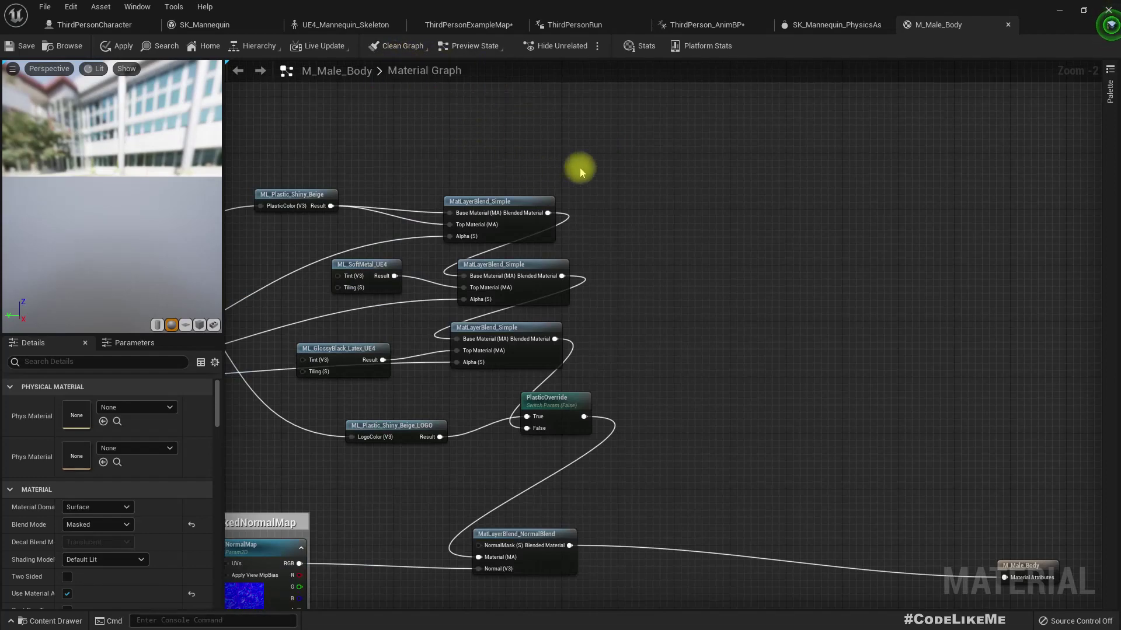
pyautogui.scroll(-5, 579, 167)
pyautogui.scroll(3, 500, 258)
pyautogui.rightClick(494, 278)
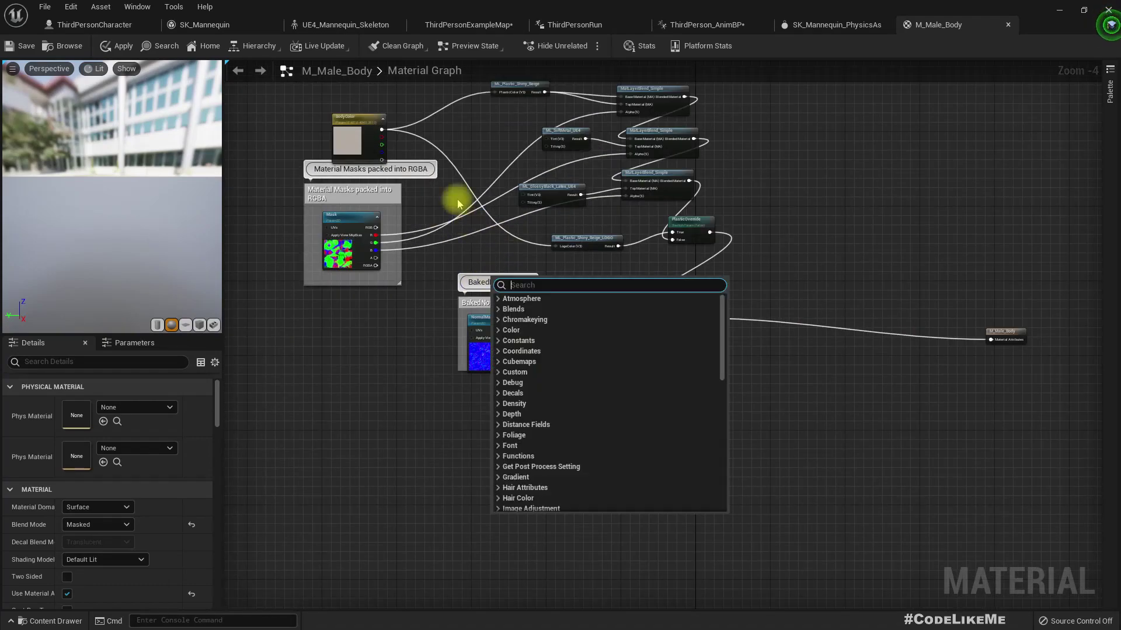
pyautogui.moveTo(437, 138); pyautogui.dragTo(428, 143, button='right')
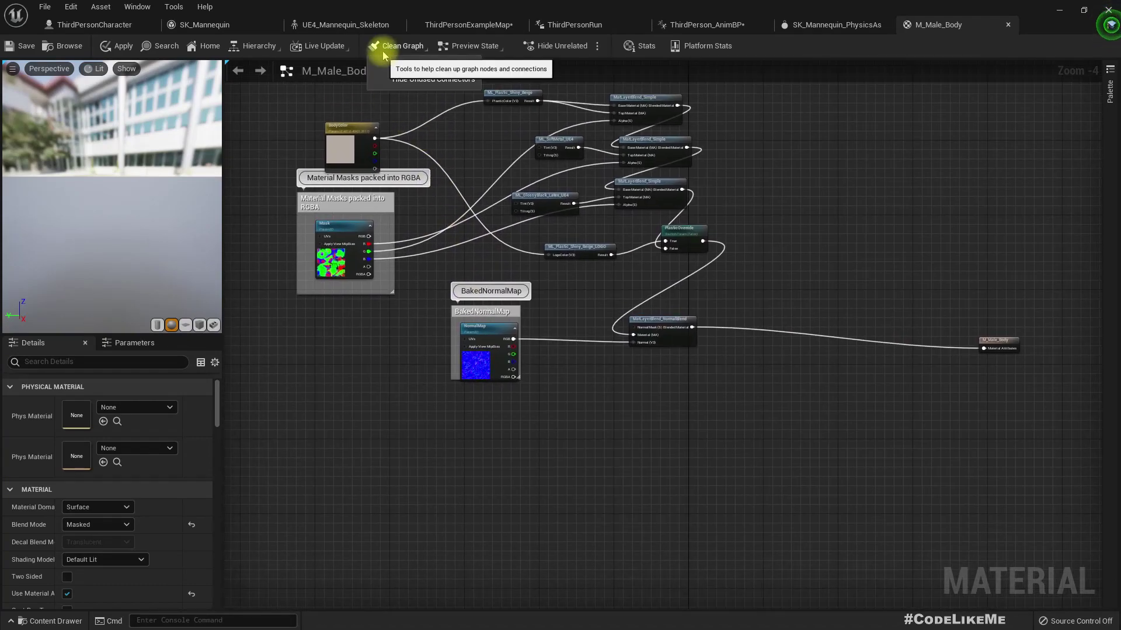
pyautogui.click(400, 47)
pyautogui.click(410, 75)
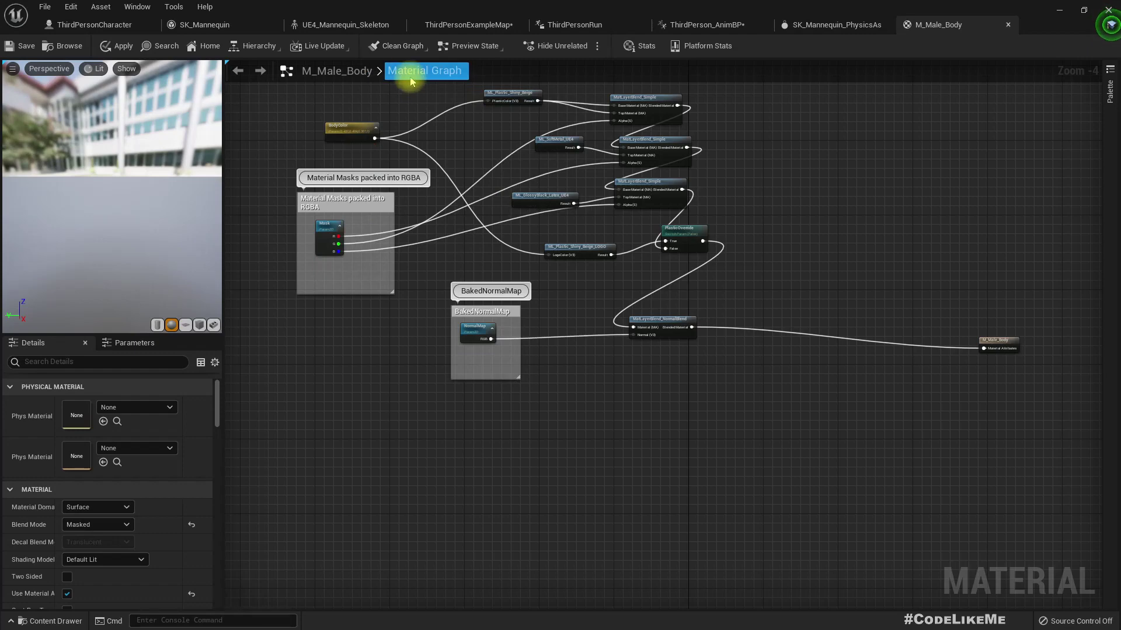
pyautogui.click(397, 46)
pyautogui.click(413, 66)
pyautogui.moveTo(467, 147); pyautogui.dragTo(232, 96, button='right')
# Look at the ThirdPersonCharacter Blueprint's viewport, and return to the ThirdPersonExampleMap level, placing its tab directly after ThirdPersonCharacter.
pyautogui.click(93, 25)
pyautogui.moveTo(317, 183); pyautogui.dragTo(364, 209, button='right')
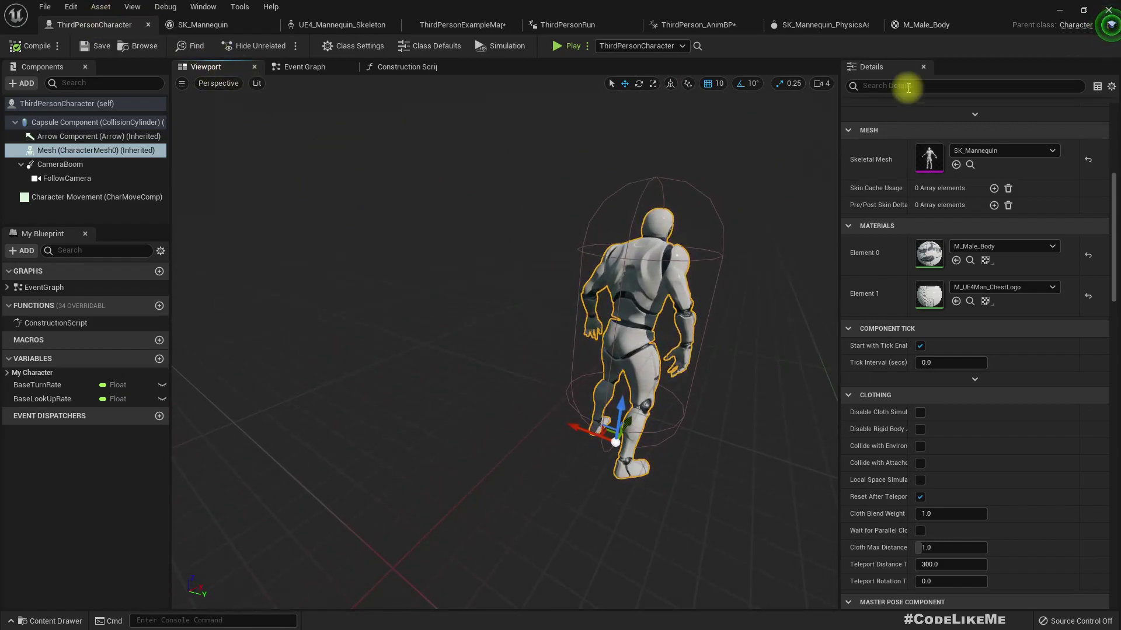
pyautogui.click(452, 27)
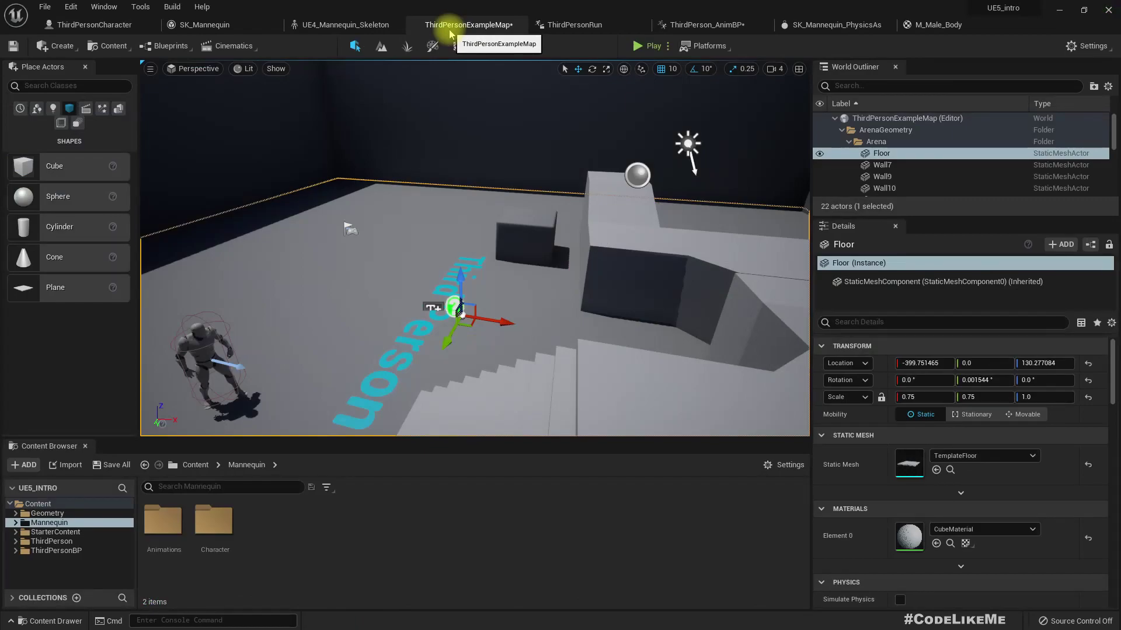
pyautogui.moveTo(452, 26); pyautogui.dragTo(198, 28)
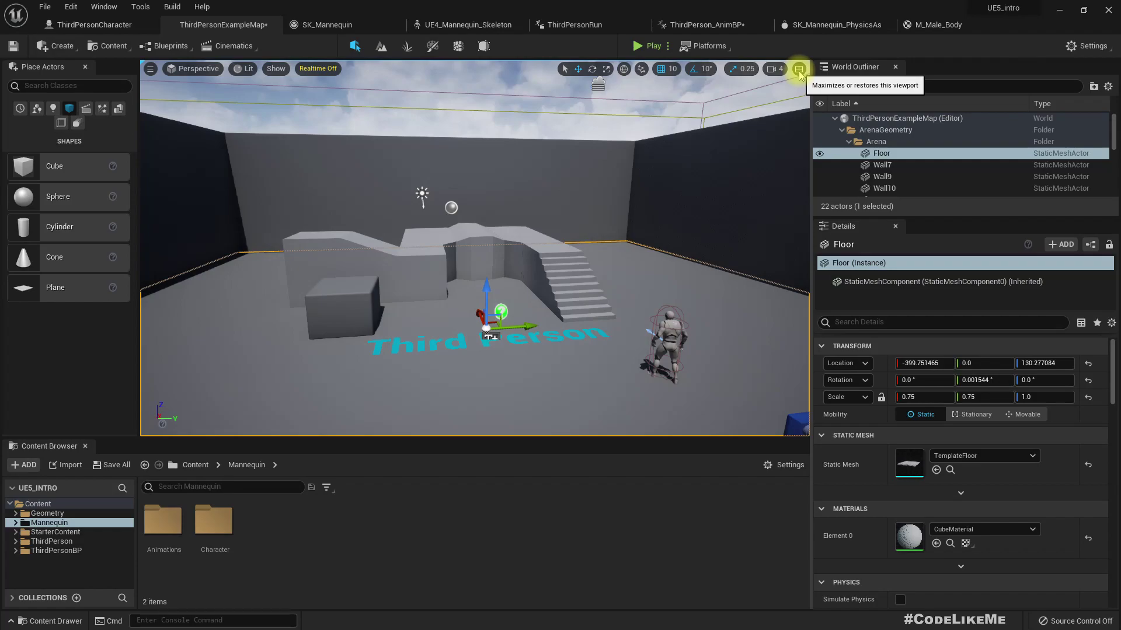
# Split the level viewport into four panes, look around in each, and enlarge the viewport area above the Content Browser.
pyautogui.click(798, 69)
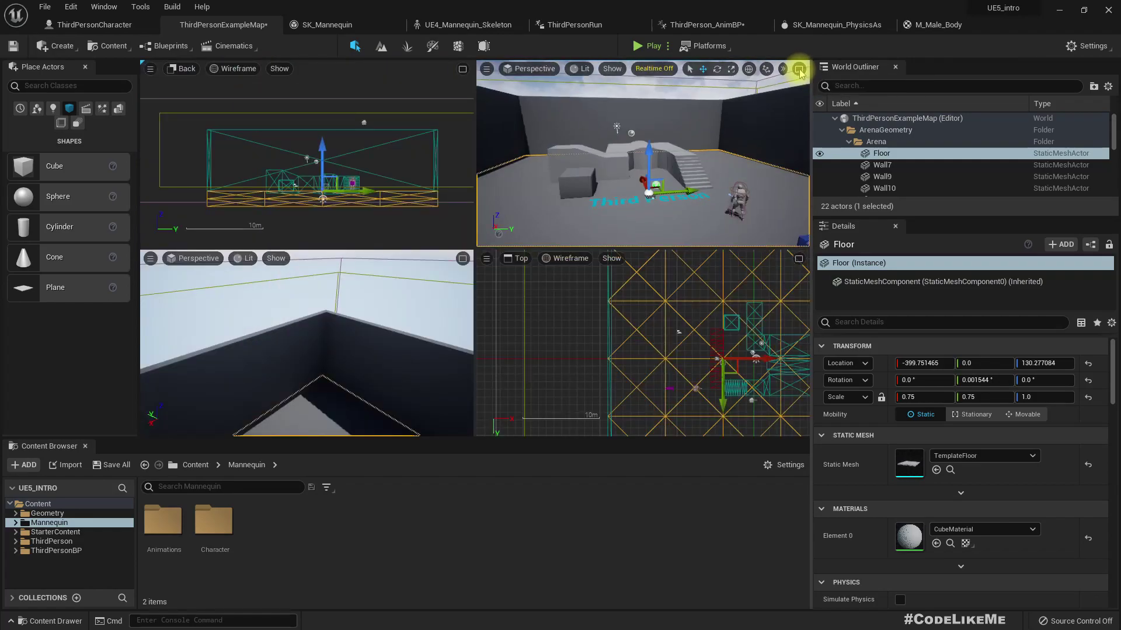
pyautogui.moveTo(562, 295)
pyautogui.mouseDown(button='right')
pyautogui.moveTo(478, 304)
pyautogui.moveTo(566, 306)
pyautogui.mouseUp(button='right')
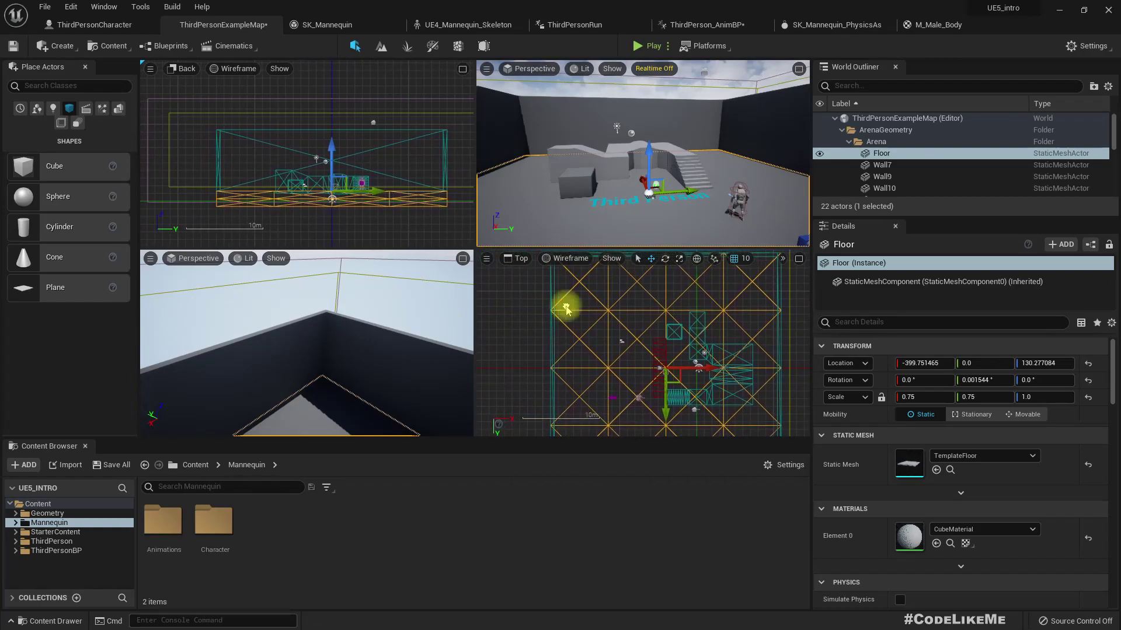
pyautogui.moveTo(588, 210); pyautogui.dragTo(611, 222, button='right')
pyautogui.moveTo(426, 320); pyautogui.dragTo(402, 342, button='right')
pyautogui.moveTo(378, 401); pyautogui.dragTo(379, 409, button='right')
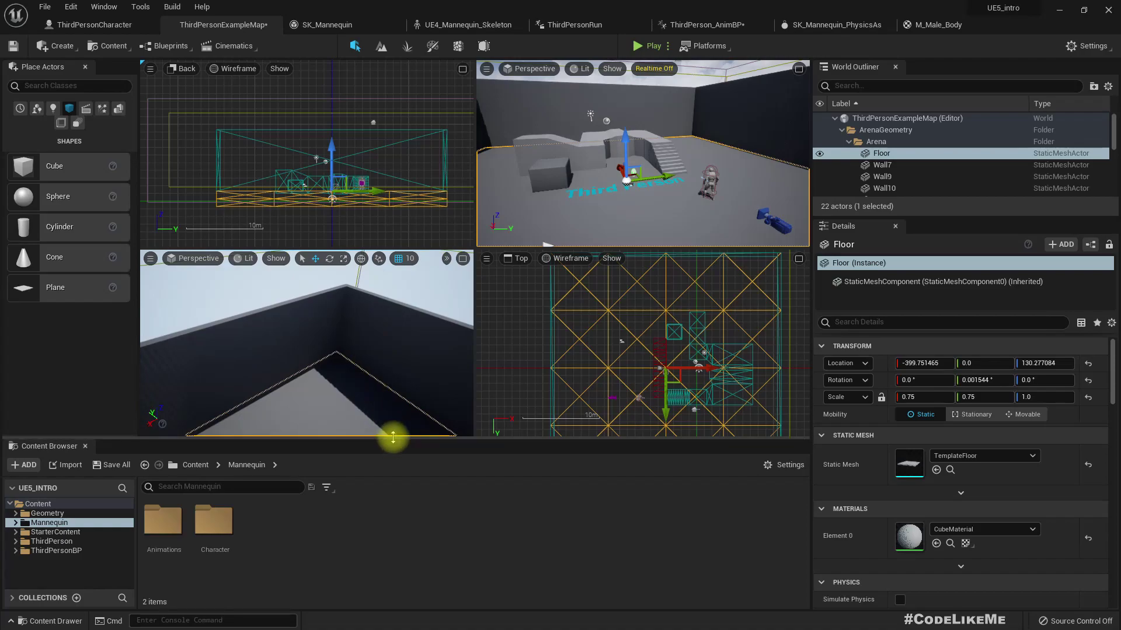
pyautogui.moveTo(393, 437); pyautogui.dragTo(387, 472)
pyautogui.moveTo(361, 407)
pyautogui.mouseDown(button='right')
pyautogui.moveTo(351, 400)
pyautogui.moveTo(437, 417)
pyautogui.moveTo(455, 397)
pyautogui.moveTo(456, 412)
pyautogui.moveTo(359, 403)
pyautogui.mouseUp(button='right')
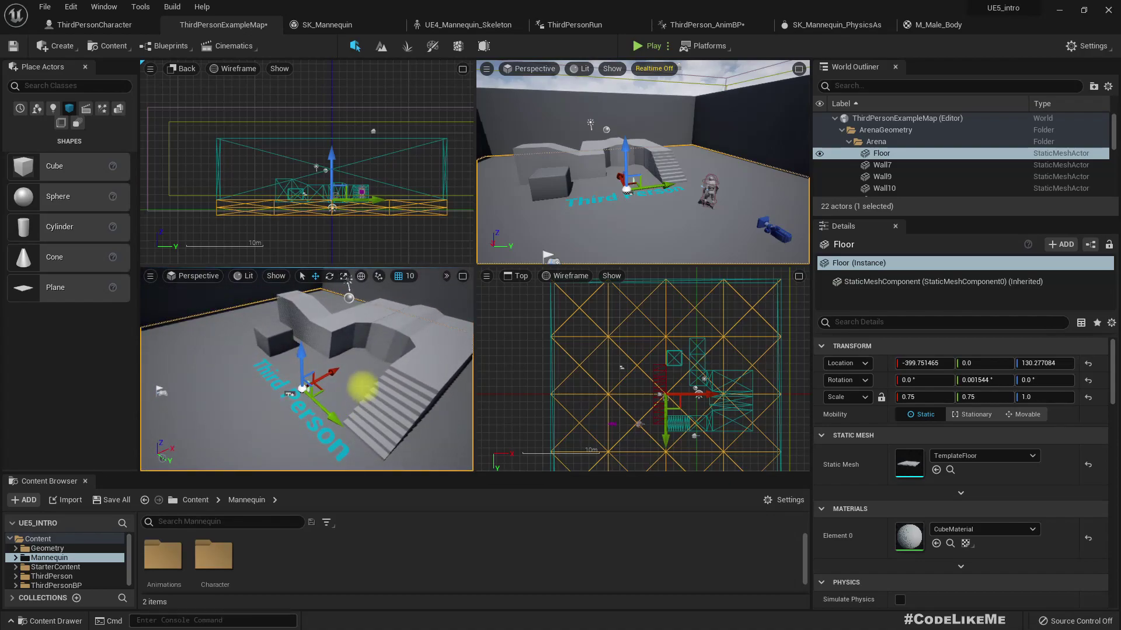
# Maximize the perspective viewport to a single pane and clear the Floor selection.
pyautogui.click(799, 70)
pyautogui.moveTo(749, 147); pyautogui.dragTo(623, 205, button='right')
pyautogui.click(731, 139)
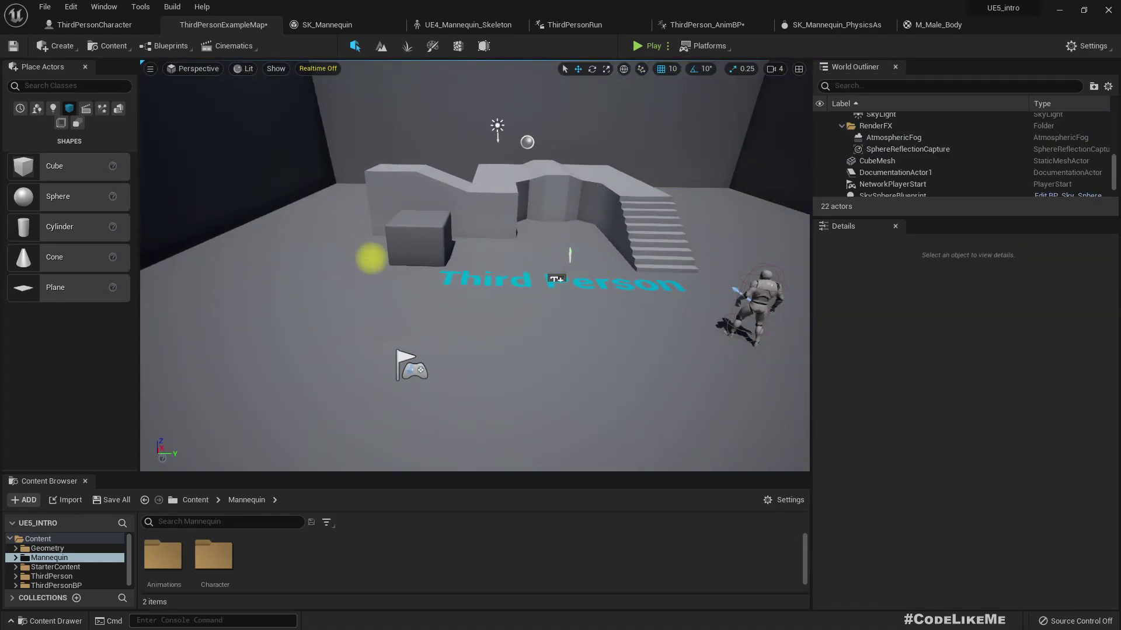
# Create a new level from the TimeOfDay template without saving the changes to ThirdPersonExampleMap.
pyautogui.hotkey('ctrl', 'n')
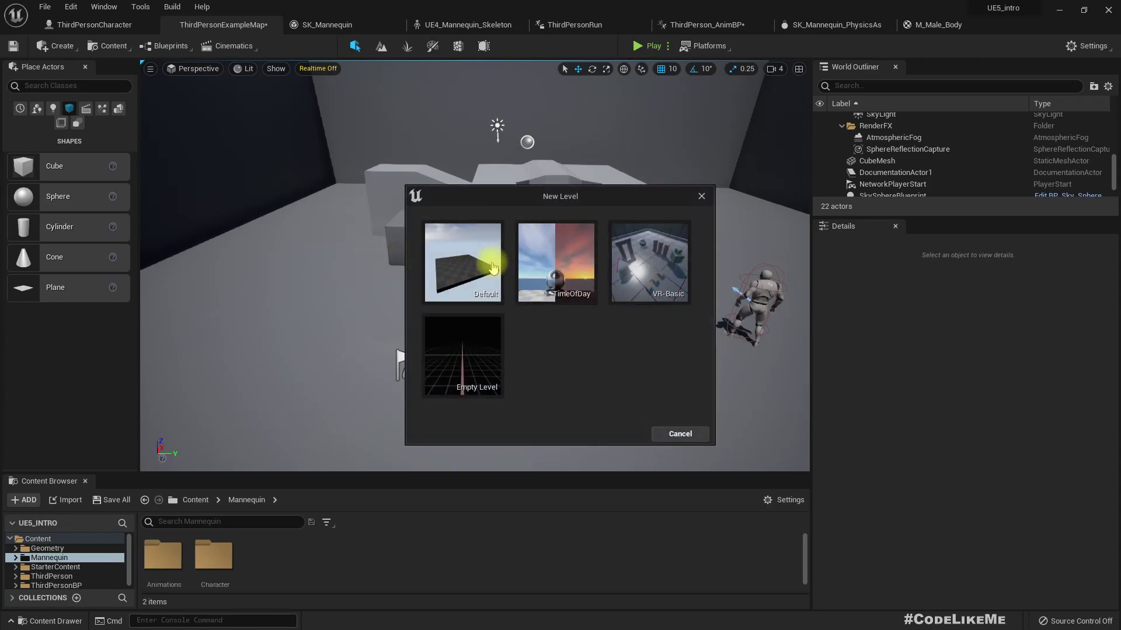
pyautogui.click(565, 284)
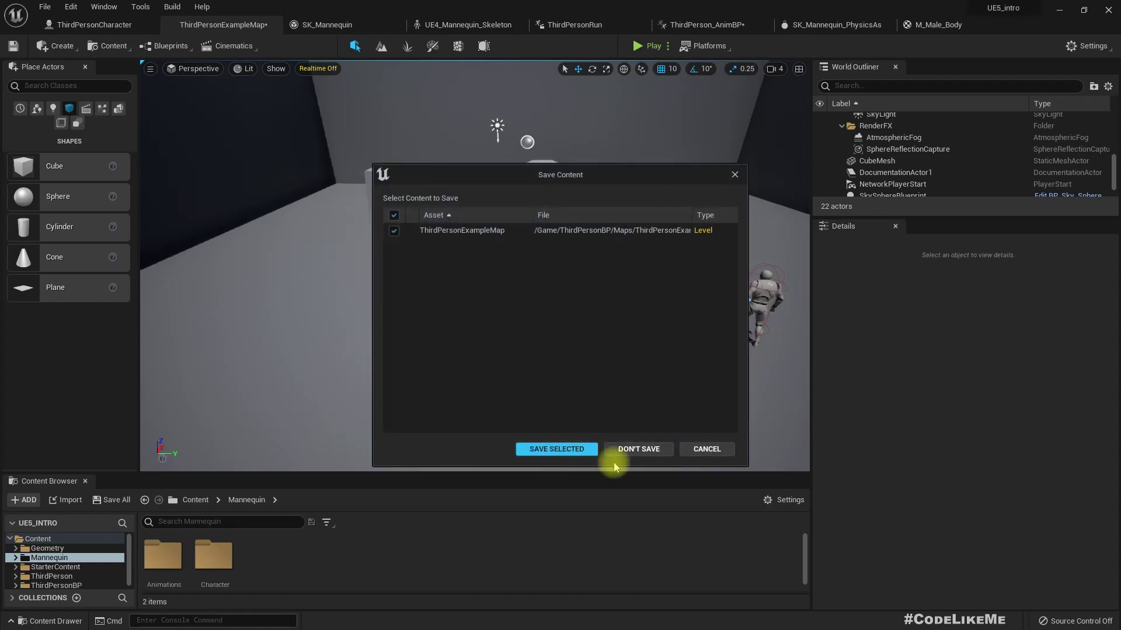
pyautogui.click(625, 449)
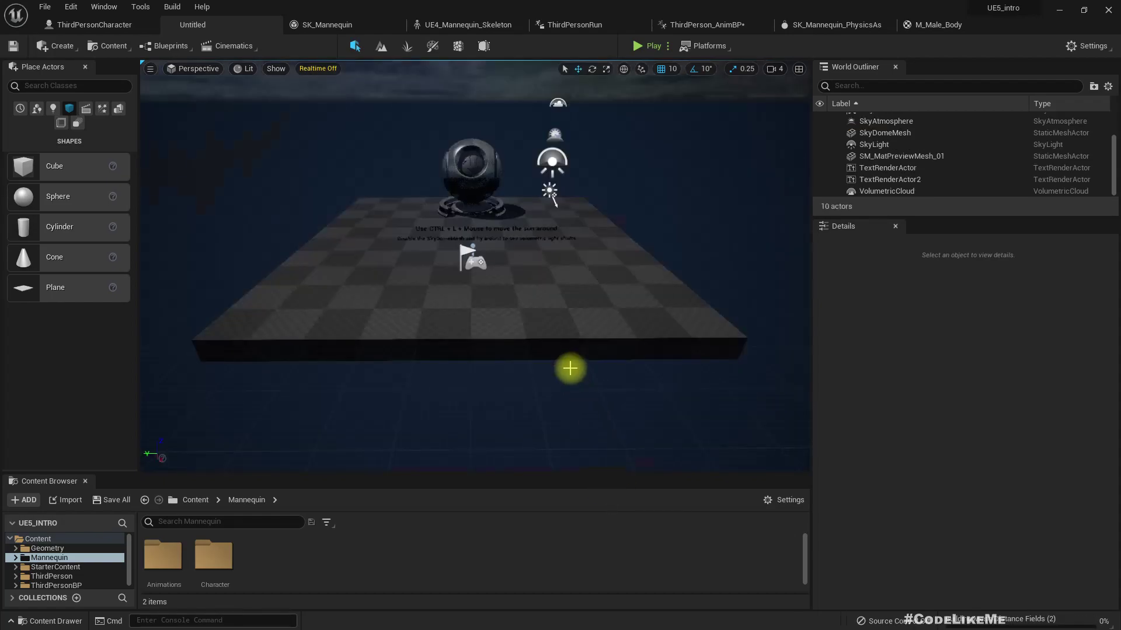
# Delete the checkered floor from the new TimeOfDay level.
pyautogui.moveTo(570, 359); pyautogui.dragTo(689, 356, button='right')
pyautogui.press('d')
pyautogui.press('a')
pyautogui.moveTo(545, 310); pyautogui.dragTo(476, 340)
pyautogui.click(476, 340)
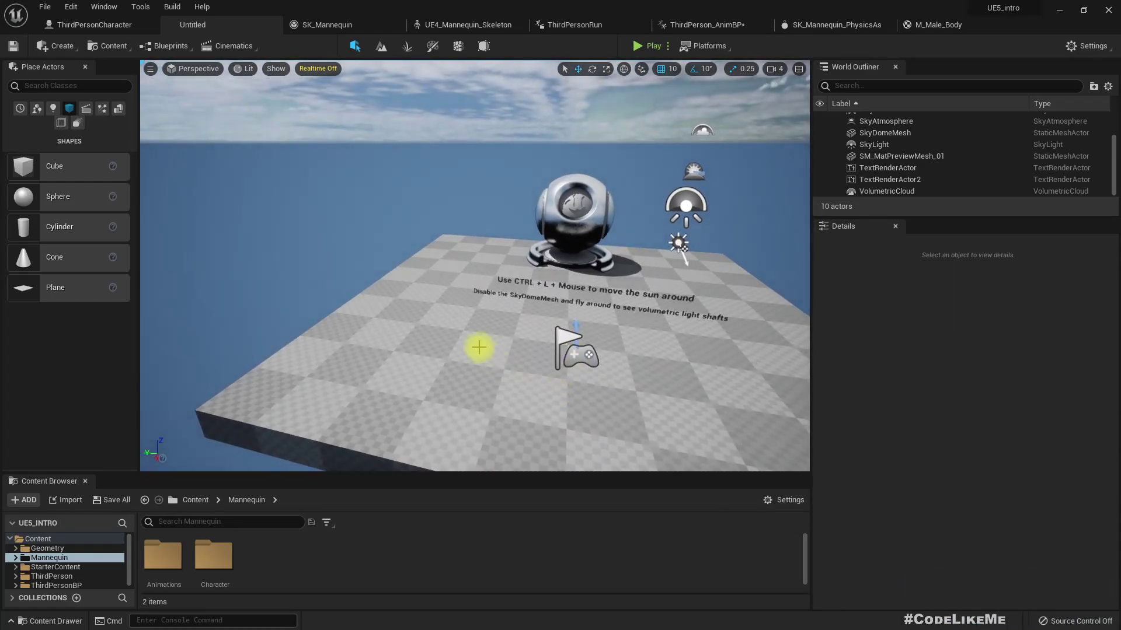
pyautogui.press('Delete')
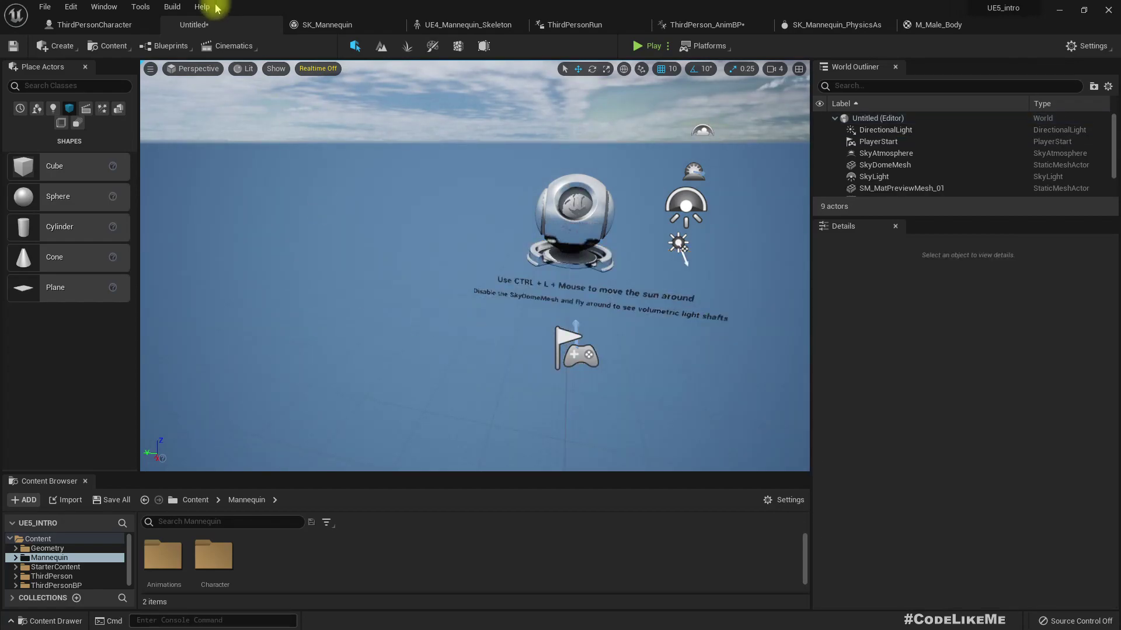
# Create a new landscape with 63×63-quad sections, 1×1 section per component and 8×8 components, widening the Landscape panel.
pyautogui.click(381, 45)
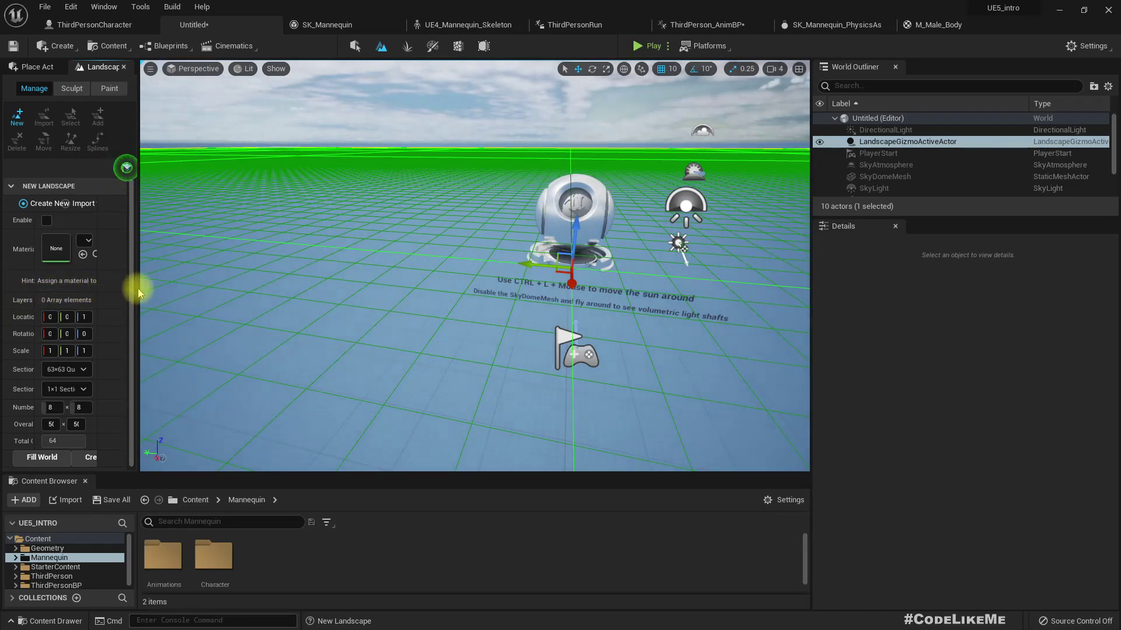
pyautogui.moveTo(138, 292); pyautogui.dragTo(205, 298)
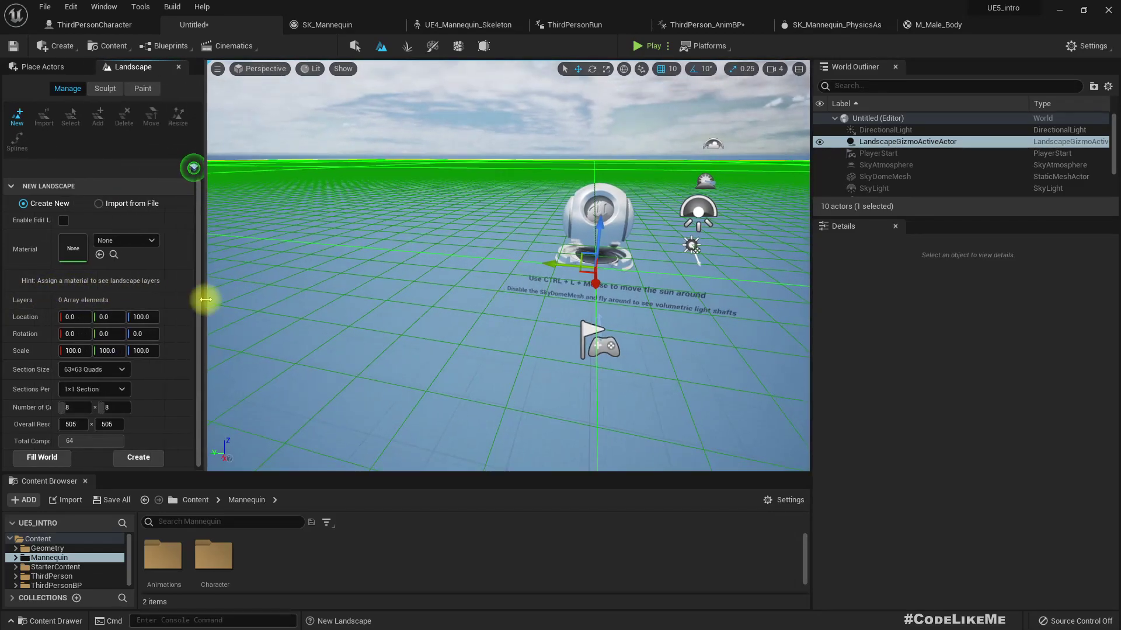
pyautogui.click(139, 458)
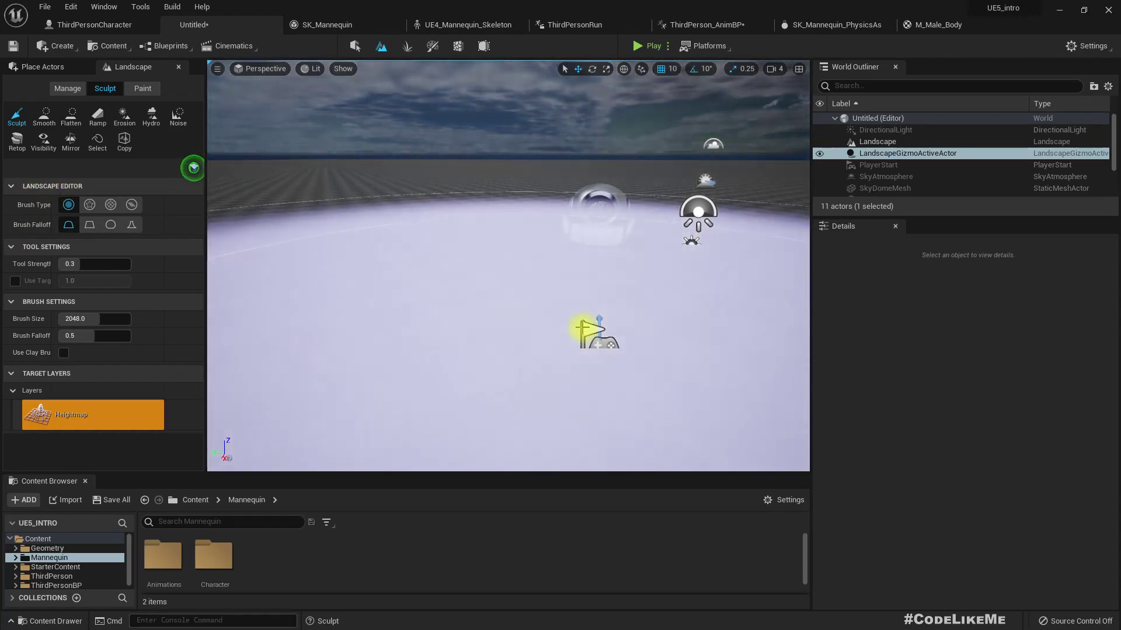
# Look over the landscape Sculpt tools and the Place Actors shapes, and return to Select mode.
pyautogui.moveTo(576, 319); pyautogui.dragTo(576, 318)
pyautogui.click(42, 66)
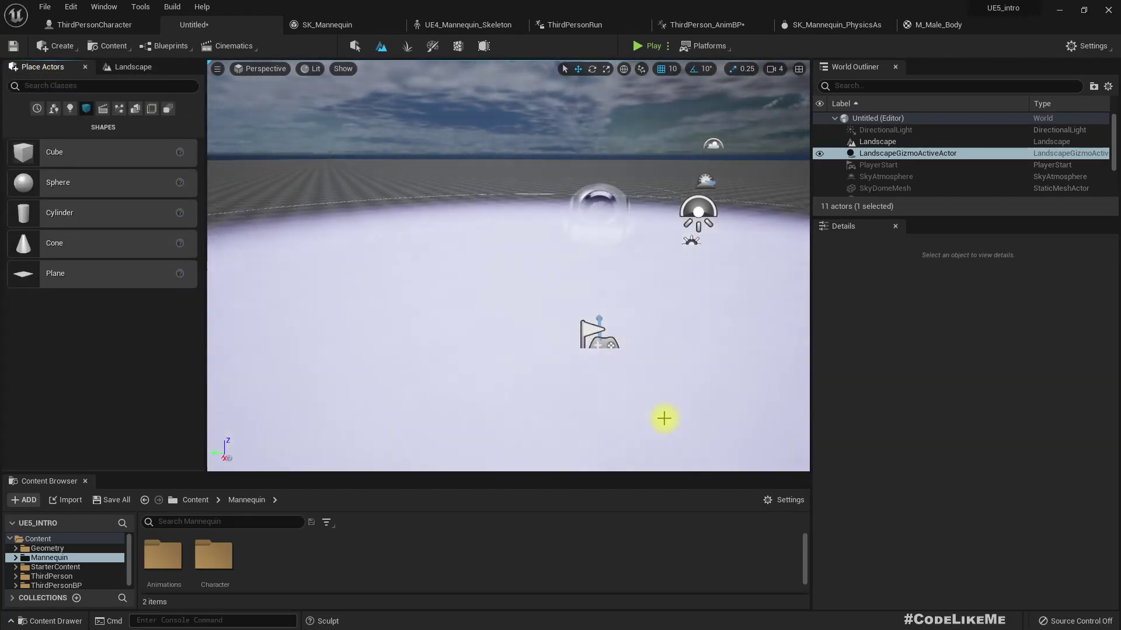
pyautogui.click(125, 67)
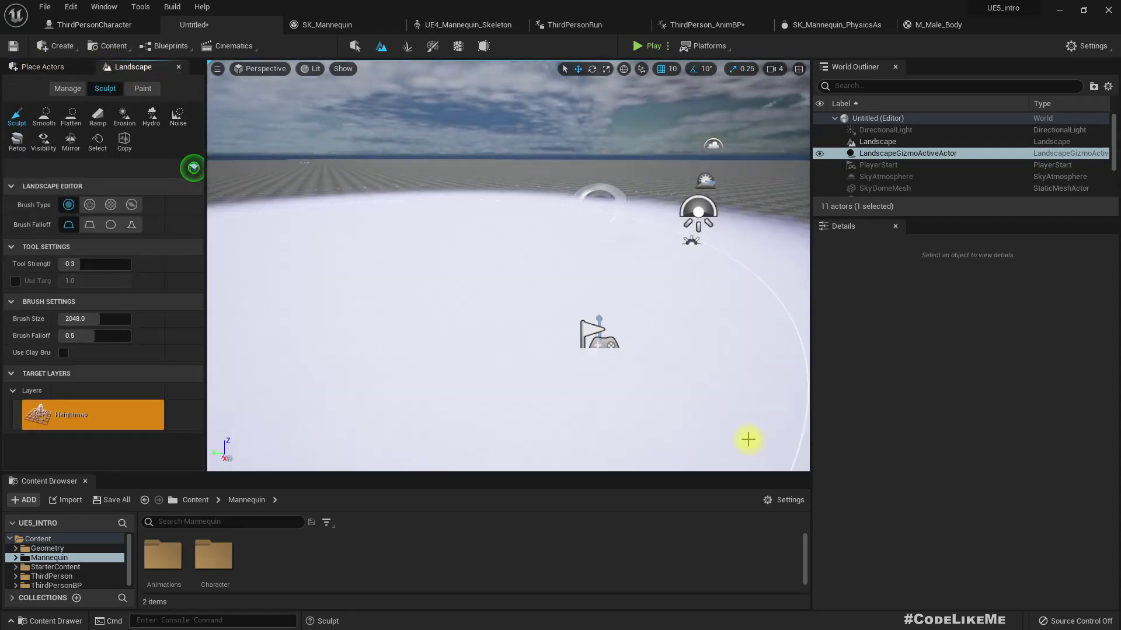
pyautogui.click(42, 67)
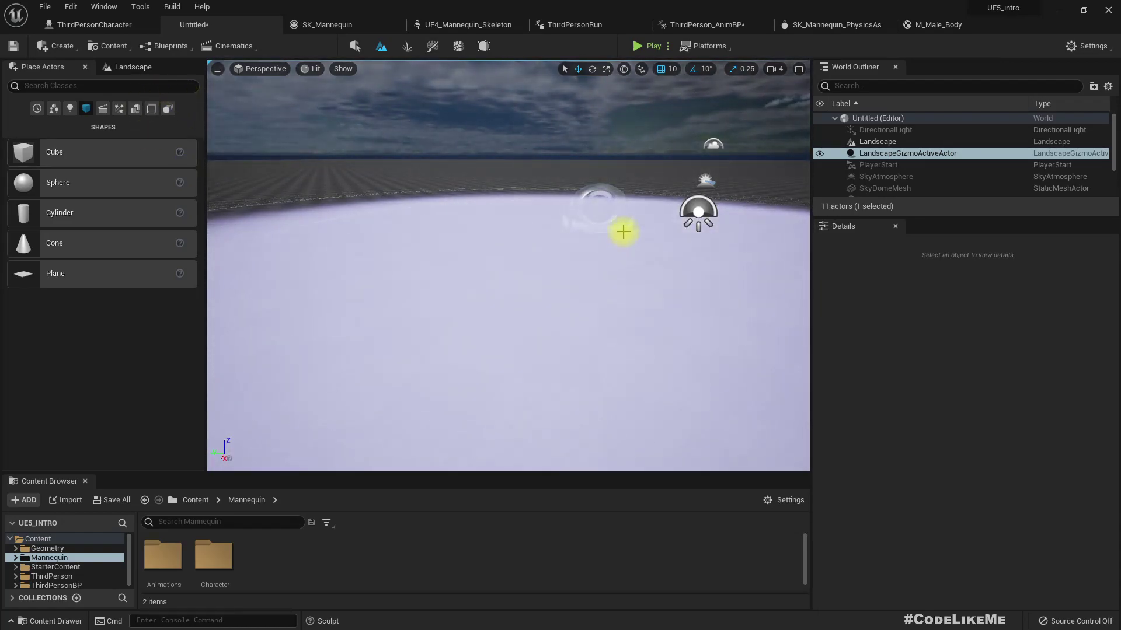
pyautogui.moveTo(623, 233)
pyautogui.mouseDown(button='right')
pyautogui.moveTo(677, 259)
pyautogui.moveTo(556, 298)
pyautogui.moveTo(616, 275)
pyautogui.moveTo(477, 150)
pyautogui.mouseUp(button='right')
pyautogui.click(355, 46)
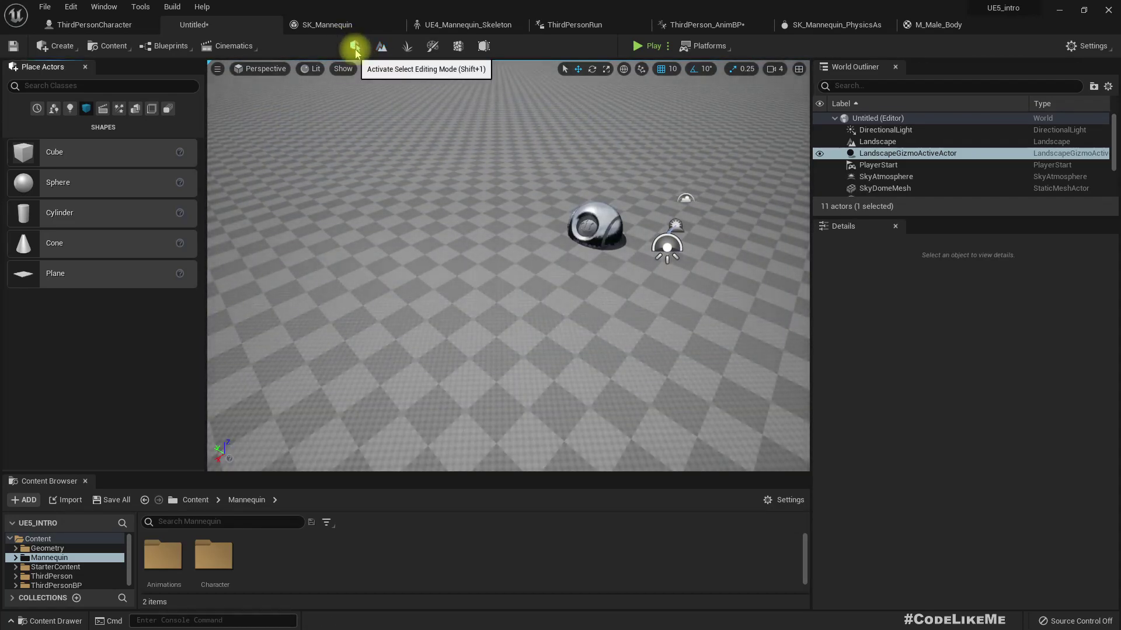
# Raise the SM_MatPreviewMesh_01 preview ball above the landscape to a Z location of about 258.
pyautogui.click(594, 216)
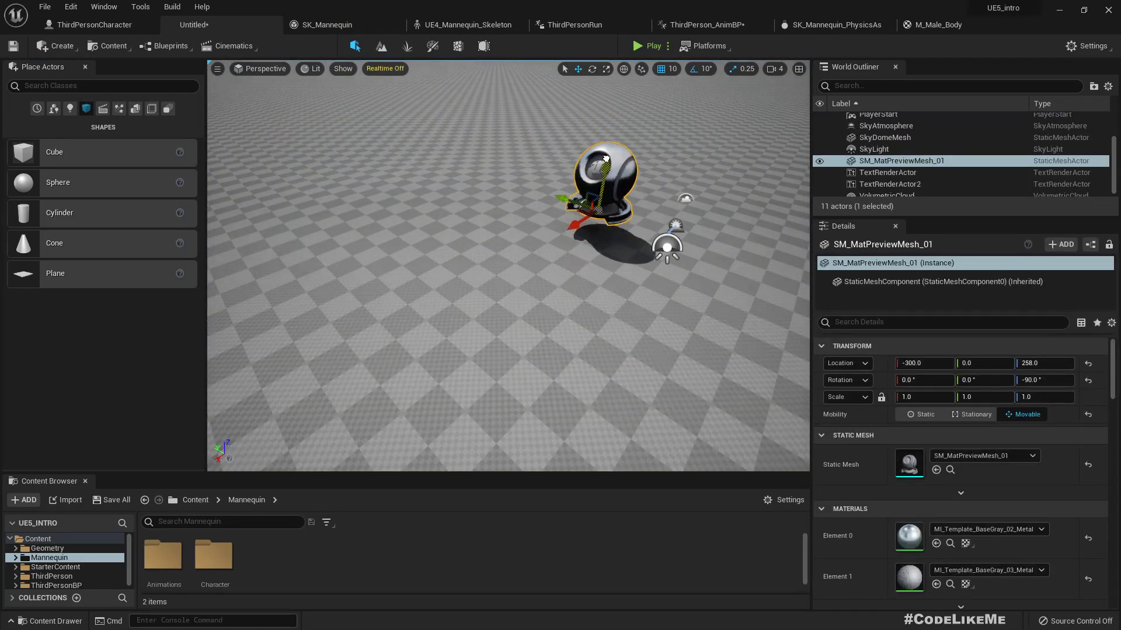
pyautogui.rightClick(601, 258)
pyautogui.moveTo(600, 255); pyautogui.dragTo(618, 213, button='right')
# Select the Landscape, and play the level briefly in the viewport before stopping it.
pyautogui.moveTo(429, 319)
pyautogui.mouseDown(button='right')
pyautogui.moveTo(374, 280)
pyautogui.moveTo(430, 319)
pyautogui.mouseUp(button='right')
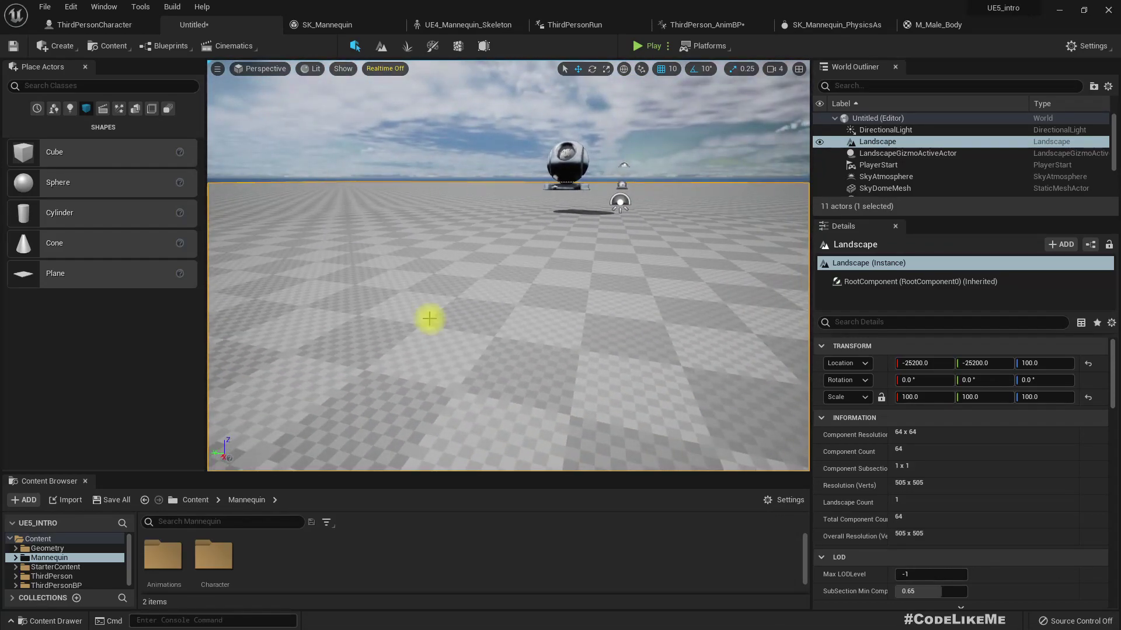
pyautogui.hotkey('alt', 'p')
pyautogui.press('Escape')
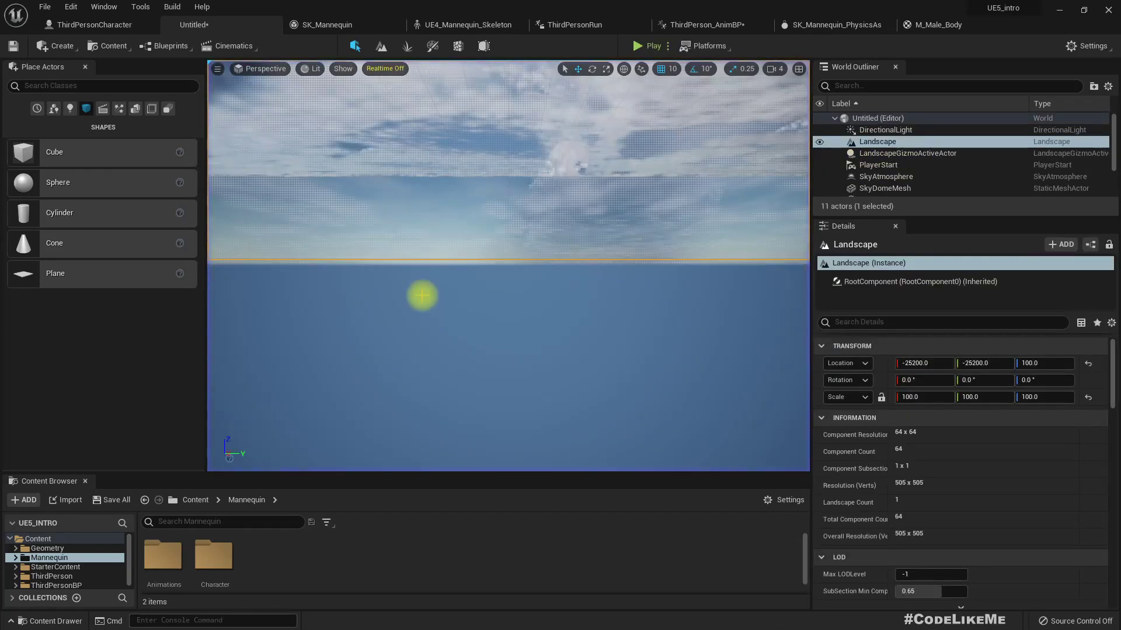
# Raise the PlayerStart above the landscape to a Z location of about 532 and briefly play the level to test it.
pyautogui.rightClick(422, 304)
pyautogui.moveTo(420, 326); pyautogui.dragTo(419, 325, button='right')
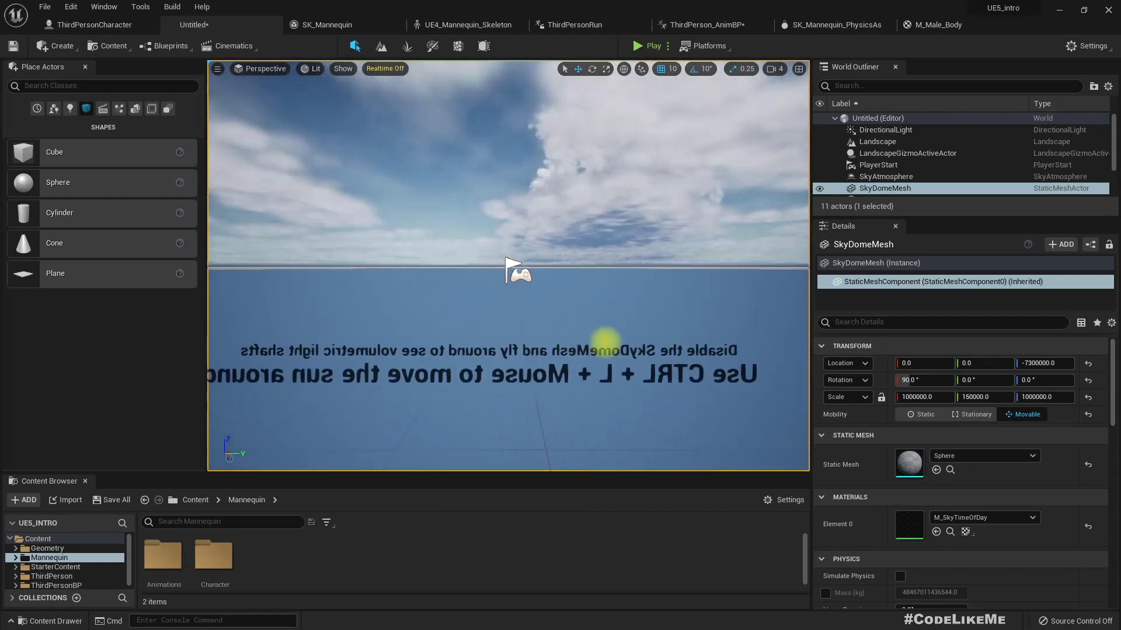
pyautogui.click(521, 276)
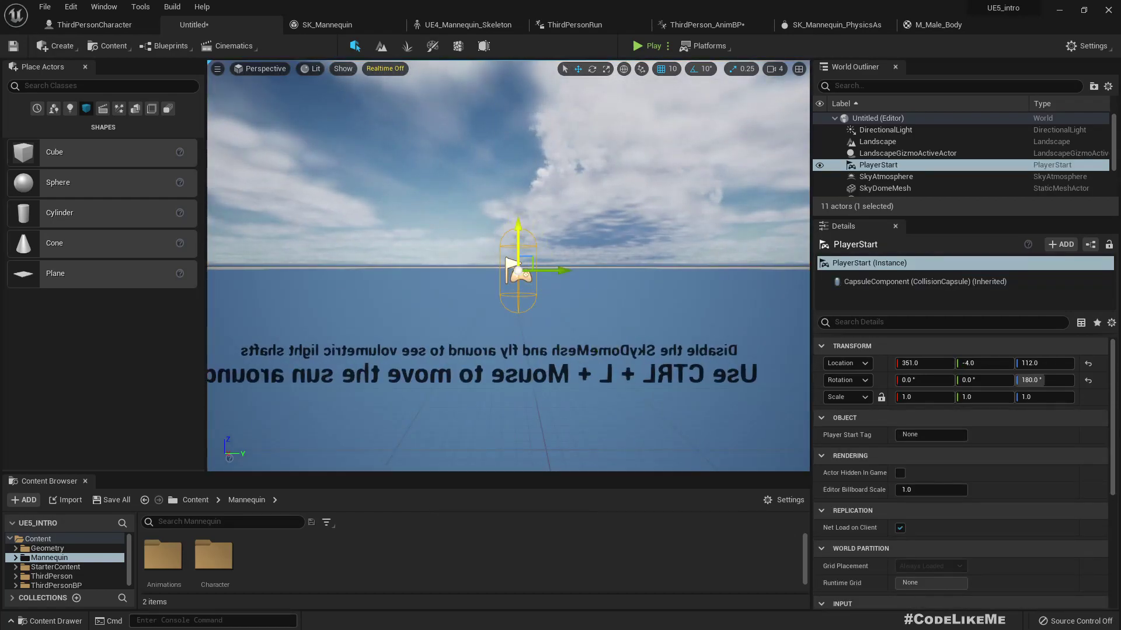
pyautogui.keyDown('shift'); pyautogui.moveTo(517, 227); pyautogui.dragTo(518, 88); pyautogui.keyUp('shift')
pyautogui.moveTo(563, 338)
pyautogui.mouseDown(button='right')
pyautogui.moveTo(526, 373)
pyautogui.moveTo(485, 351)
pyautogui.moveTo(563, 338)
pyautogui.mouseUp(button='right')
pyautogui.scroll(-2, 563, 338)
pyautogui.hotkey('alt', 'p')
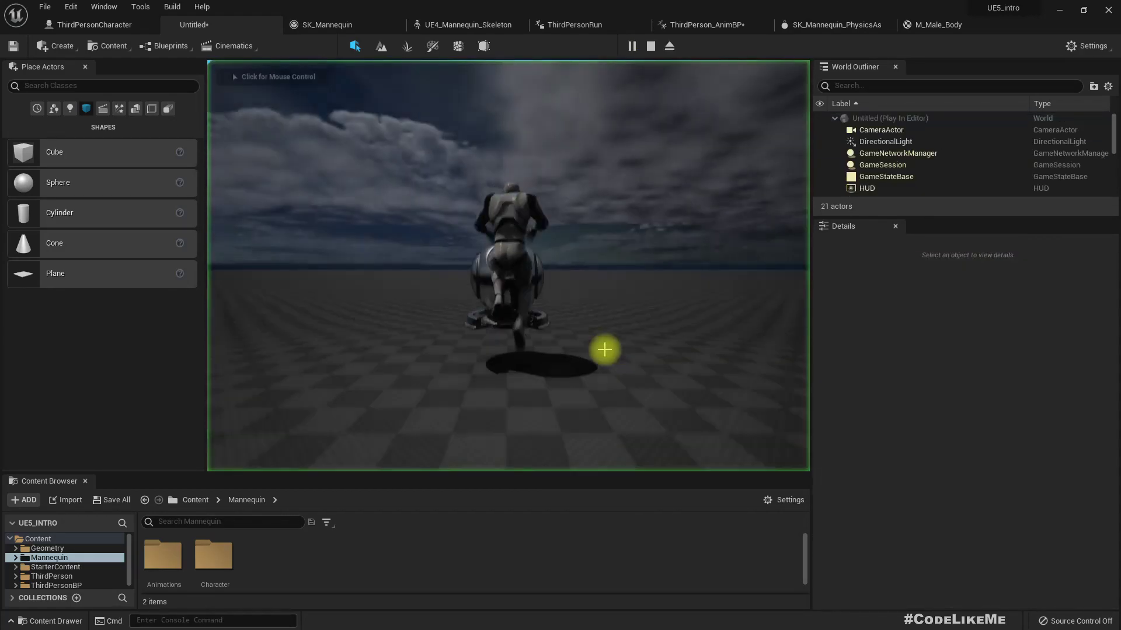
pyautogui.press('Escape')
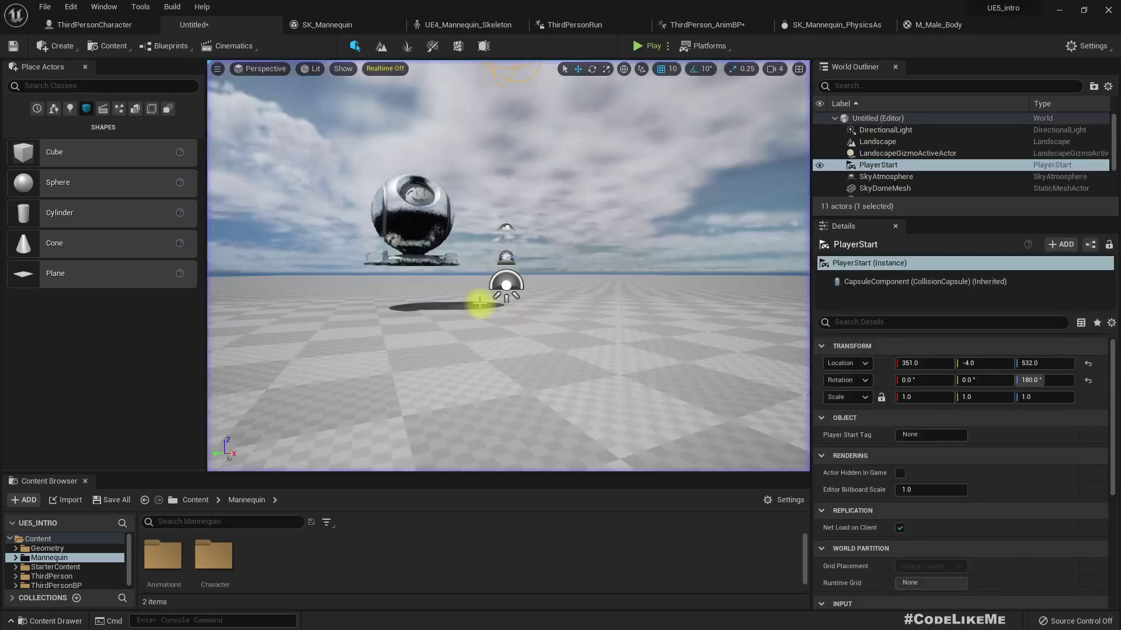
# Lower the SM_MatPreviewMesh_01 preview ball toward the landscape to a Z location of about 148.
pyautogui.click(422, 210)
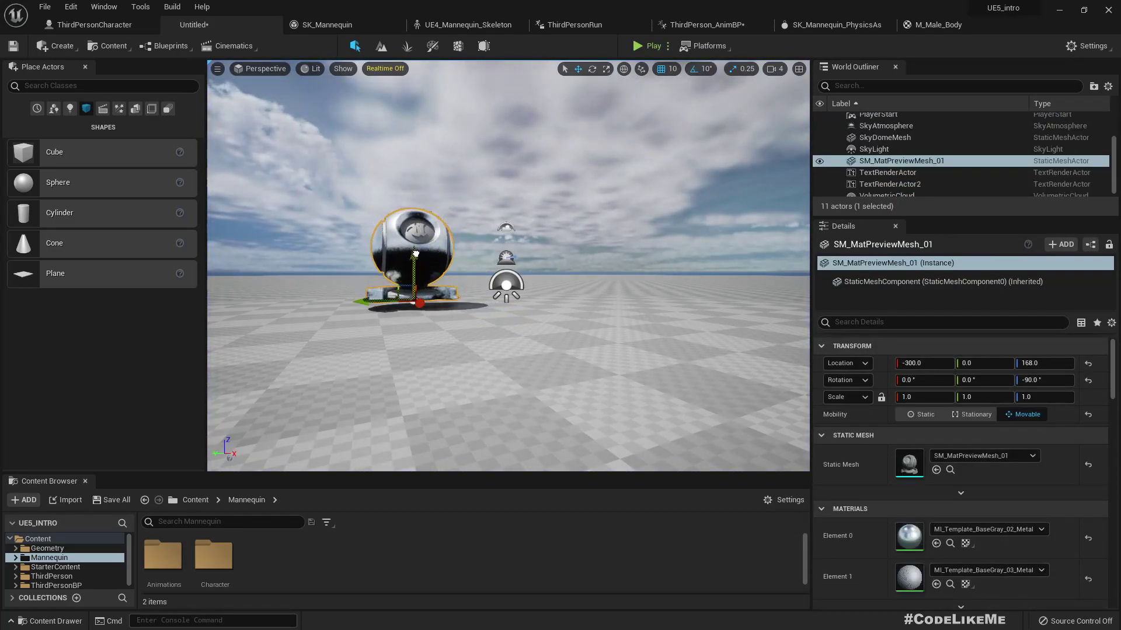
pyautogui.moveTo(506, 285)
pyautogui.mouseDown(button='right')
pyautogui.moveTo(411, 309)
pyautogui.moveTo(501, 285)
pyautogui.mouseUp(button='right')
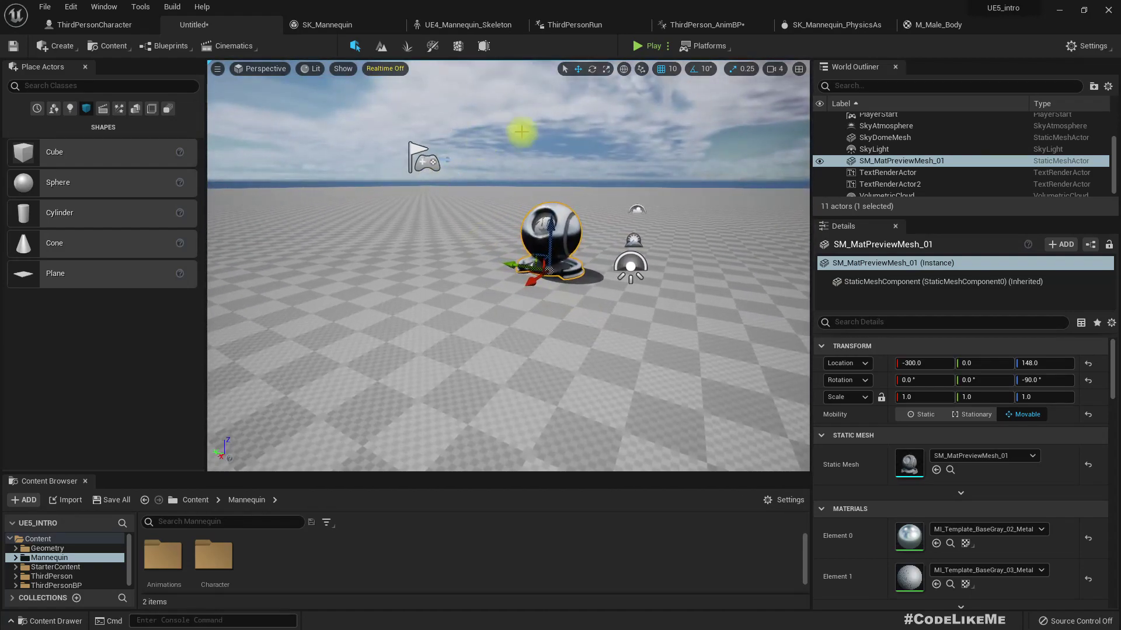
# Switch to Landscape mode with the Sculpt tool active on the landscape's heightmap.
pyautogui.click(378, 46)
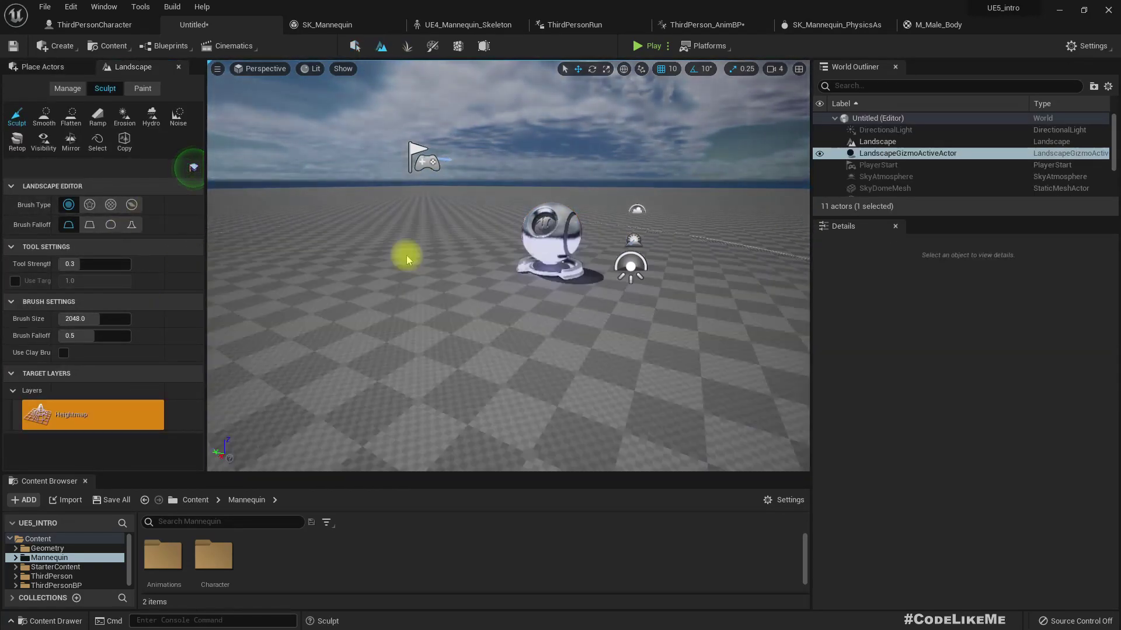
pyautogui.click(407, 256)
pyautogui.scroll(-2, 425, 223)
pyautogui.moveTo(425, 222); pyautogui.dragTo(417, 186, button='middle')
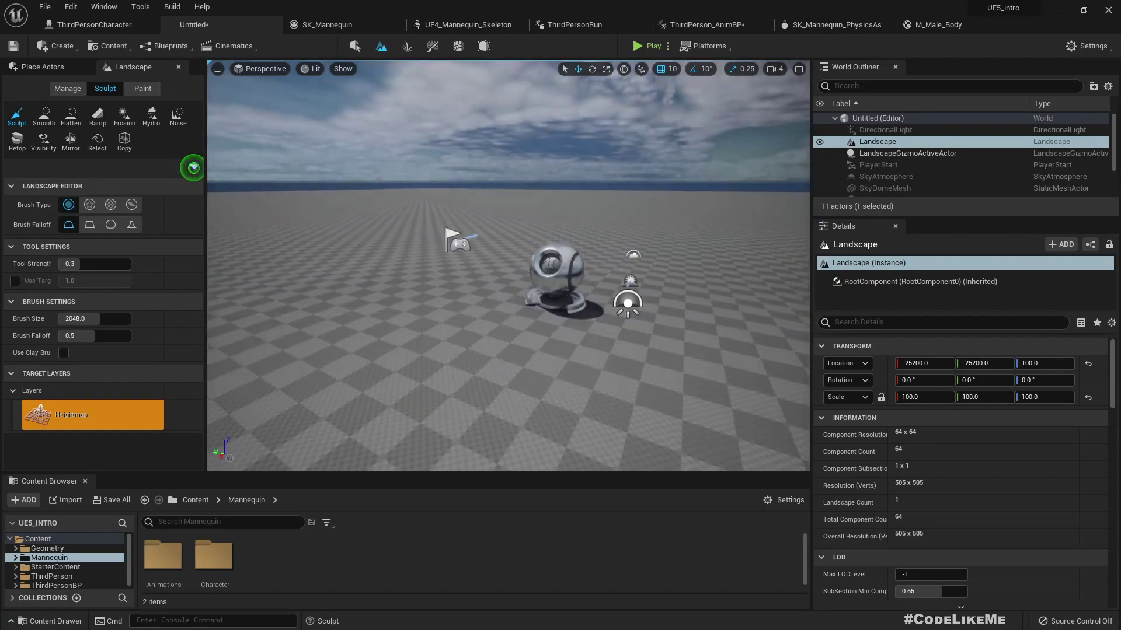
# Try sculpting a hill around the preview ball with a 2048 brush, and undo the last sculpt stroke.
pyautogui.moveTo(454, 229); pyautogui.dragTo(505, 232)
pyautogui.moveTo(505, 232); pyautogui.dragTo(517, 246, button='right')
pyautogui.press('s')
pyautogui.moveTo(449, 263); pyautogui.dragTo(450, 270, button='right')
pyautogui.moveTo(450, 269); pyautogui.dragTo(510, 237)
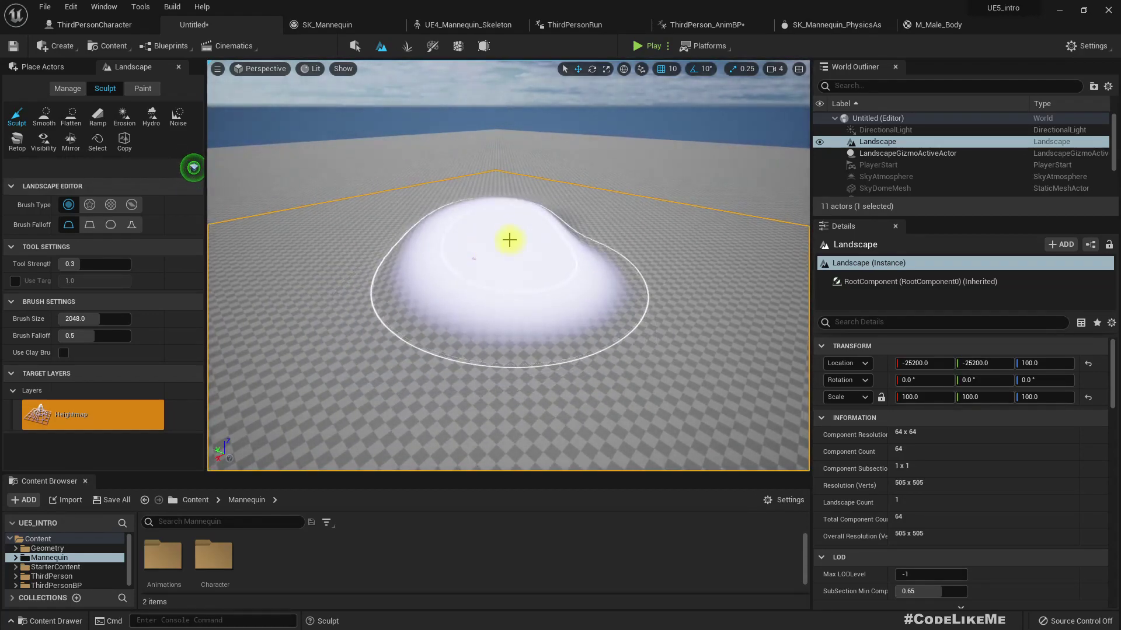
pyautogui.hotkey('ctrl', 'z')
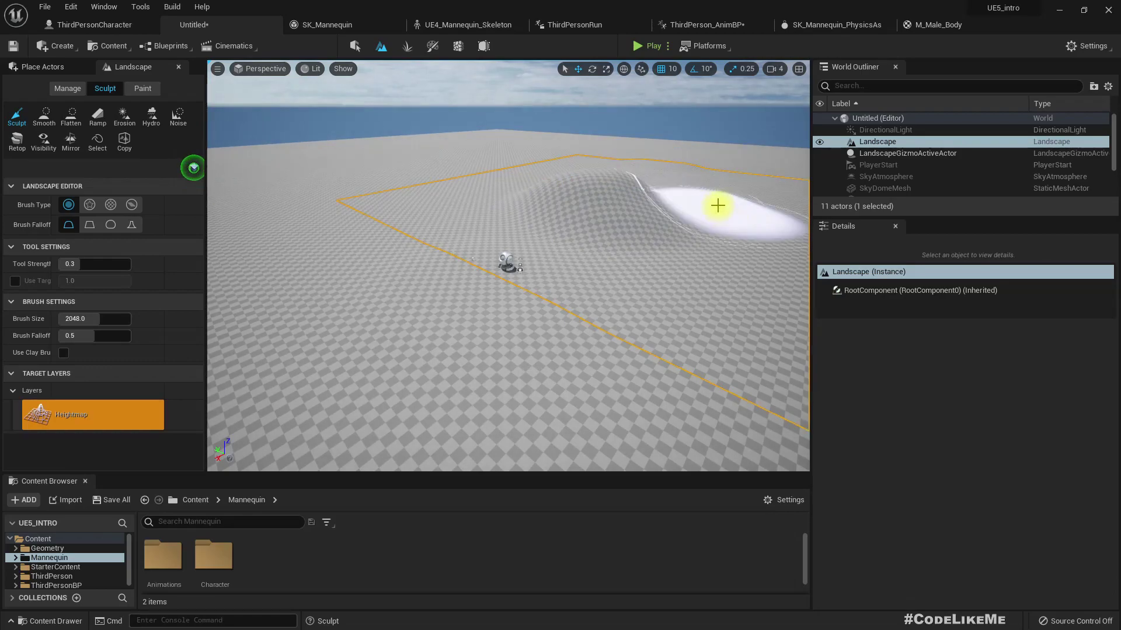
# Sculpt several hills around the preview ball, leaving its ground flat, with brush size 2048 and tool strength 0.3.
pyautogui.moveTo(706, 194); pyautogui.dragTo(707, 209, button='right')
pyautogui.moveTo(547, 207); pyautogui.dragTo(597, 199)
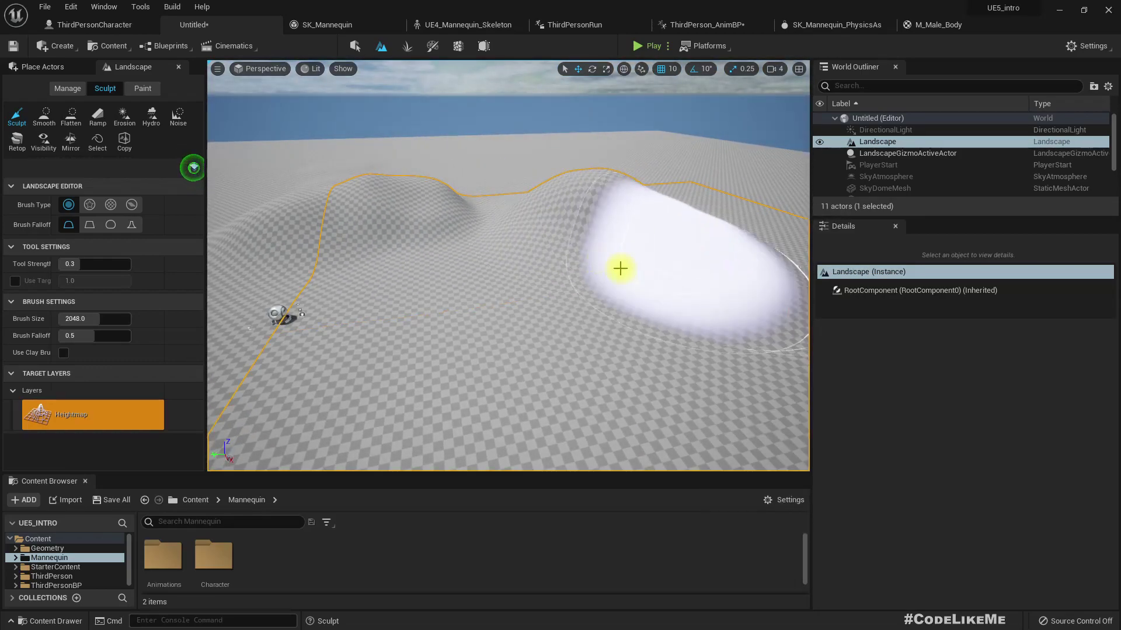
pyautogui.moveTo(642, 327); pyautogui.dragTo(568, 198, button='right')
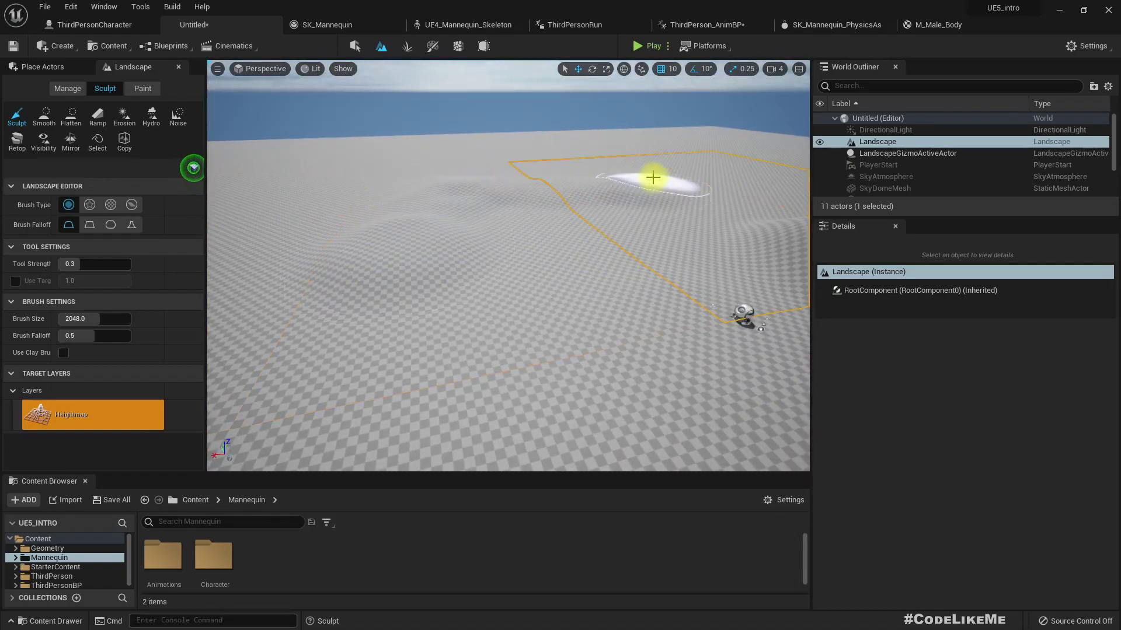
pyautogui.moveTo(388, 222)
pyautogui.mouseDown()
pyautogui.moveTo(402, 450)
pyautogui.moveTo(345, 238)
pyautogui.moveTo(535, 181)
pyautogui.mouseUp()
pyautogui.press('a')
pyautogui.moveTo(535, 181)
pyautogui.mouseDown(button='right')
pyautogui.moveTo(448, 194)
pyautogui.moveTo(693, 209)
pyautogui.mouseUp(button='right')
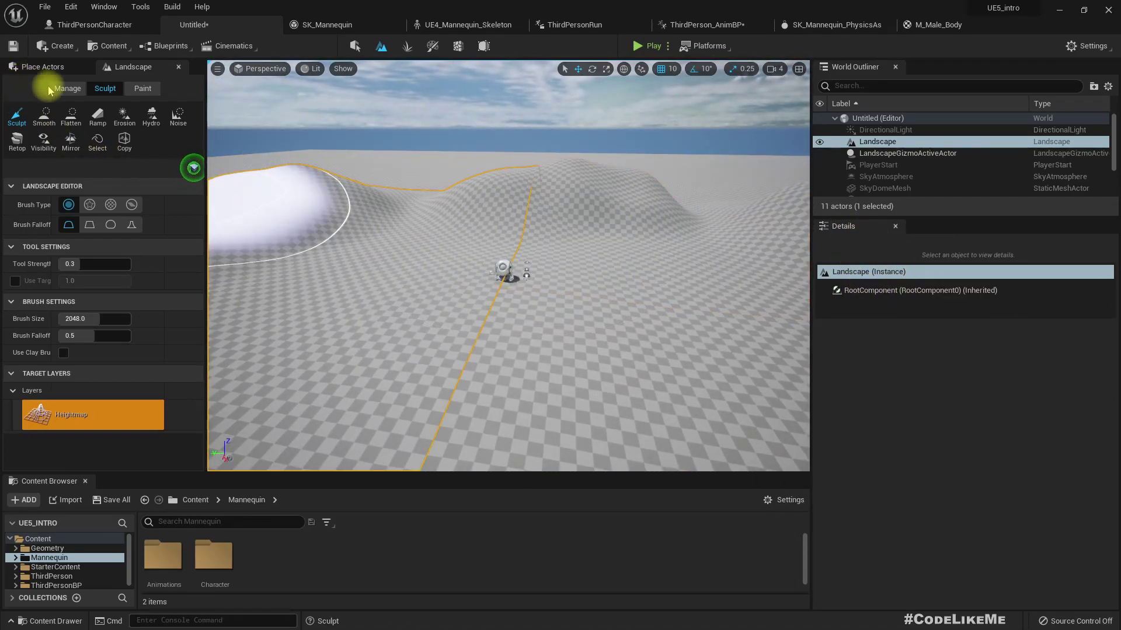
# Return to Select mode, bring up the Landscape Material property, and open the StarterContent Materials folder.
pyautogui.click(354, 47)
pyautogui.scroll(-10, 957, 392)
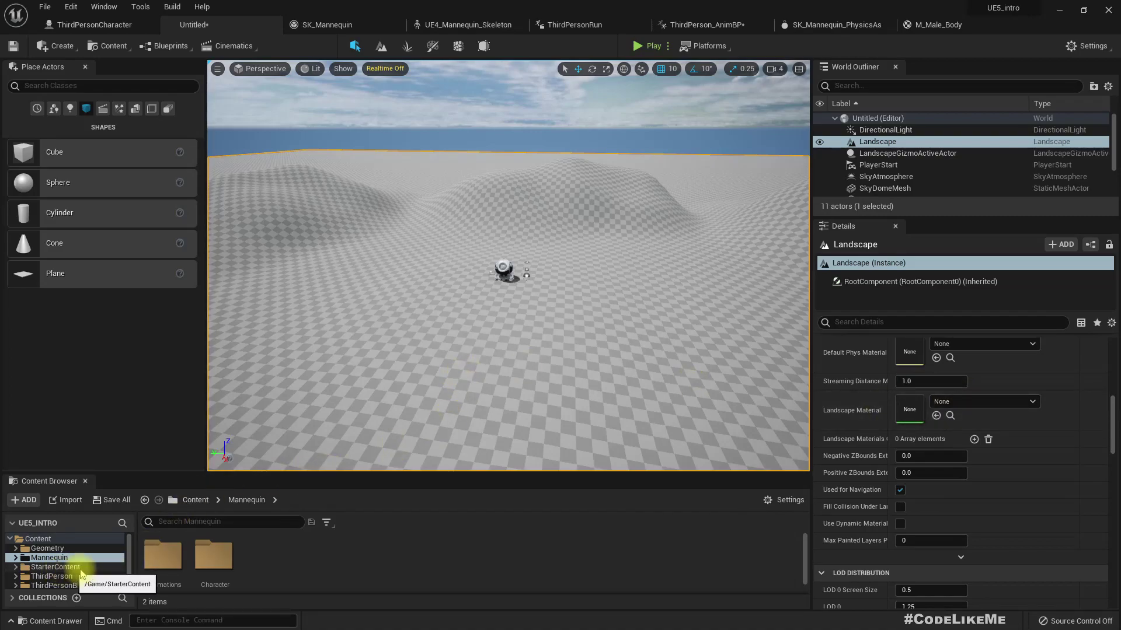
pyautogui.click(52, 568)
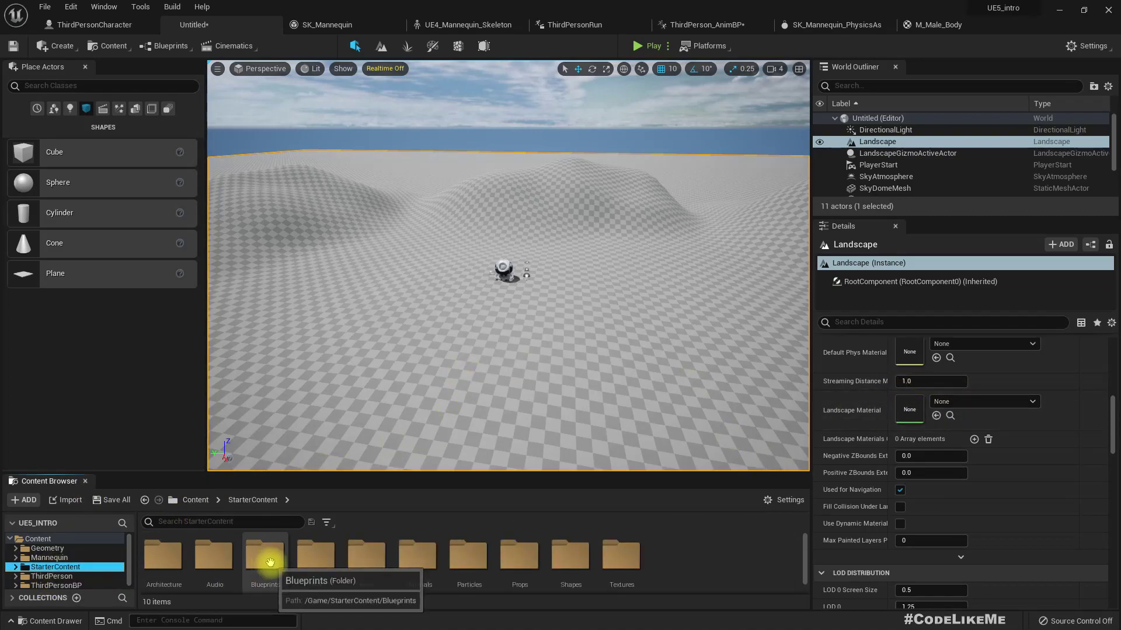
pyautogui.scroll(-1, 325, 587)
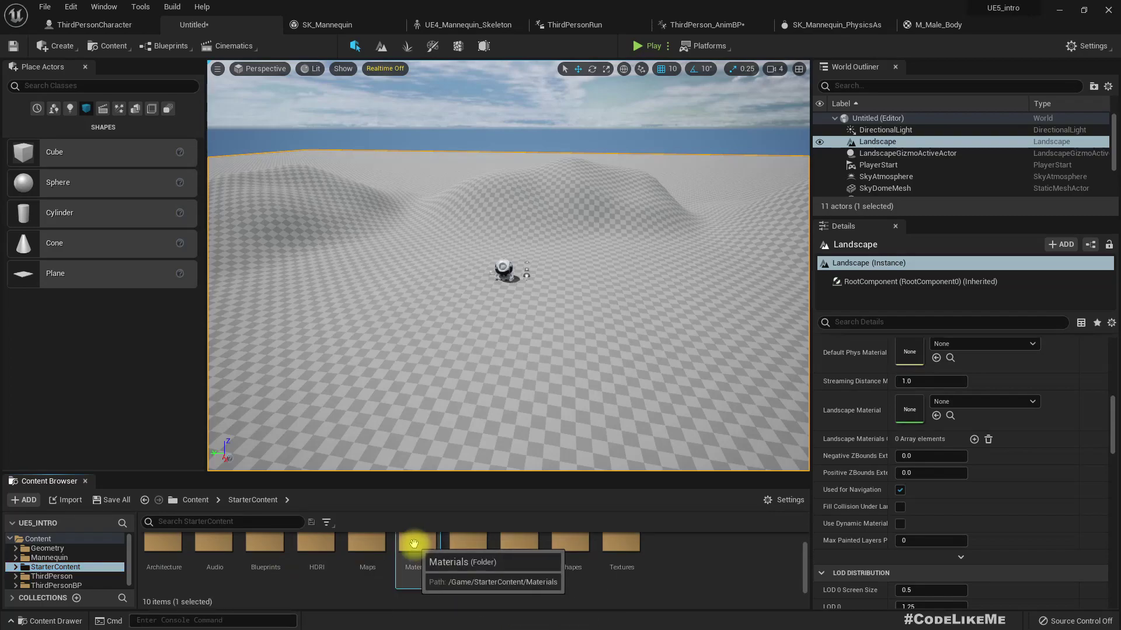
pyautogui.doubleClick(416, 546)
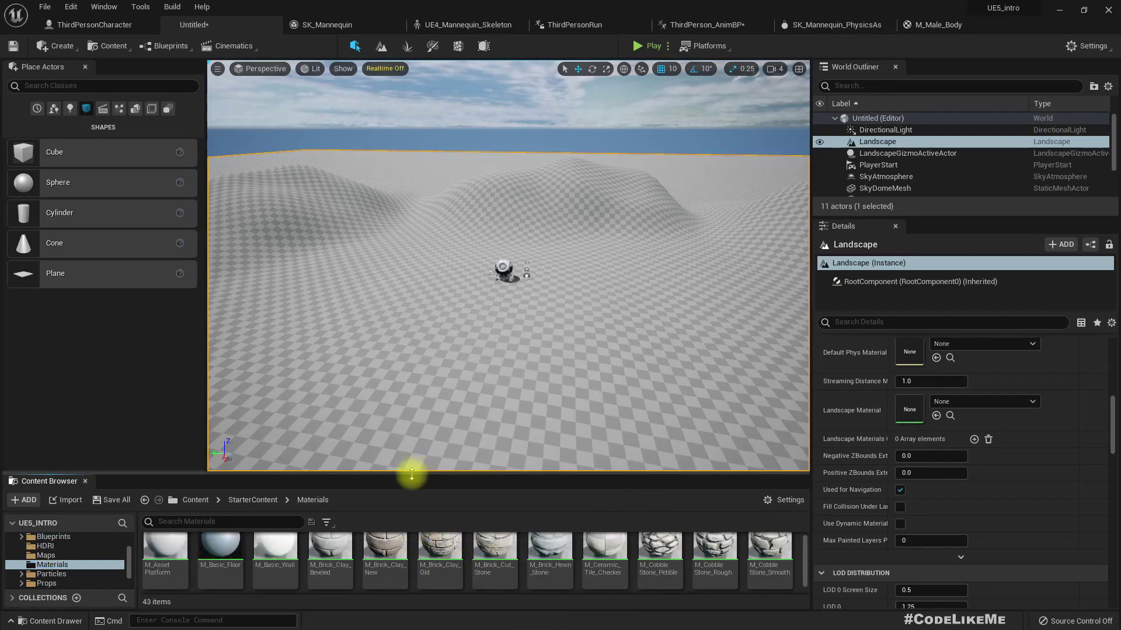
# Enlarge the Content Browser and assign M_Ground_Grass as the Landscape Material.
pyautogui.moveTo(411, 479); pyautogui.dragTo(390, 491)
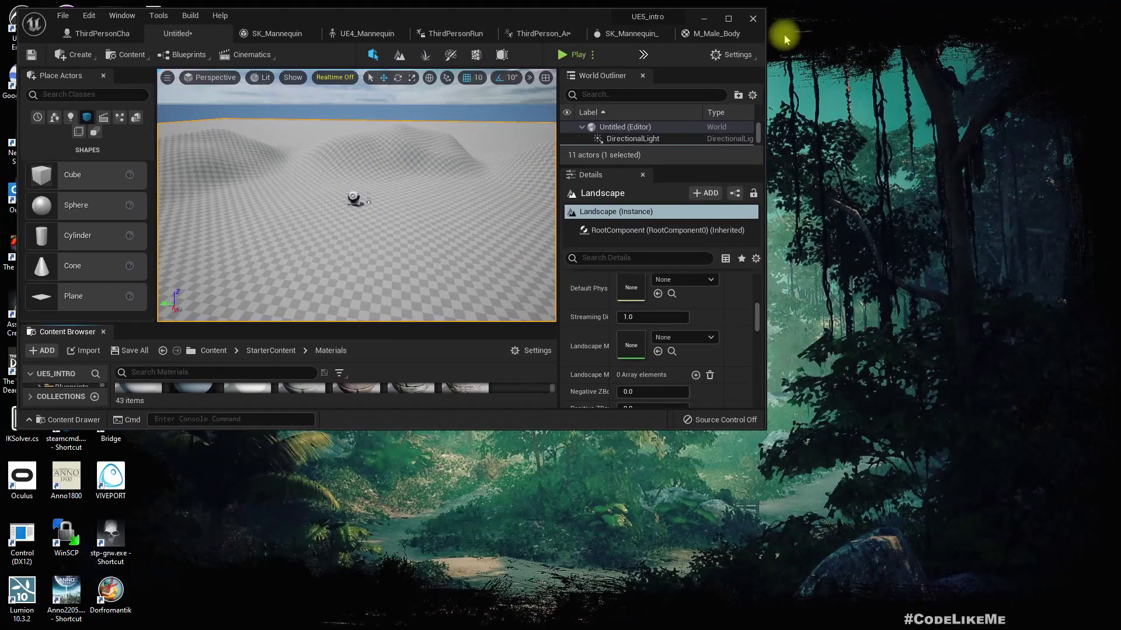
pyautogui.click(727, 20)
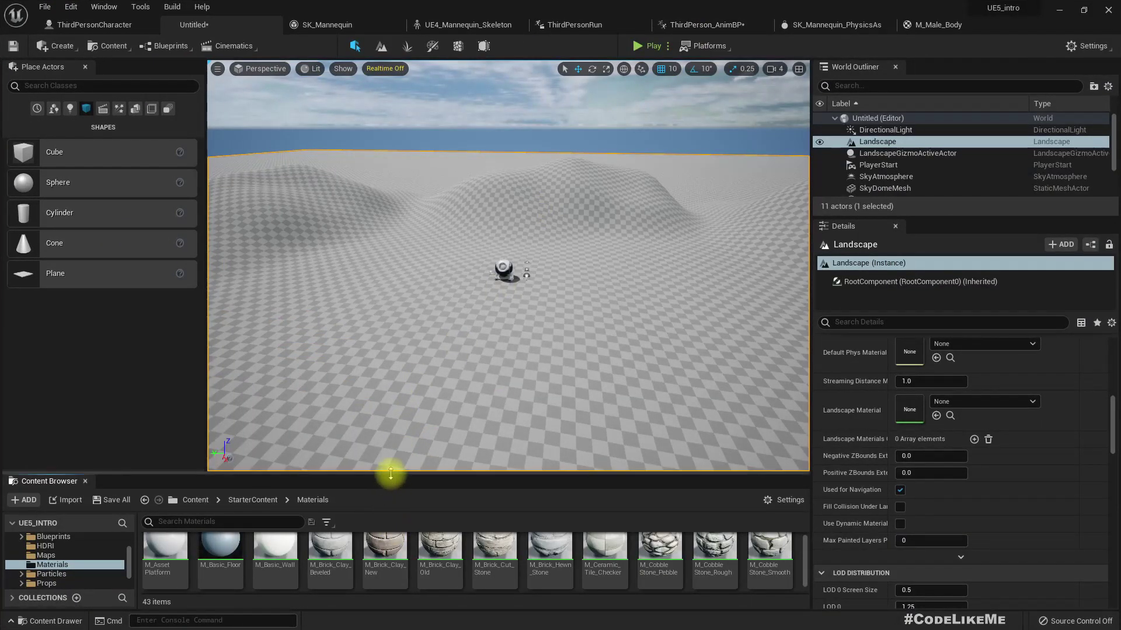
pyautogui.moveTo(389, 474); pyautogui.dragTo(391, 348)
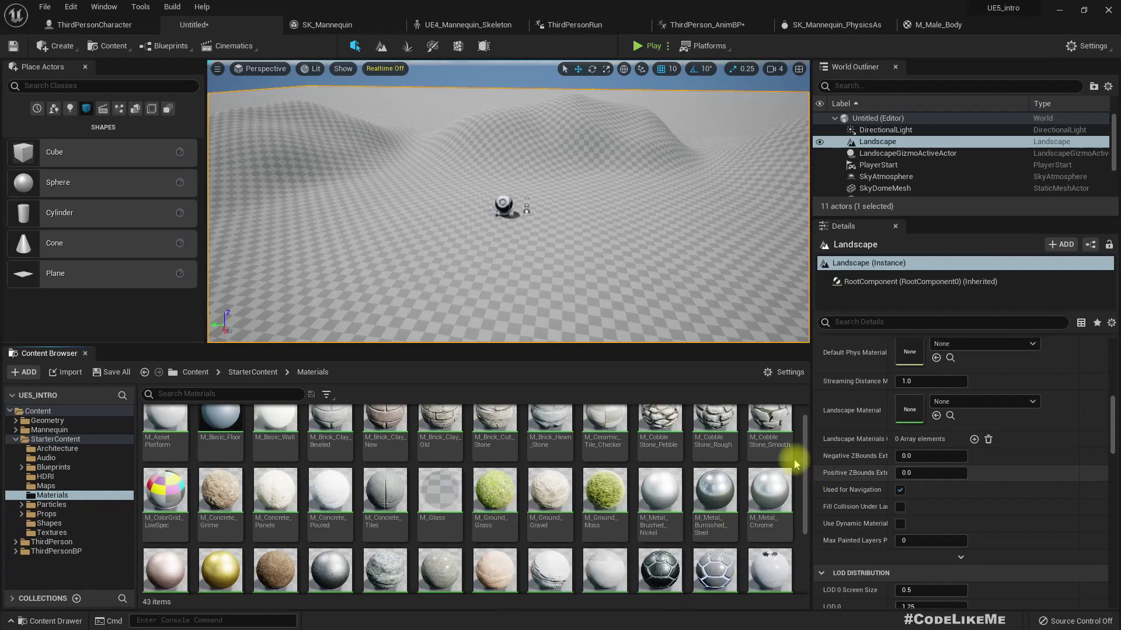
pyautogui.moveTo(493, 497); pyautogui.dragTo(909, 410)
# View the grass-covered landscape in a fullscreen viewport and play the level, running the character around before stopping.
pyautogui.moveTo(605, 226); pyautogui.dragTo(600, 155, button='right')
pyautogui.press('w')
pyautogui.press('F11')
pyautogui.moveTo(610, 257); pyautogui.dragTo(613, 296, button='right')
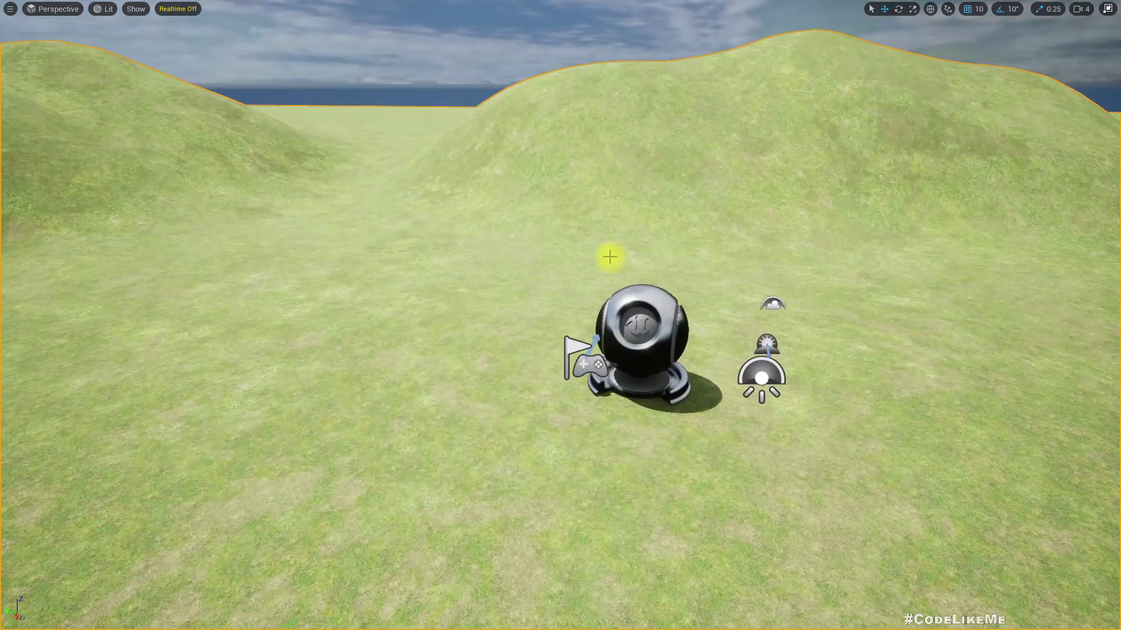
pyautogui.hotkey('alt', 'p')
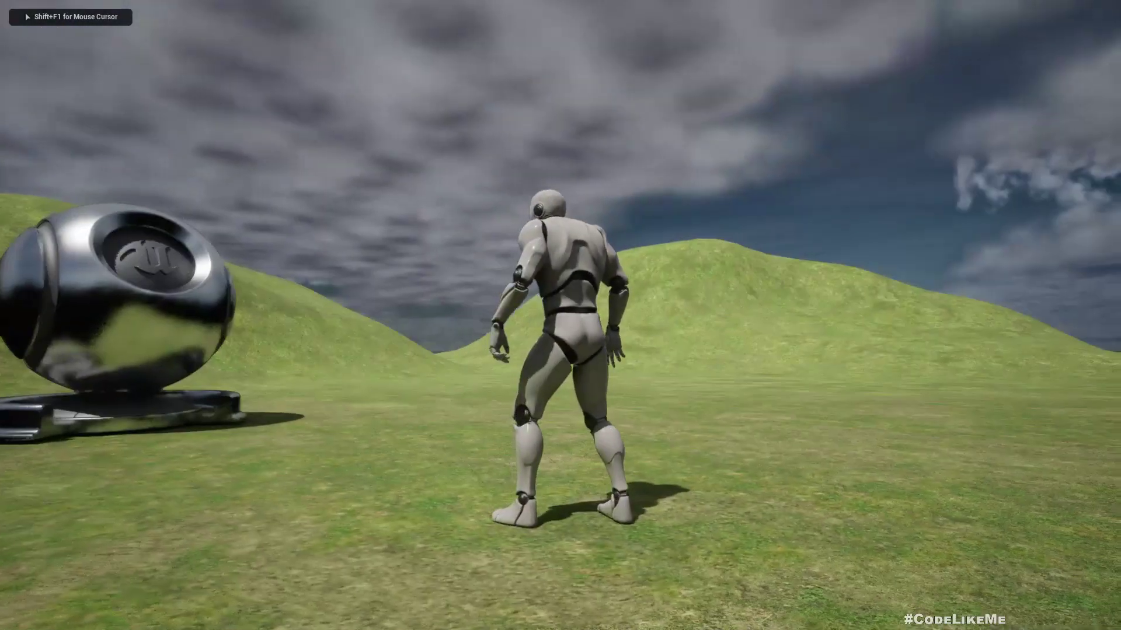
pyautogui.press('w')
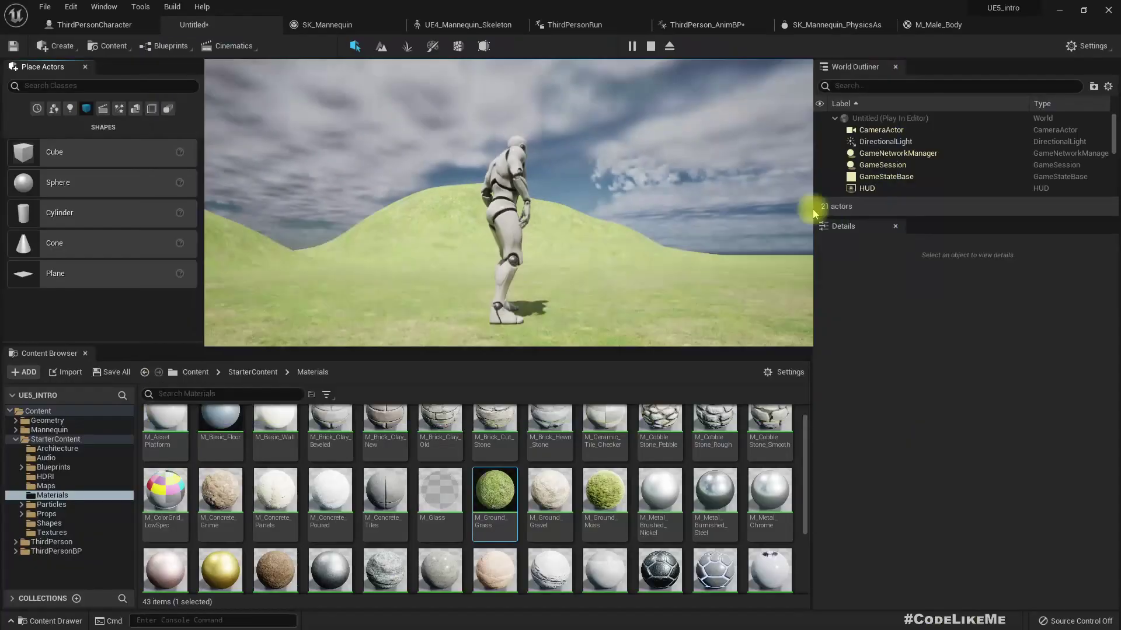
pyautogui.press('Escape')
# Select the SkyAtmosphere actor and look through its planet, atmosphere, Rayleigh and Mie scattering settings.
pyautogui.moveTo(609, 226); pyautogui.dragTo(409, 280, button='right')
pyautogui.press('s')
pyautogui.press('w')
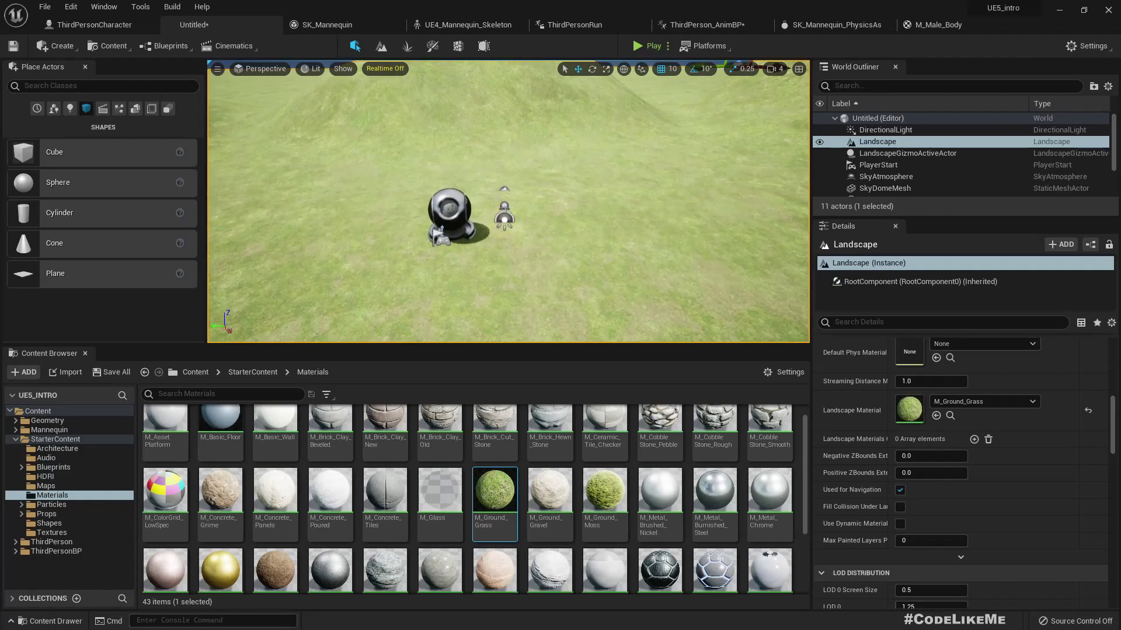
pyautogui.click(500, 220)
pyautogui.moveTo(613, 107); pyautogui.dragTo(613, 86, button='right')
pyautogui.click(878, 177)
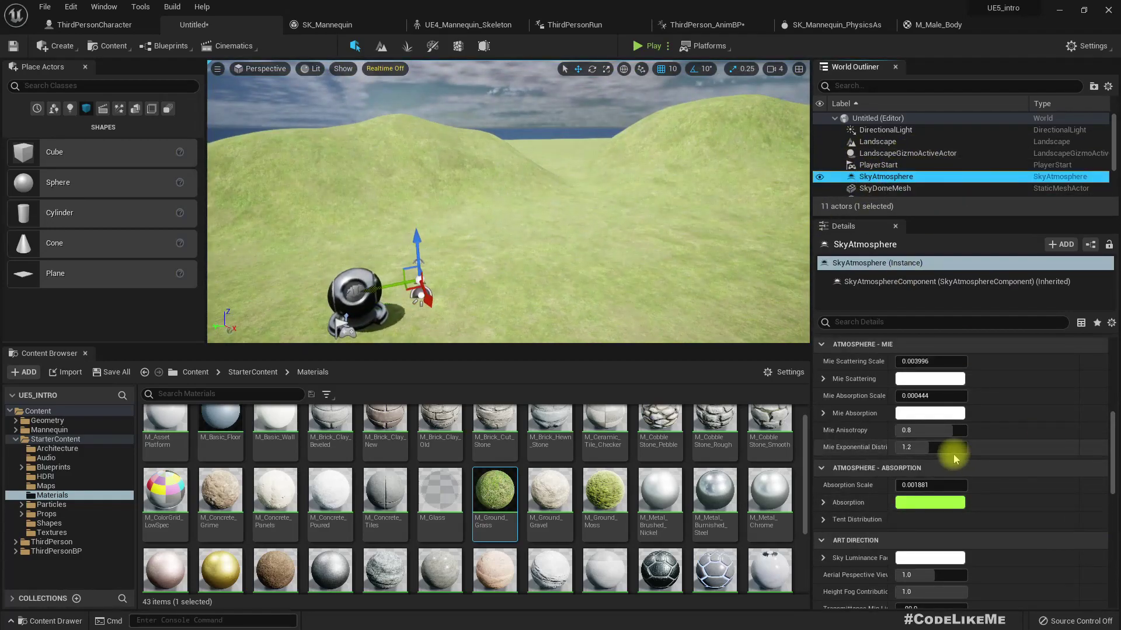
pyautogui.scroll(3, 957, 467)
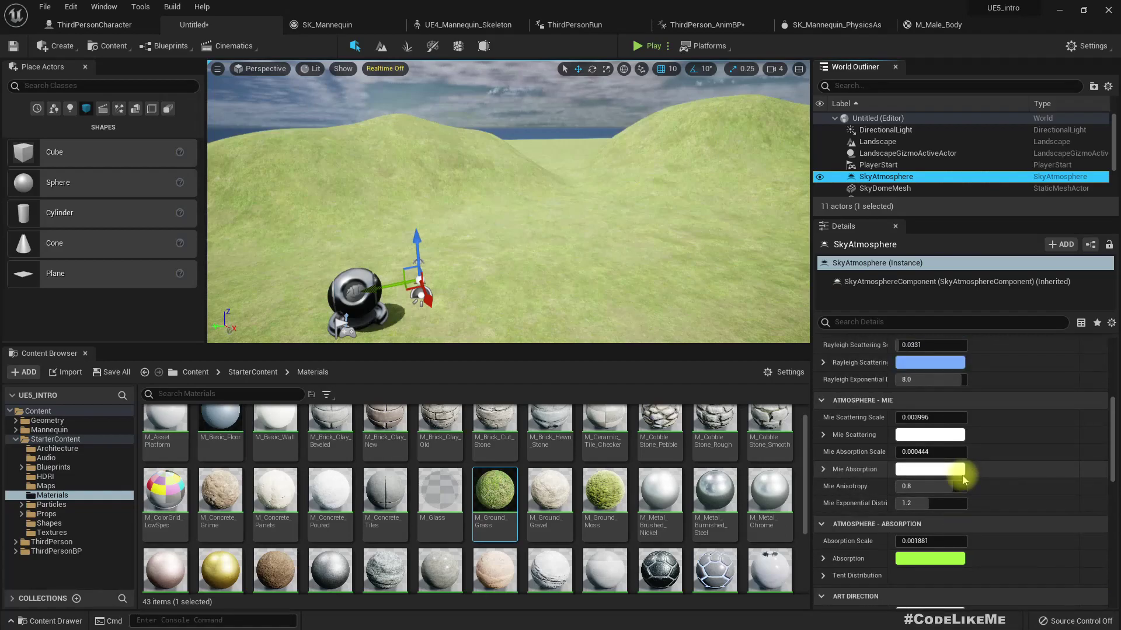
pyautogui.scroll(13, 963, 478)
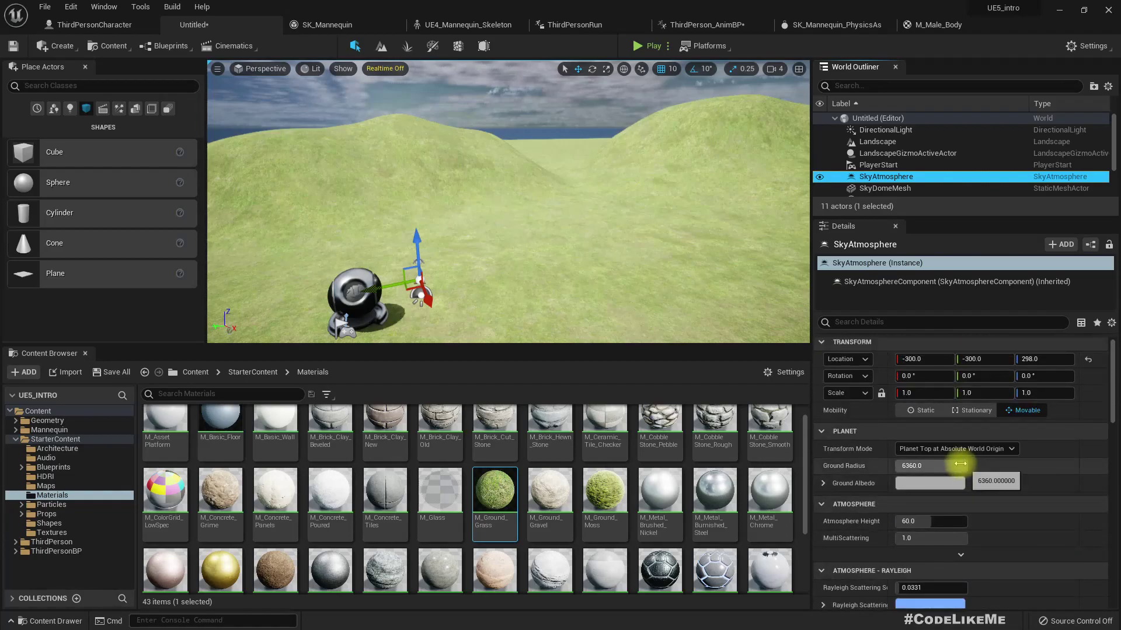
pyautogui.scroll(1, 961, 468)
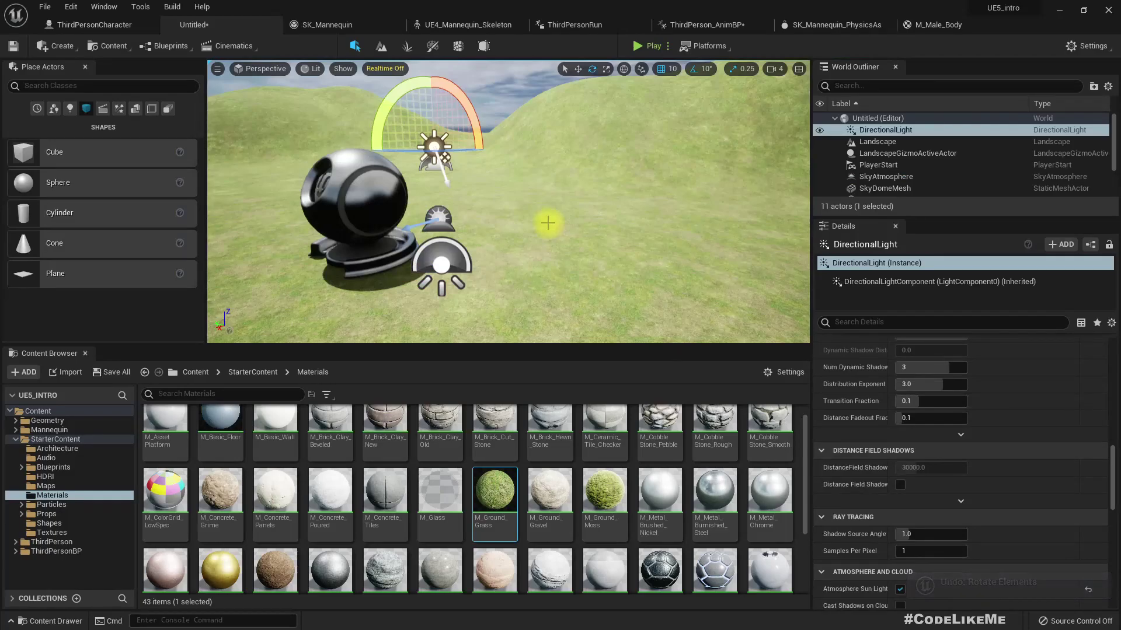
# Rotate the DirectionalLight to move the sun through an orange sunset sky, and leave it at a daylight angle.
pyautogui.moveTo(560, 204); pyautogui.dragTo(583, 187, button='right')
pyautogui.click(880, 142)
pyautogui.click(878, 131)
pyautogui.moveTo(421, 118); pyautogui.dragTo(441, 135)
pyautogui.press('s')
pyautogui.moveTo(410, 185)
pyautogui.mouseDown(button='right')
pyautogui.moveTo(455, 158)
pyautogui.moveTo(385, 167)
pyautogui.moveTo(406, 165)
pyautogui.mouseUp(button='right')
pyautogui.press('w')
pyautogui.moveTo(580, 199); pyautogui.dragTo(580, 198)
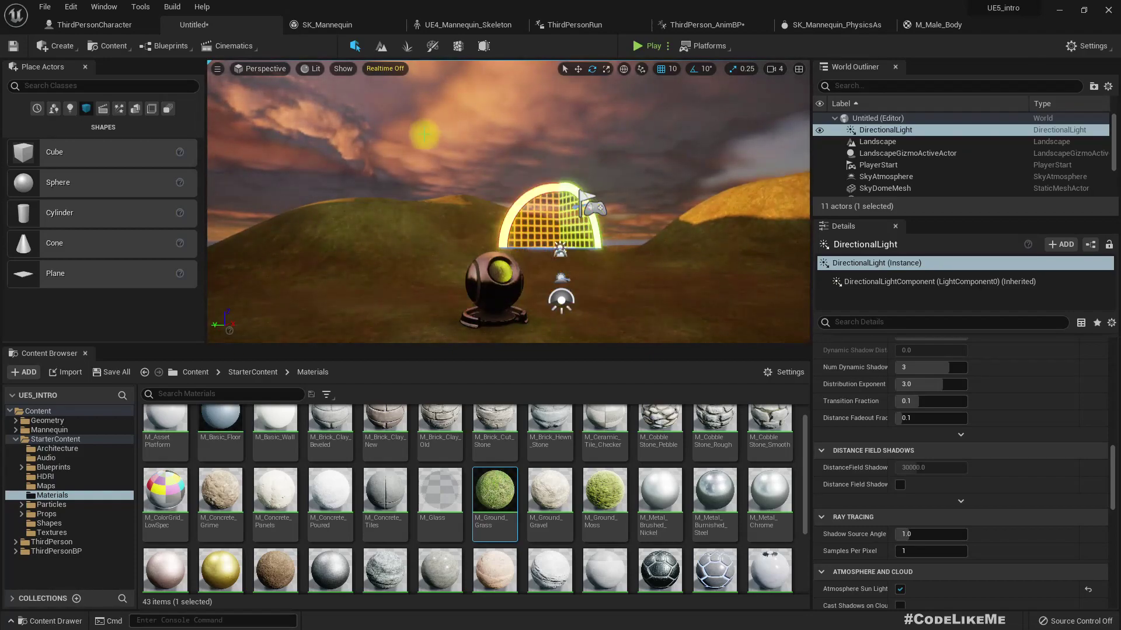
pyautogui.moveTo(422, 147)
pyautogui.mouseDown(button='right')
pyautogui.moveTo(319, 220)
pyautogui.moveTo(519, 128)
pyautogui.moveTo(424, 161)
pyautogui.mouseUp(button='right')
pyautogui.moveTo(428, 202); pyautogui.dragTo(507, 205)
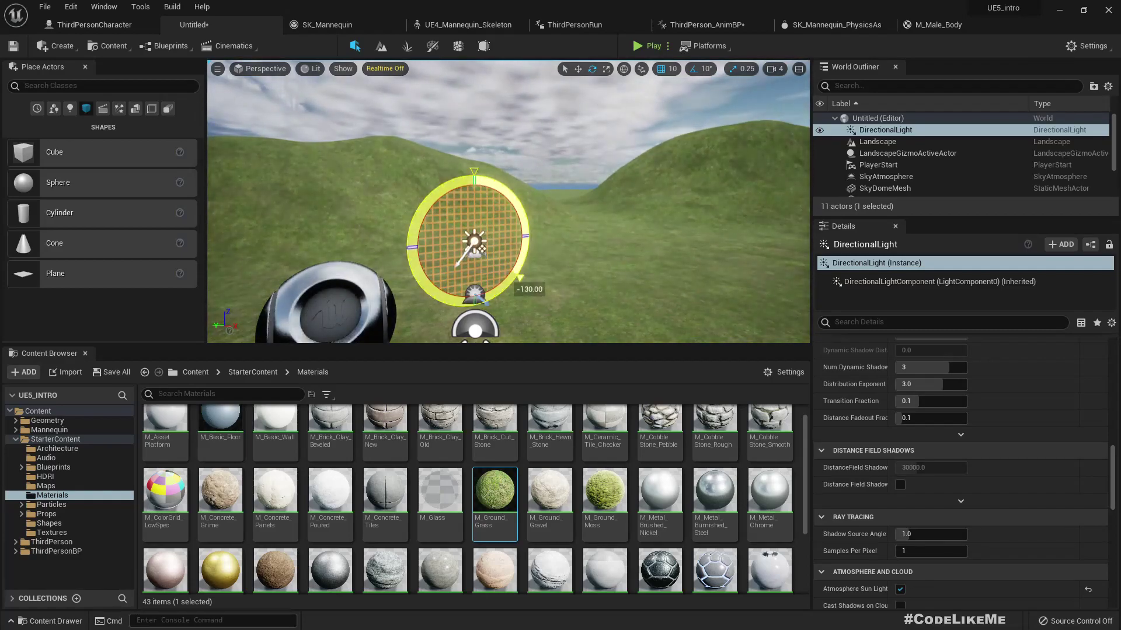
# Look over the relit landscape in a fullscreen viewport and start playing the level with the character moving forward.
pyautogui.moveTo(564, 209); pyautogui.dragTo(423, 208, button='right')
pyautogui.press('F11')
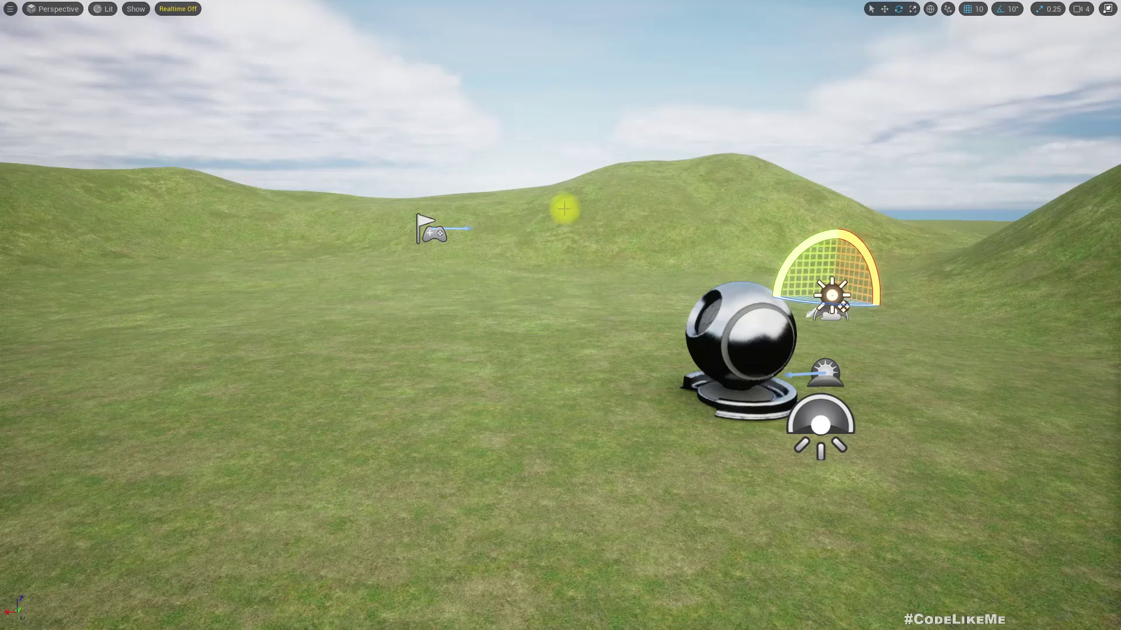
pyautogui.moveTo(429, 332); pyautogui.dragTo(581, 331, button='right')
pyautogui.hotkey('alt', 'p')
pyautogui.press('w')
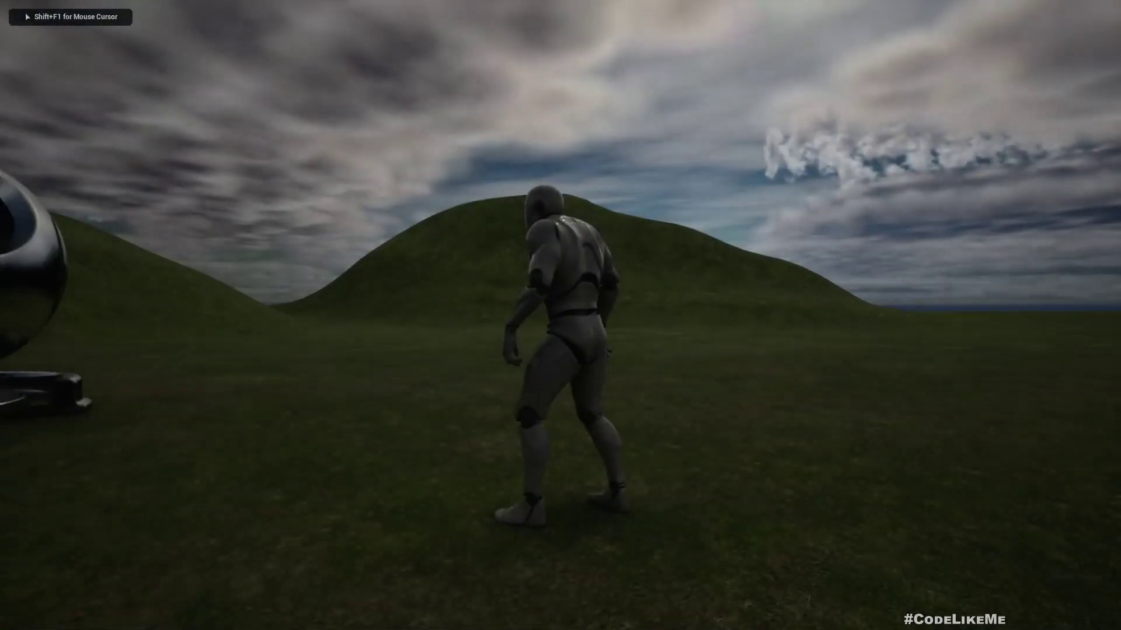
# Display the frame rate with the console command stat fps and run the character across the landscape.
pyautogui.hotkey('shift', 'F1')
pyautogui.press('`')
pyautogui.write('sta')
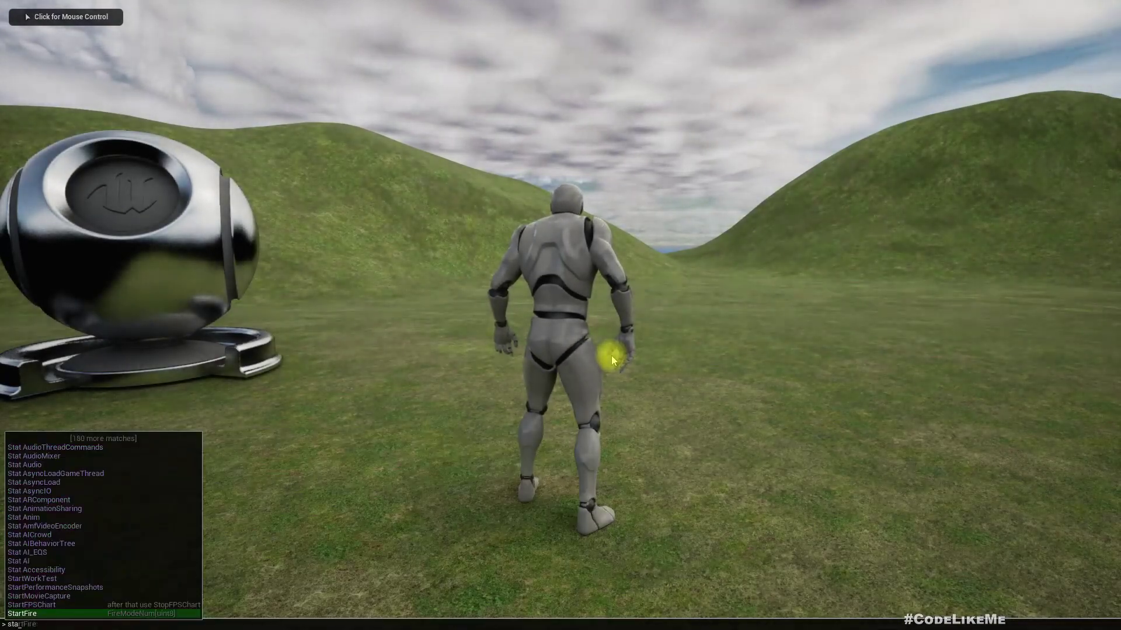
pyautogui.write('t fps')
pyautogui.press('Return')
pyautogui.click(611, 356)
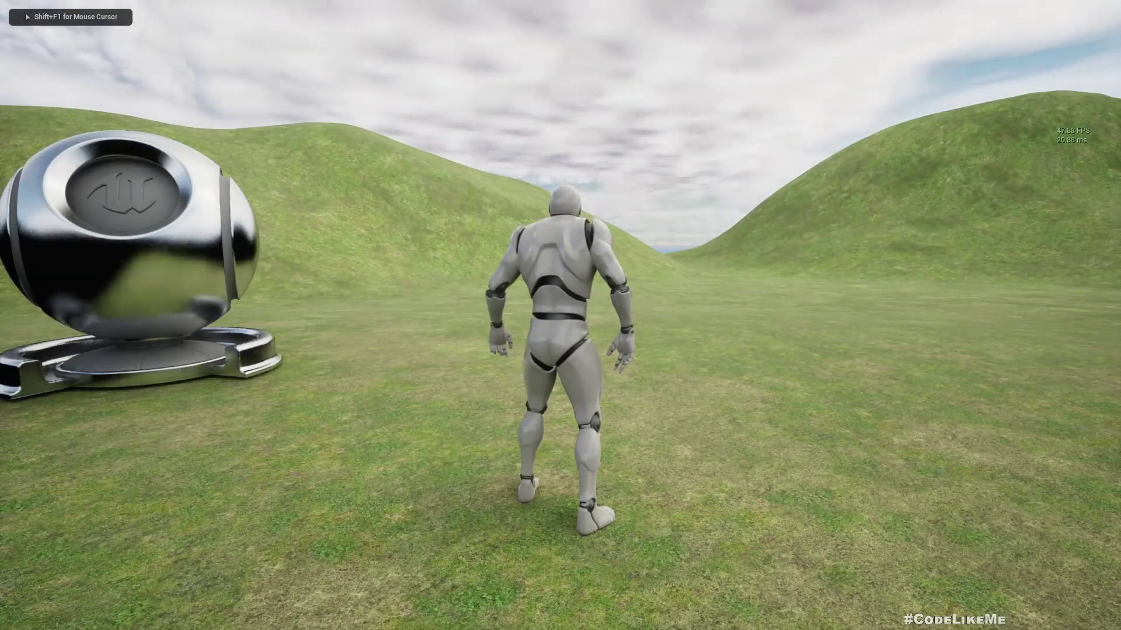
pyautogui.press('w')
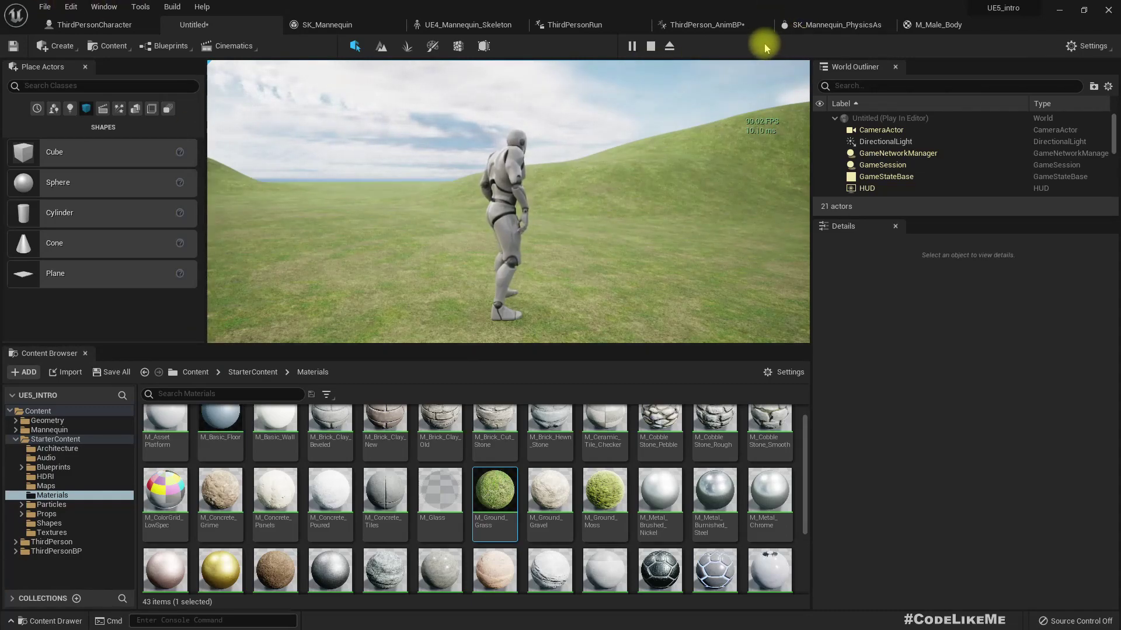
# Set all engine scalability settings to the Cinematic quality preset and return control to the running game.
pyautogui.click(1086, 46)
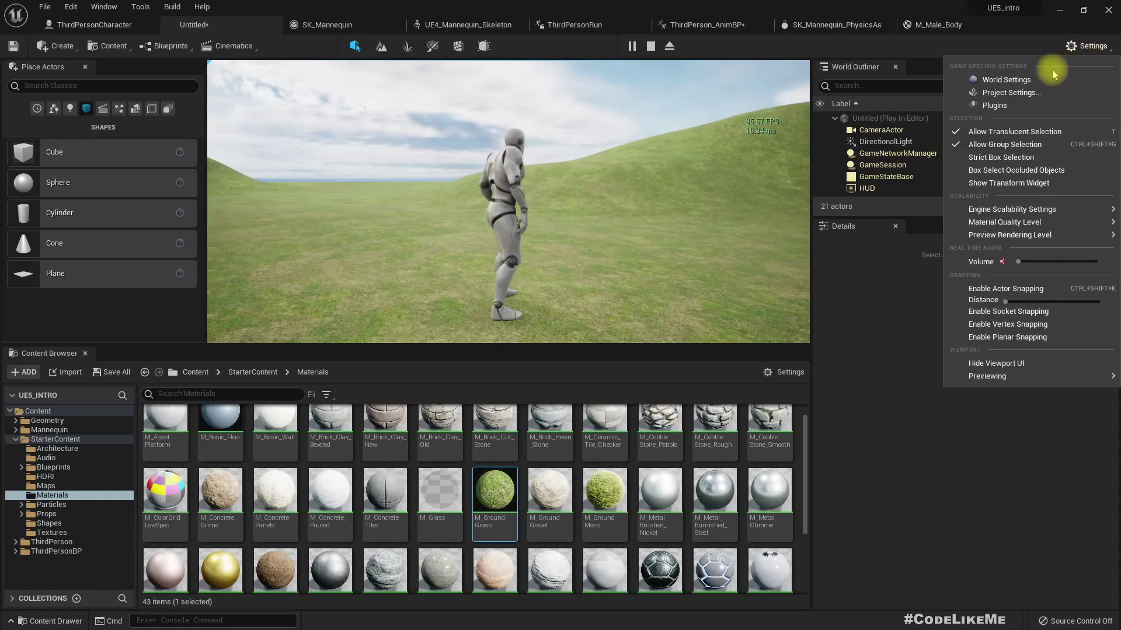
pyautogui.moveTo(1025, 213)
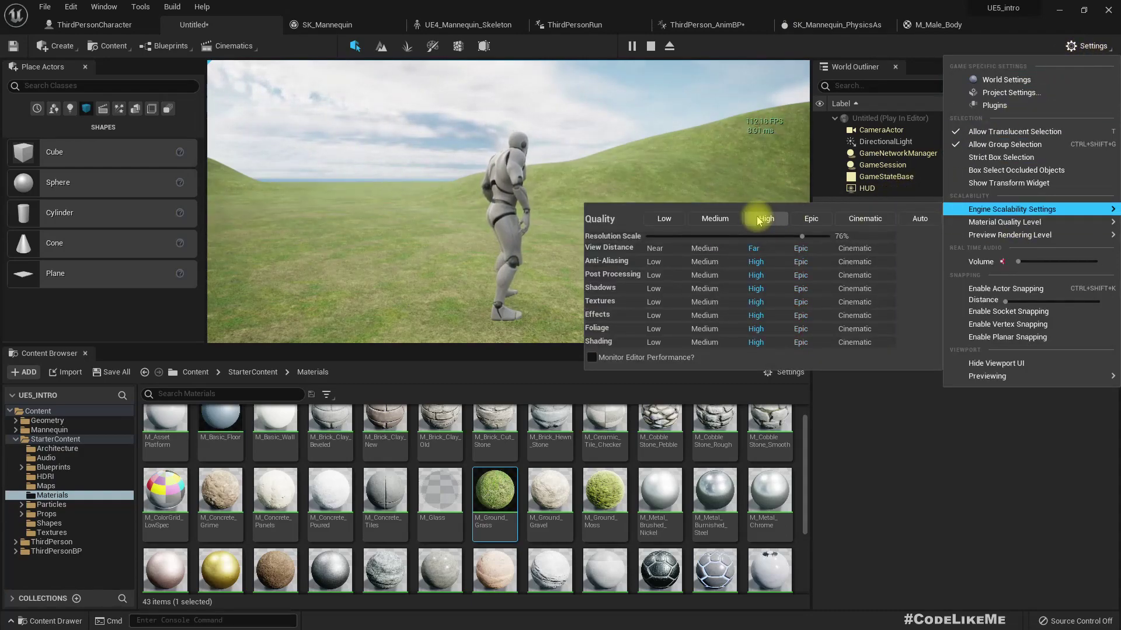
pyautogui.click(875, 222)
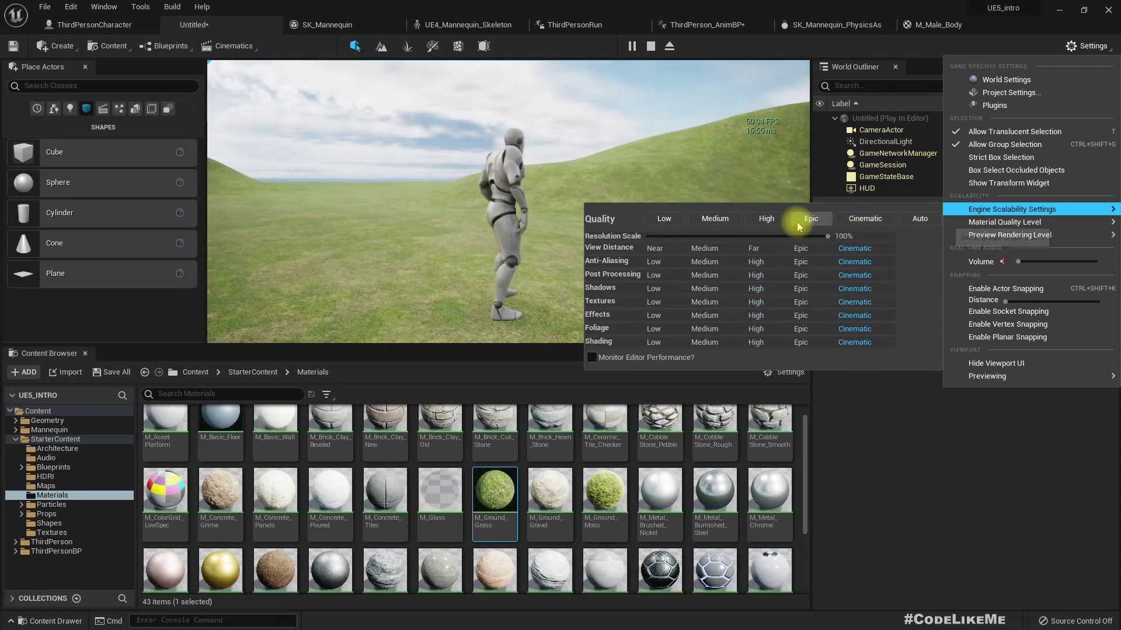
pyautogui.click(601, 148)
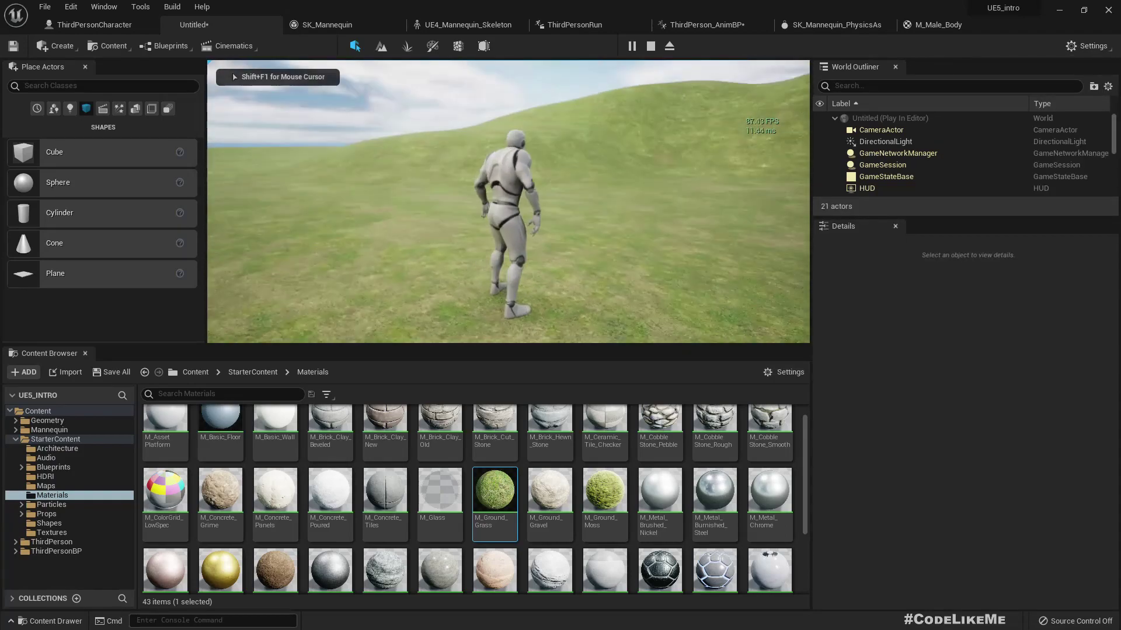
# Expand the running game to fullscreen, move the character around near the chrome preview mesh, and stop playing.
pyautogui.hotkey('shift', 'F1')
pyautogui.press('F11')
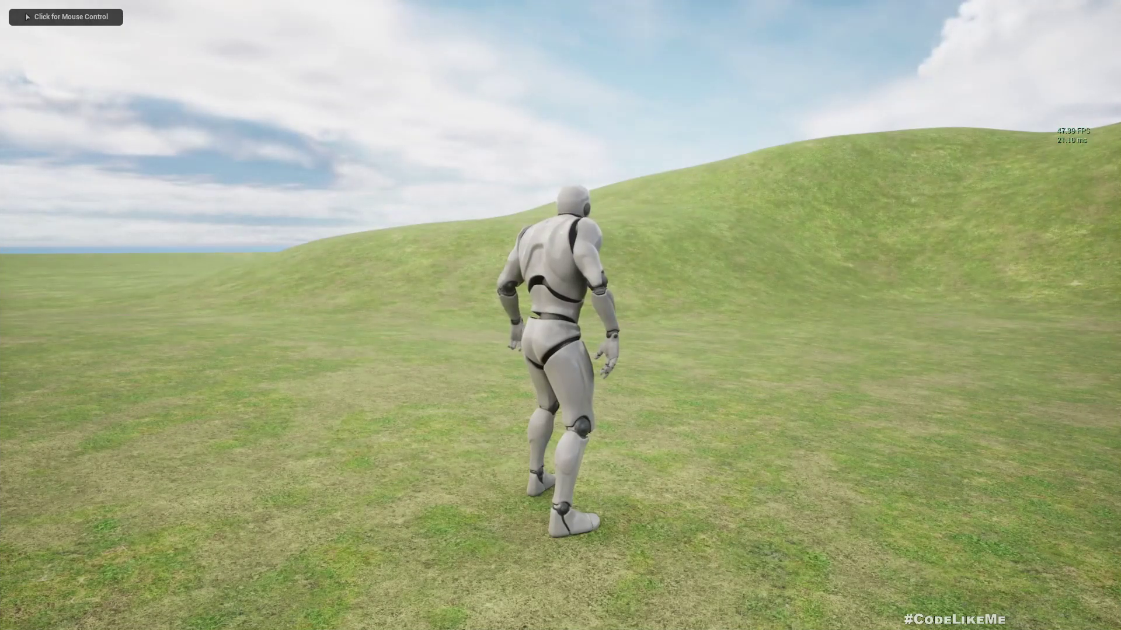
pyautogui.click(560, 316)
pyautogui.press('w')
pyautogui.press('a')
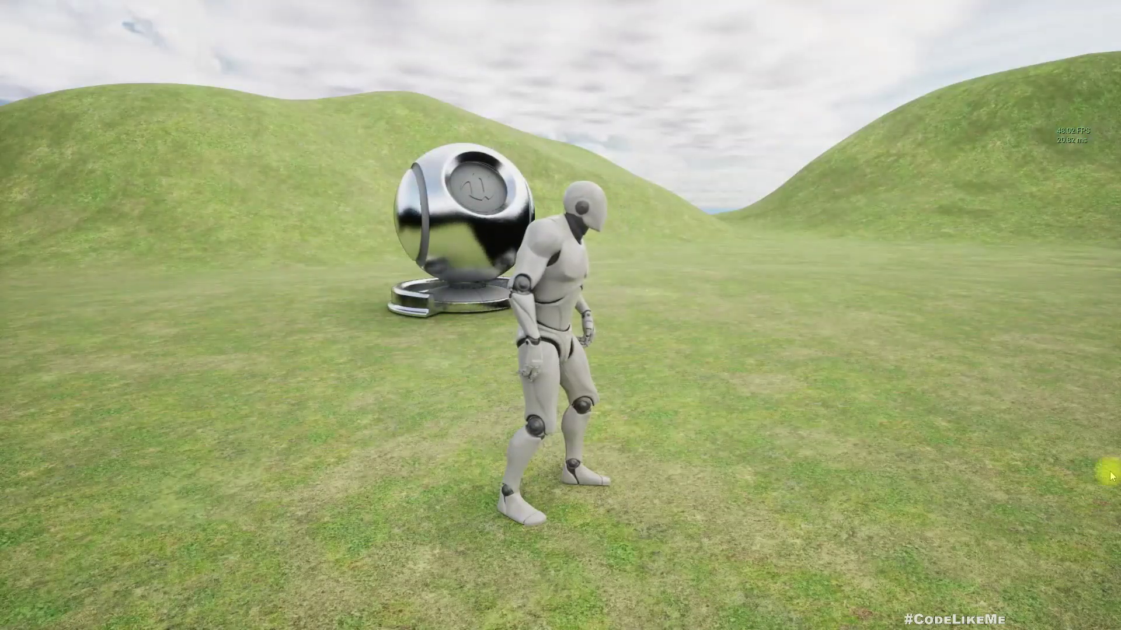
pyautogui.press('Escape')
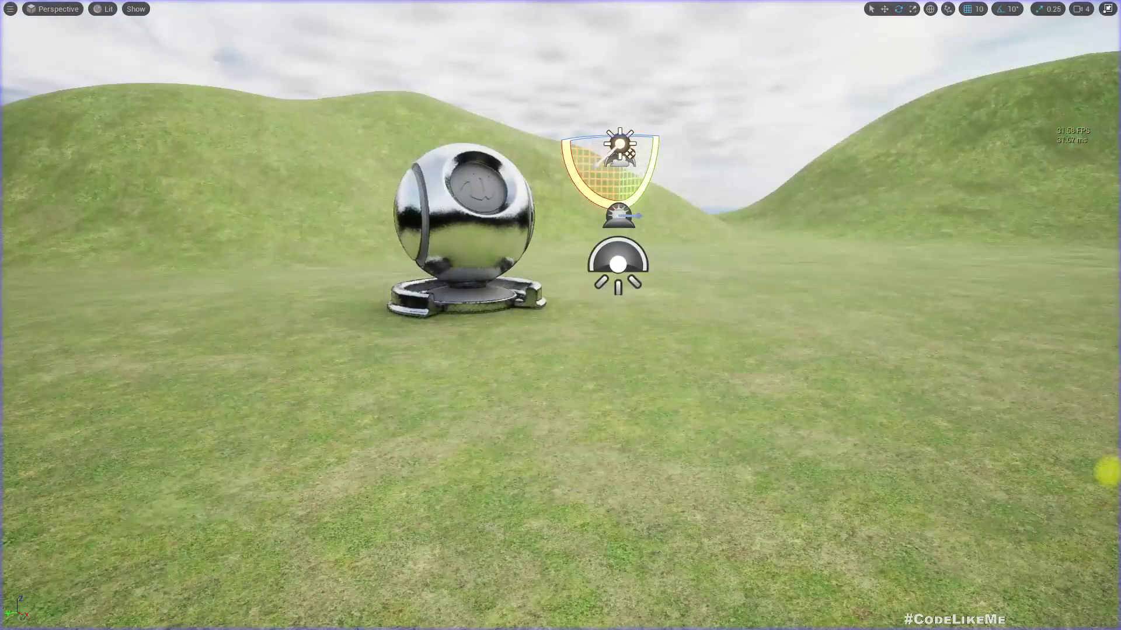
# Play the level again in fullscreen, run and jump the character around the chrome preview mesh, and end the session.
pyautogui.moveTo(564, 218); pyautogui.dragTo(622, 189, button='right')
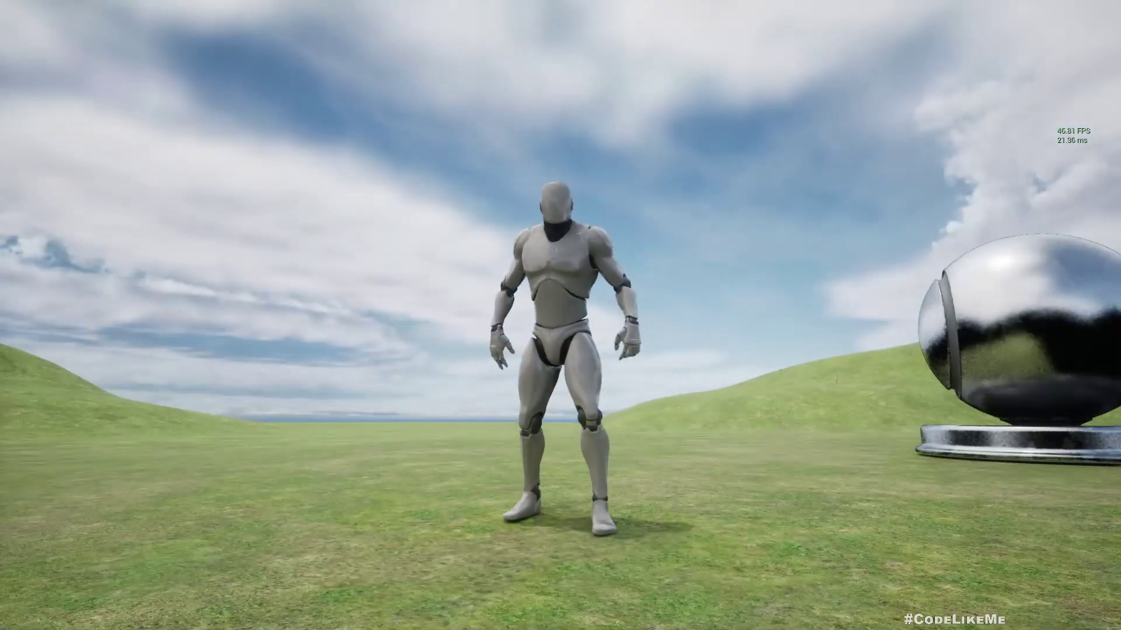
pyautogui.press('w')
pyautogui.press('space')
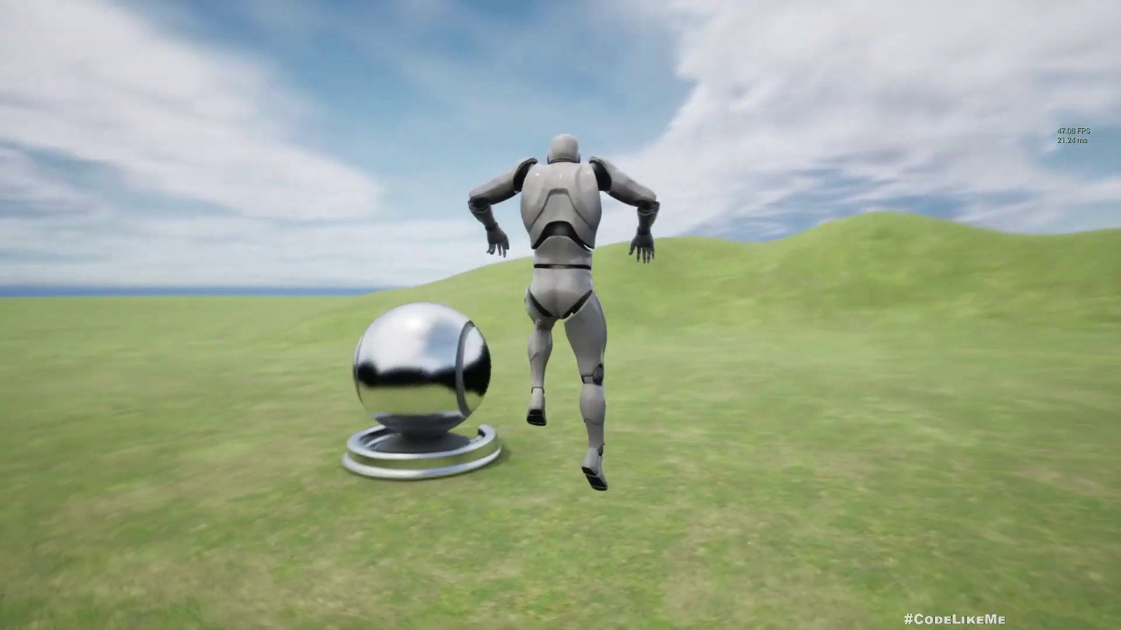
pyautogui.press('w')
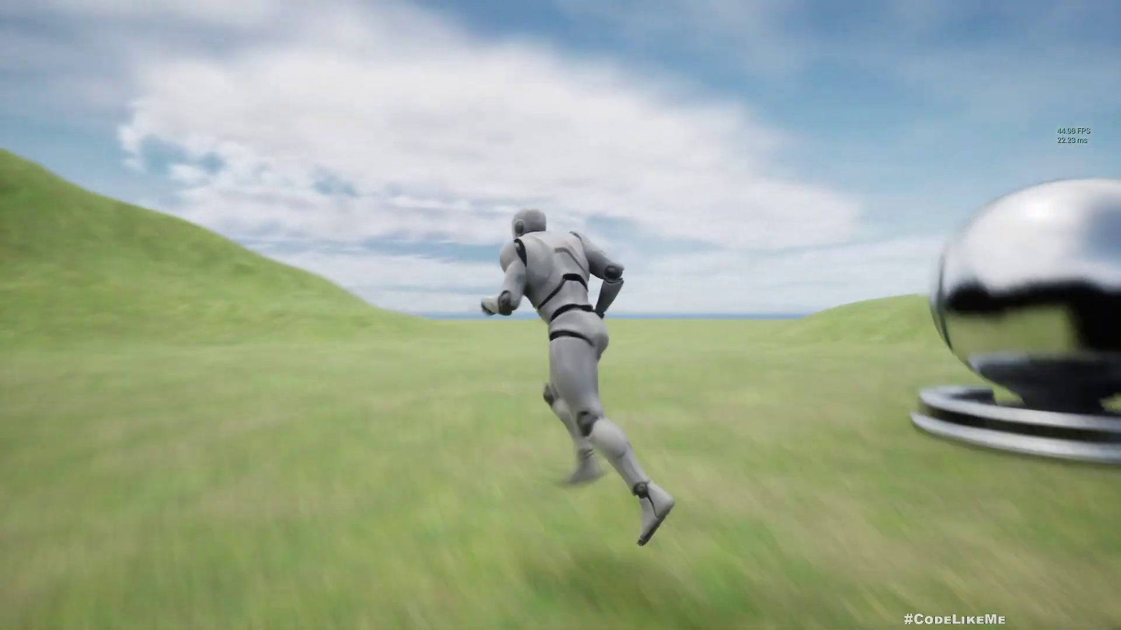
pyautogui.press('space')
pyautogui.press('Escape')
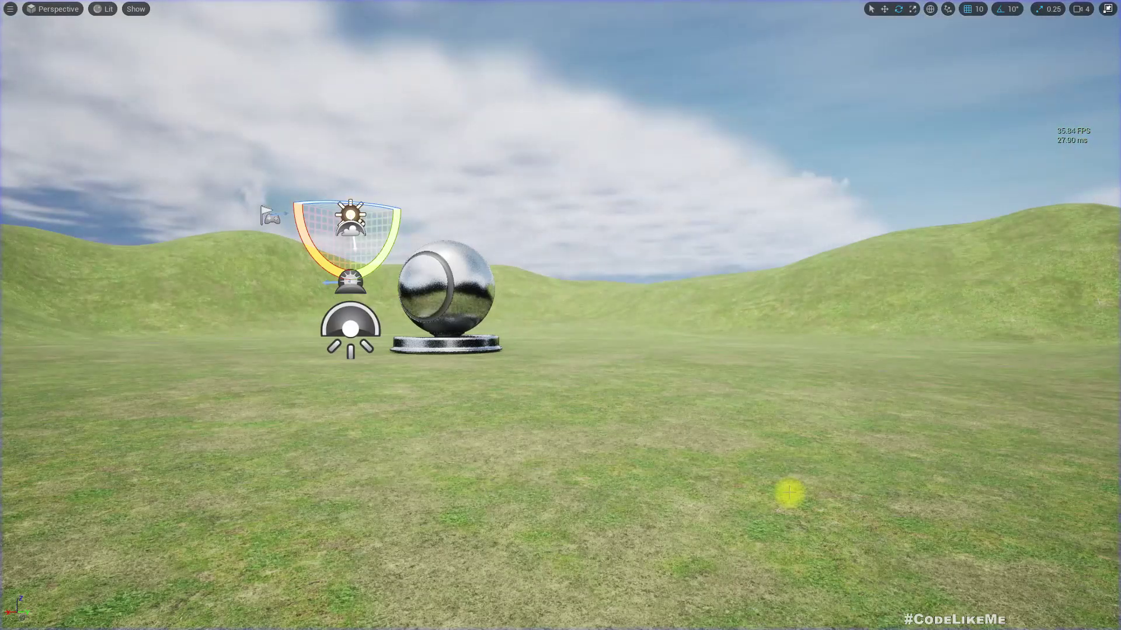
# Examine the grassy hills from a raised viewpoint in the fullscreen viewport and restore the normal editor layout.
pyautogui.moveTo(536, 482)
pyautogui.mouseDown(button='right')
pyautogui.moveTo(535, 447)
pyautogui.moveTo(549, 443)
pyautogui.moveTo(539, 516)
pyautogui.moveTo(701, 516)
pyautogui.moveTo(536, 482)
pyautogui.mouseUp(button='right')
pyautogui.press('e')
pyautogui.press('a')
pyautogui.moveTo(520, 430); pyautogui.dragTo(520, 430, button='right')
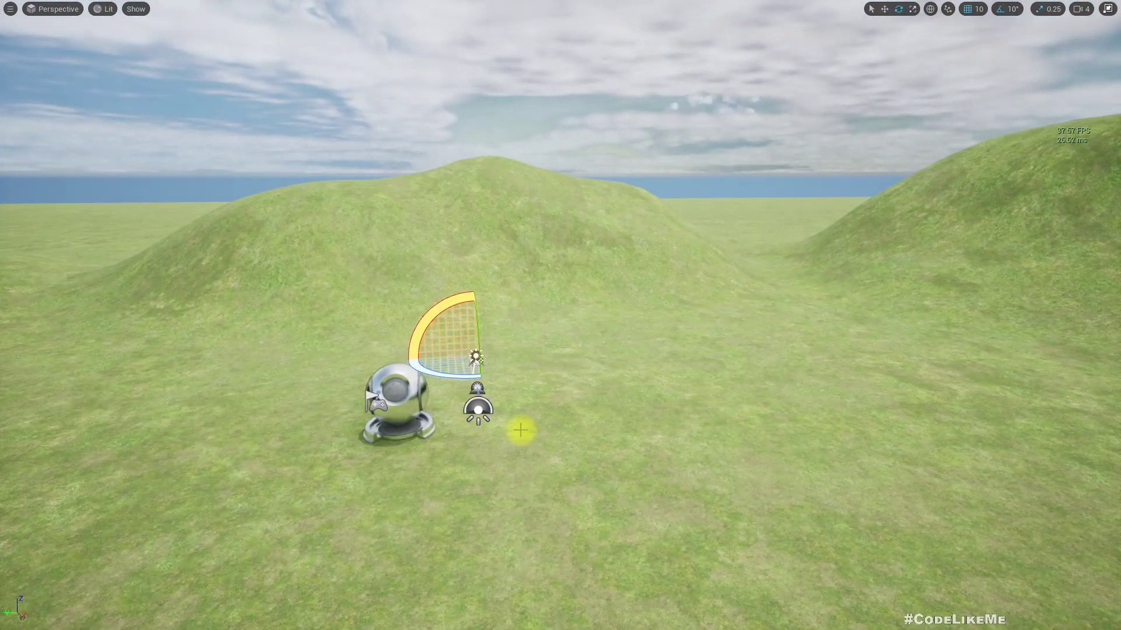
pyautogui.press('F11')
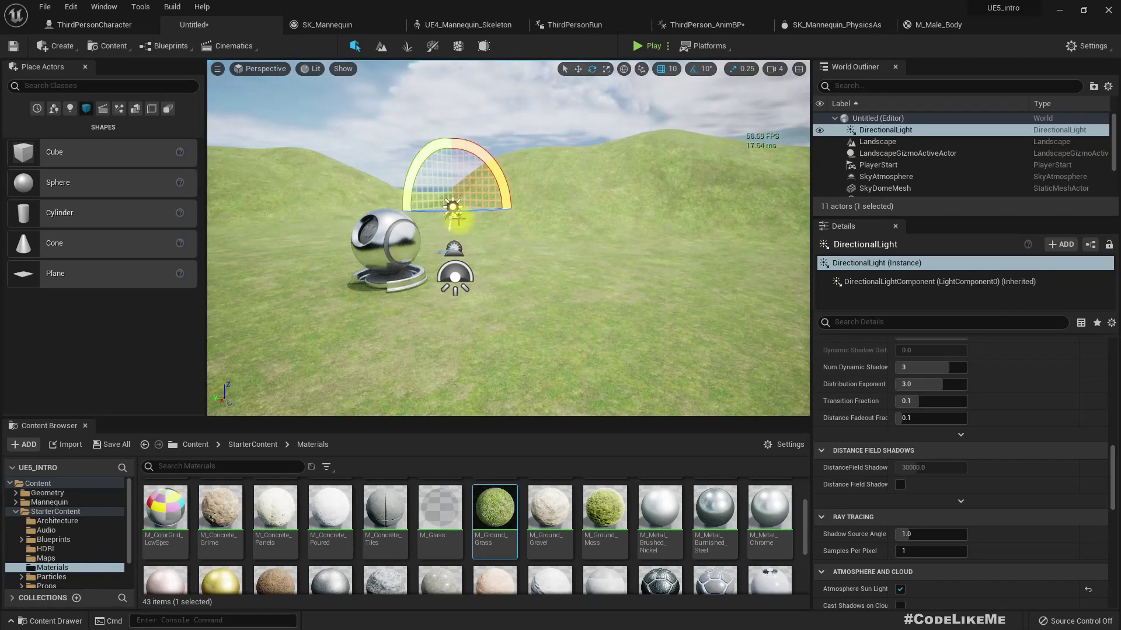
# Fly around the light actors and chrome preview mesh to examine the landscape within the editor viewport.
pyautogui.moveTo(563, 327); pyautogui.dragTo(578, 365, button='right')
pyautogui.press('s')
pyautogui.press('w')
pyautogui.press('d')
pyautogui.press('a')
pyautogui.press('s')
pyautogui.moveTo(593, 321); pyautogui.dragTo(553, 319)
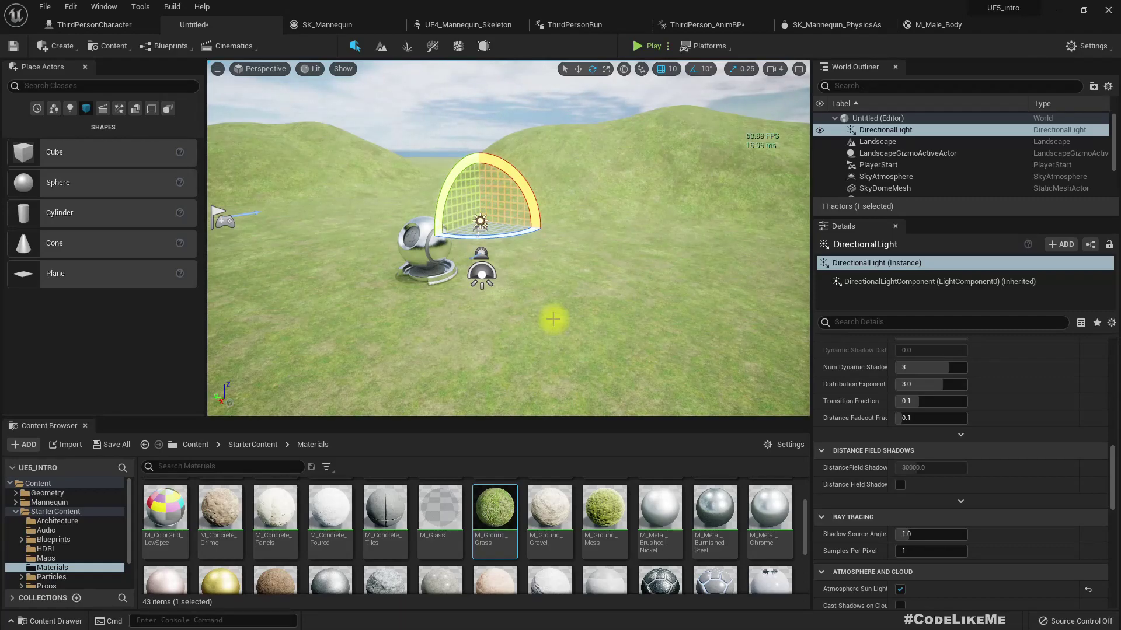
pyautogui.moveTo(423, 195); pyautogui.dragTo(412, 192, button='right')
pyautogui.press('a')
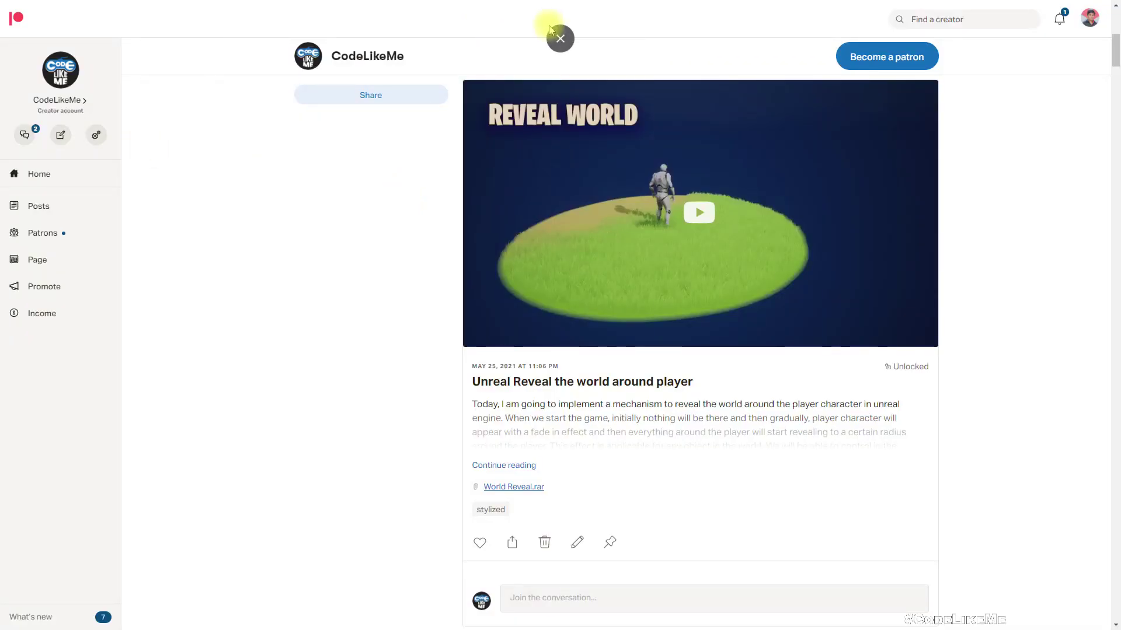
# Switch to the CodeLikeMe Patreon page in the browser and look through its Unreal project posts down to Unreal Getting Into A Car.
pyautogui.click(550, 29)
pyautogui.scroll(-1, 621, 299)
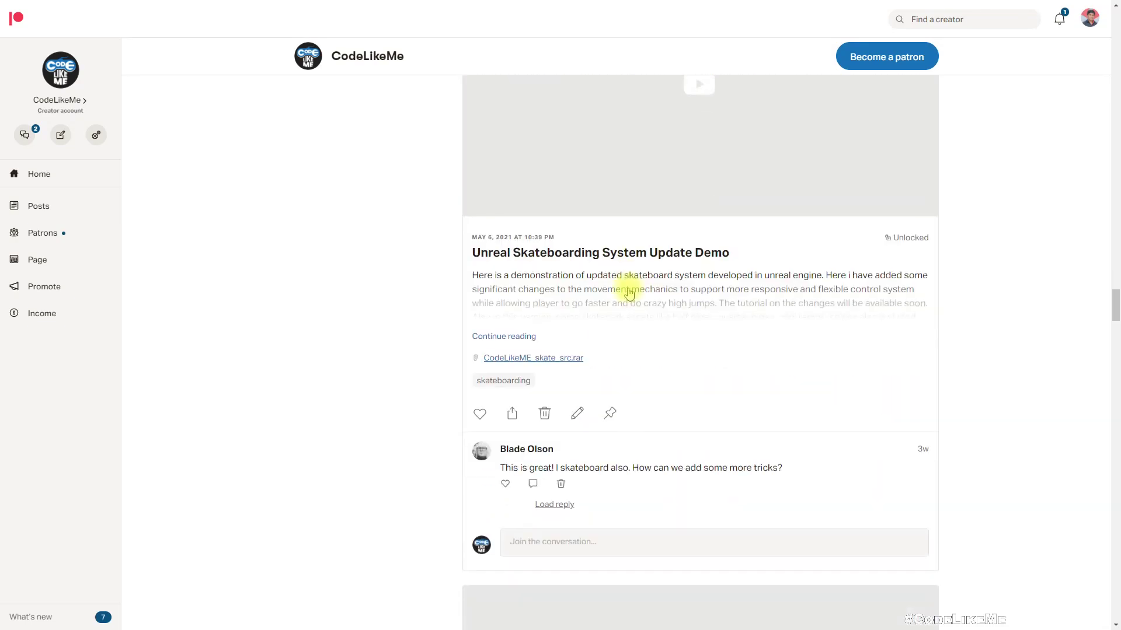
pyautogui.scroll(-5, 624, 298)
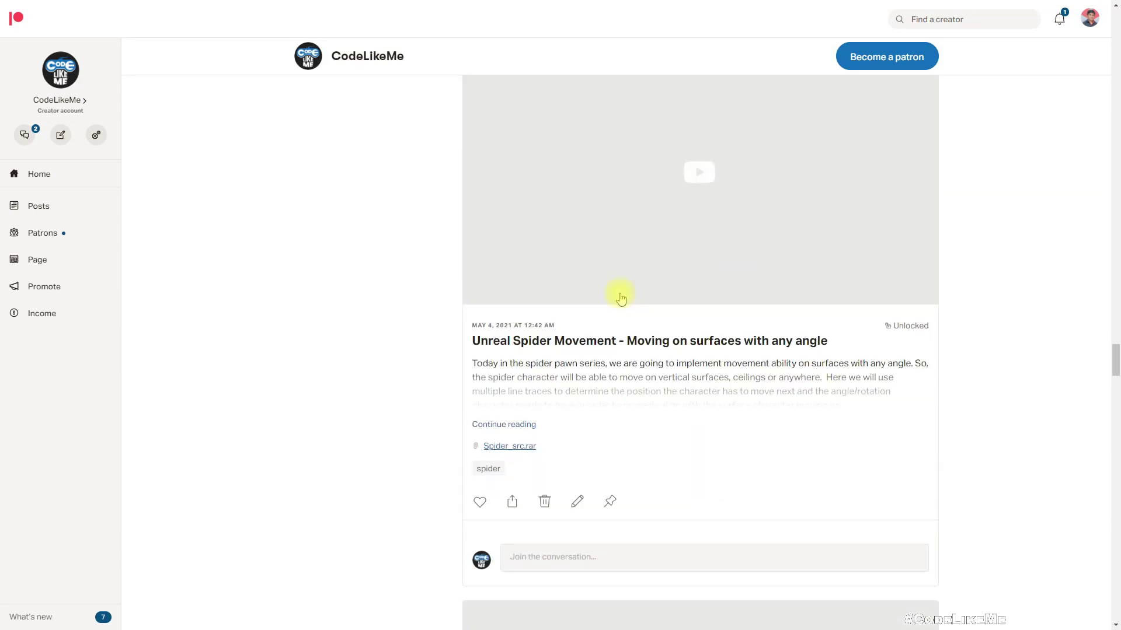
pyautogui.scroll(-3, 606, 300)
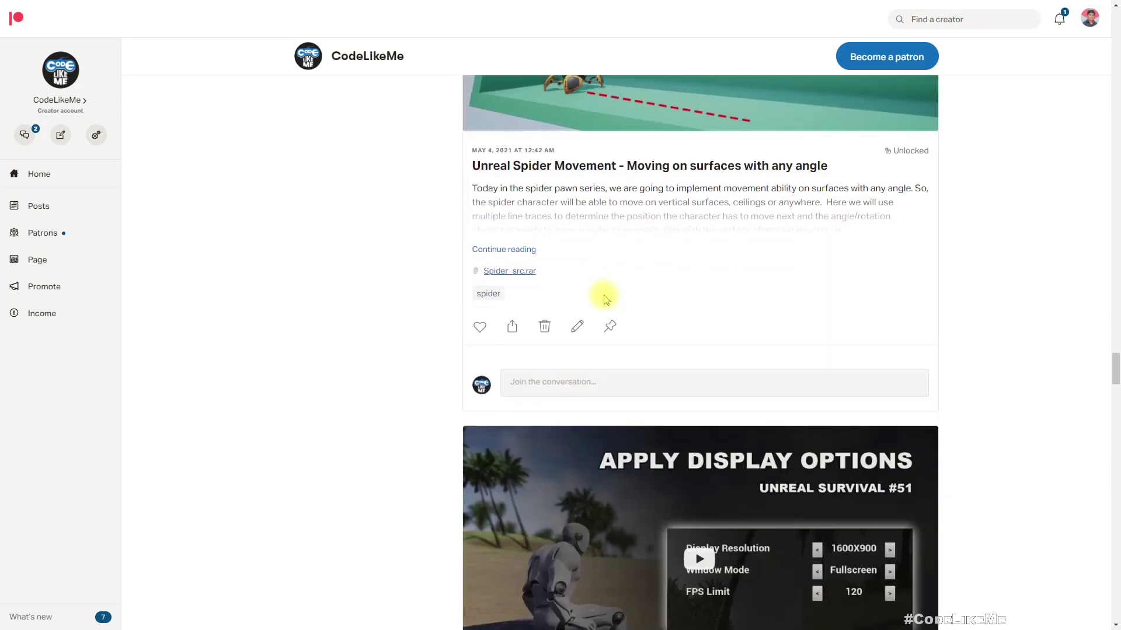
pyautogui.scroll(-5, 601, 298)
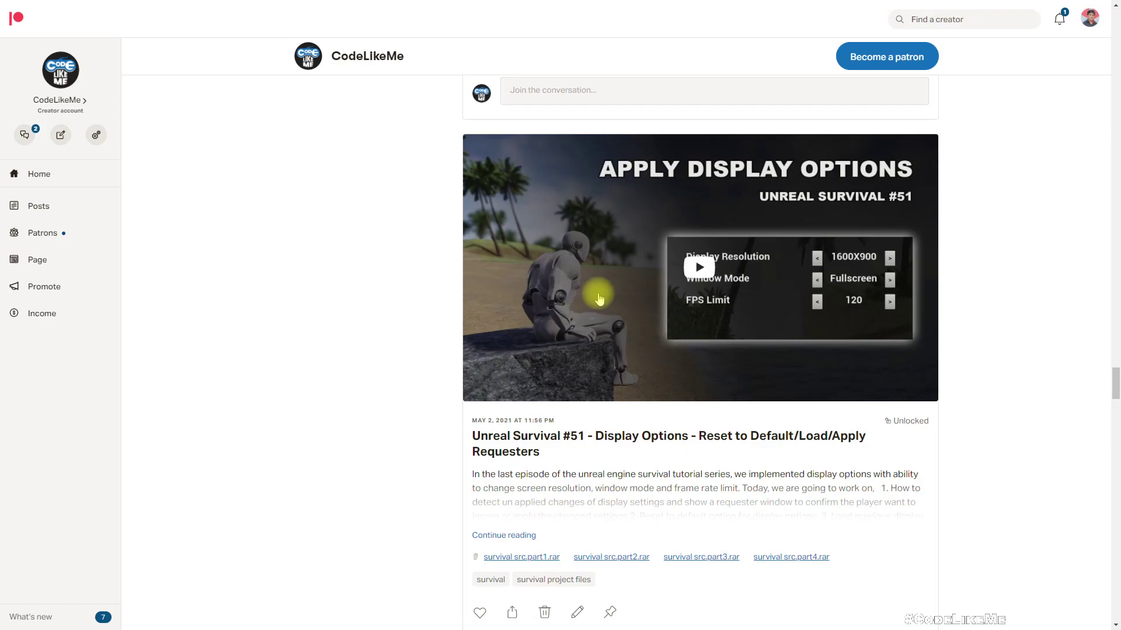
pyautogui.scroll(-12, 599, 299)
pyautogui.scroll(-10, 604, 294)
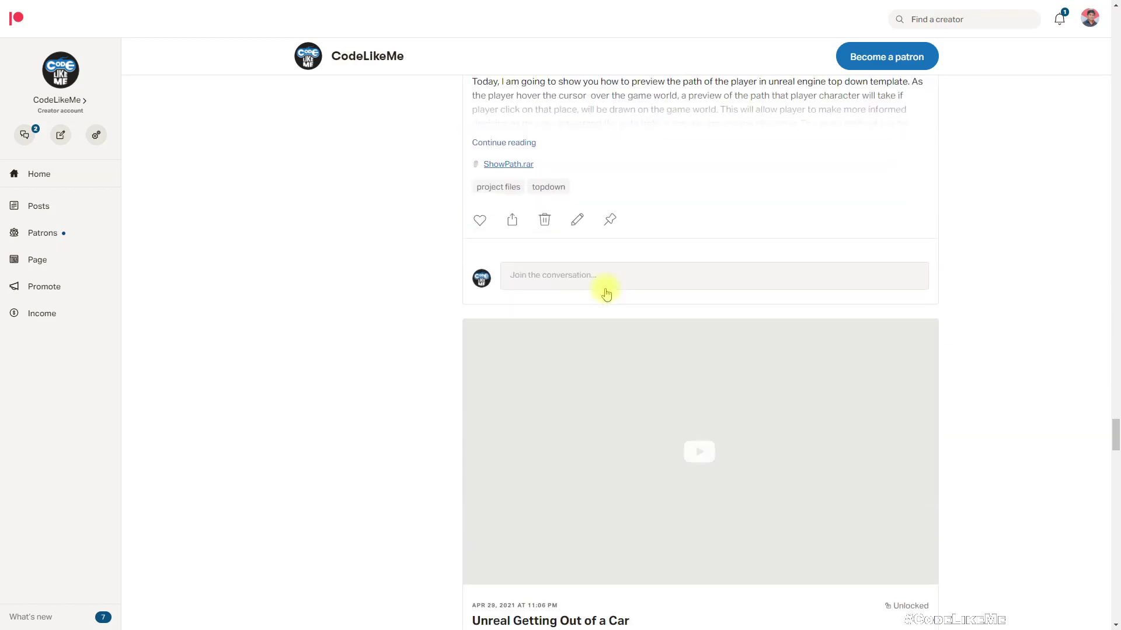
pyautogui.scroll(-8, 613, 297)
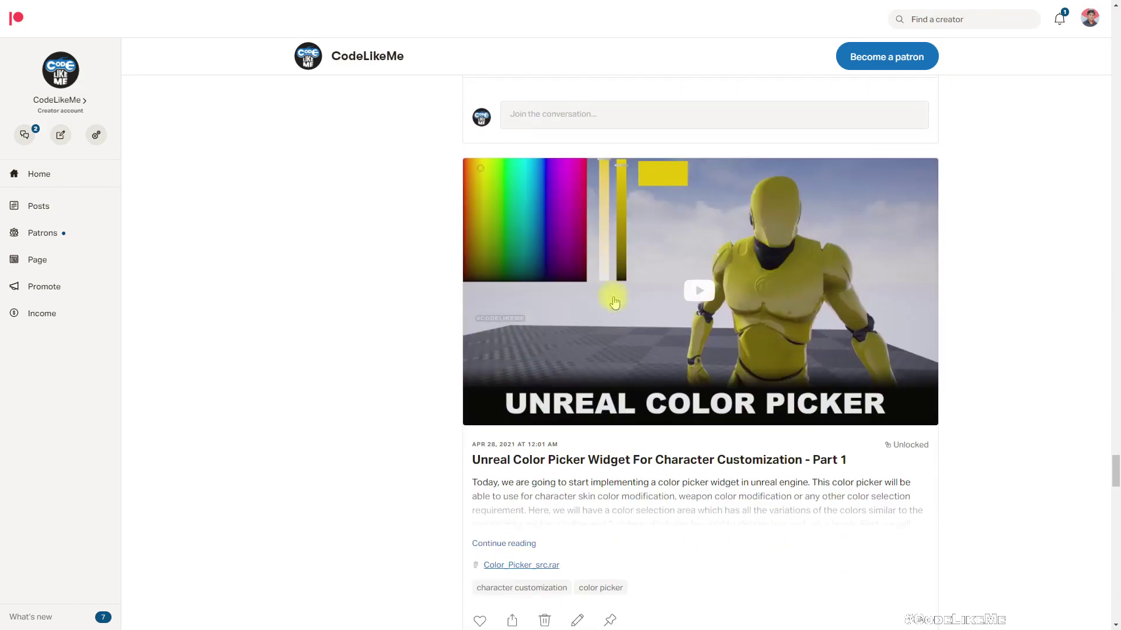
pyautogui.scroll(-15, 607, 292)
pyautogui.scroll(-12, 610, 301)
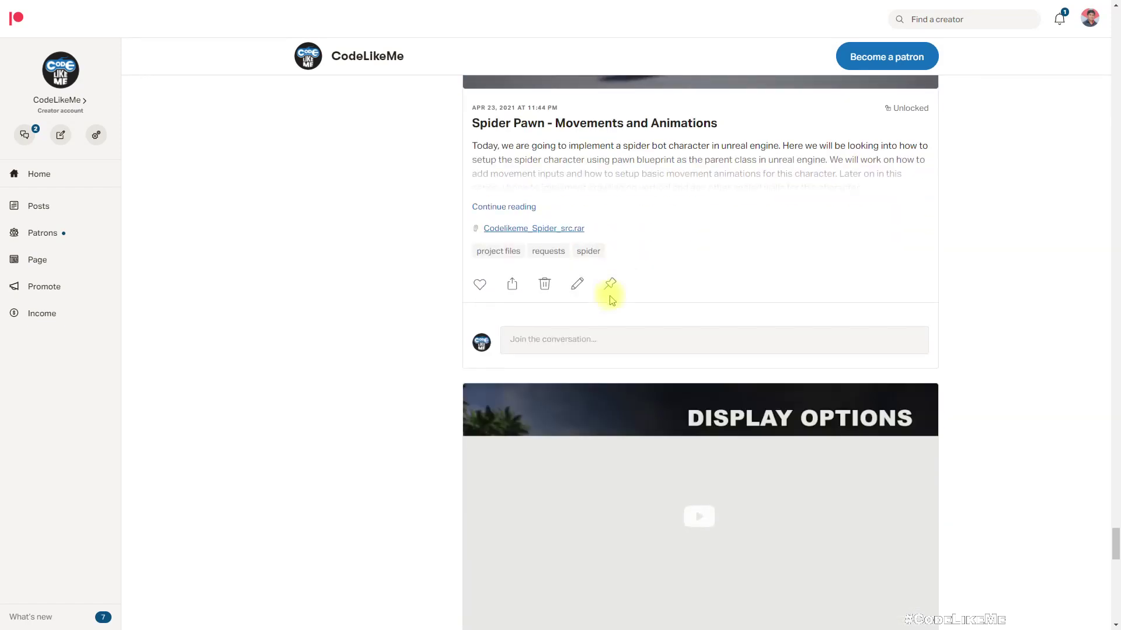
pyautogui.scroll(-12, 617, 304)
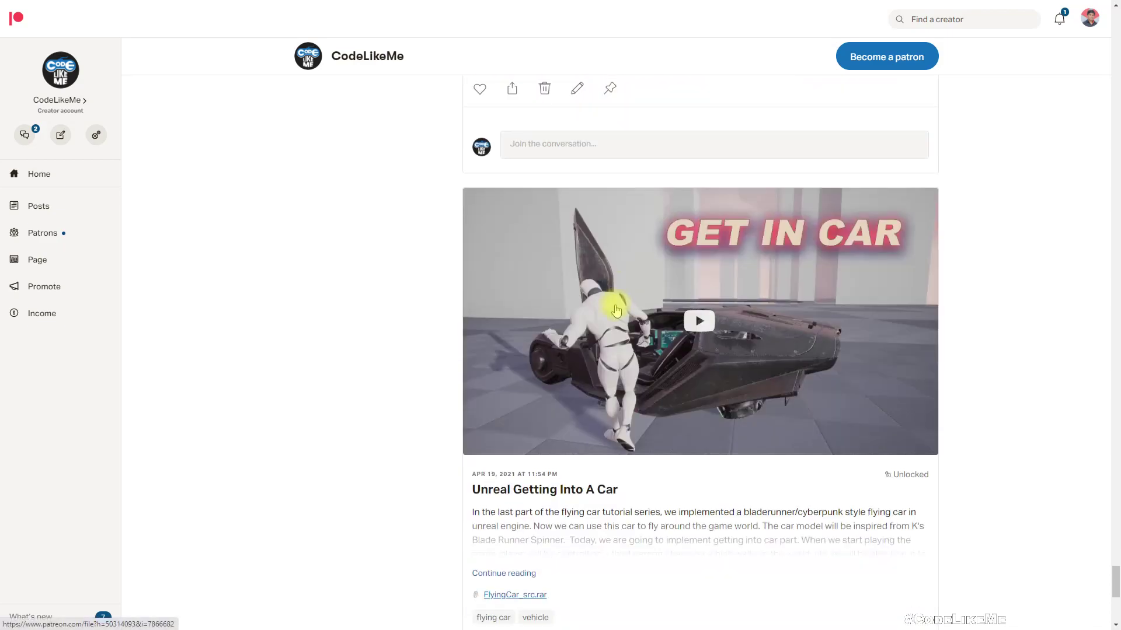
pyautogui.click(620, 306)
pyautogui.scroll(6, 621, 305)
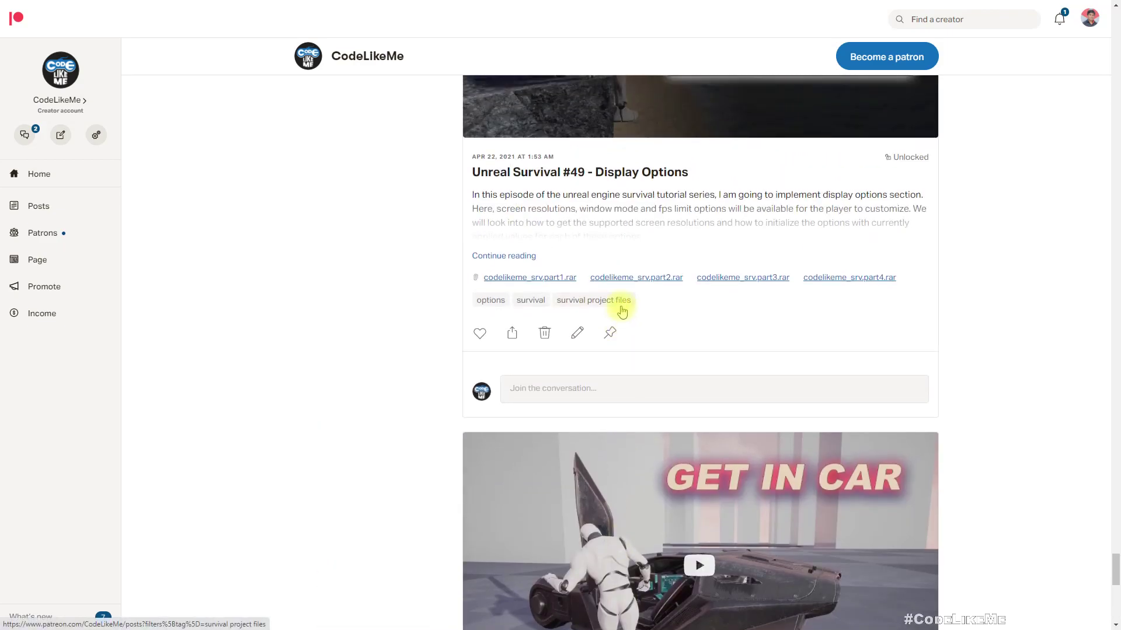
pyautogui.scroll(7, 610, 327)
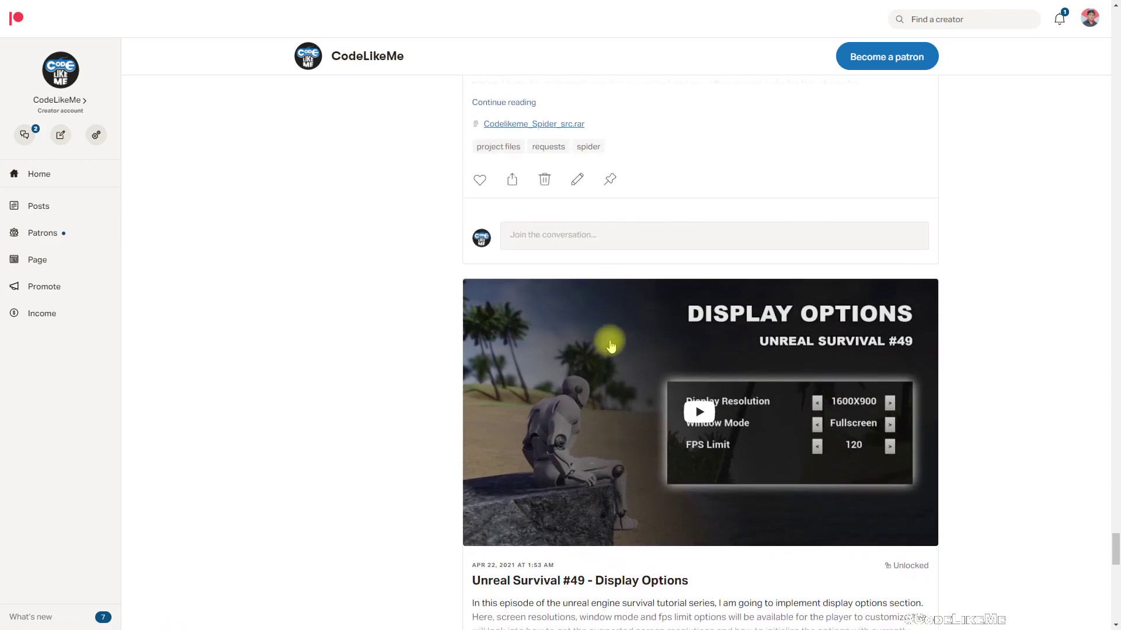
pyautogui.scroll(-14, 611, 346)
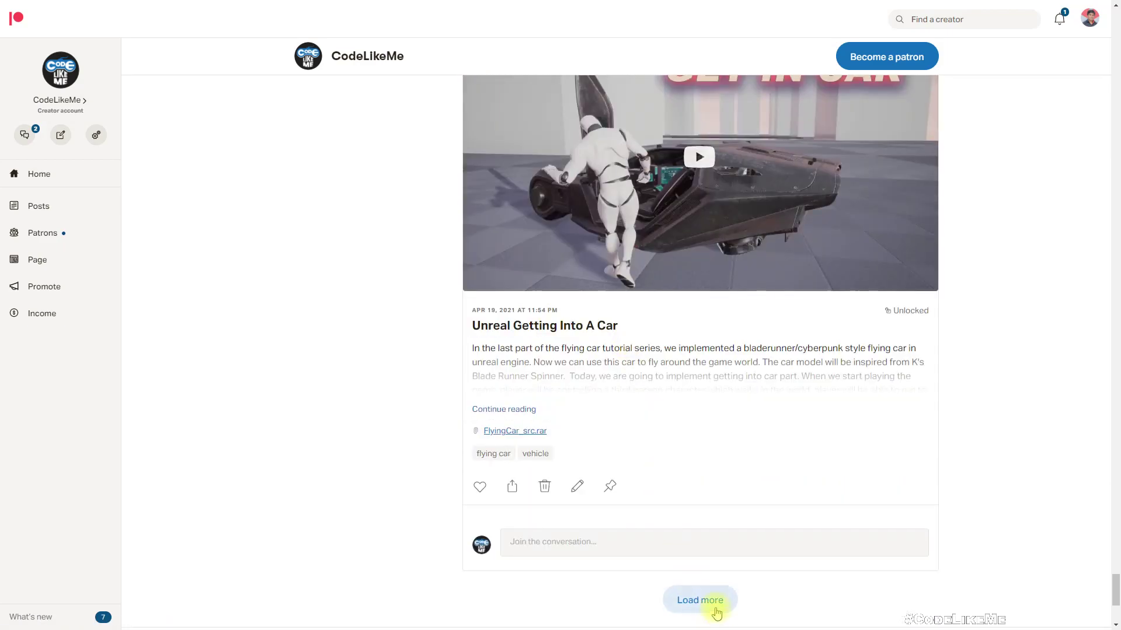
# Load more posts on the CodeLikeMe page and look through the older Unreal tutorials down to Unreal Survival #44.
pyautogui.click(713, 607)
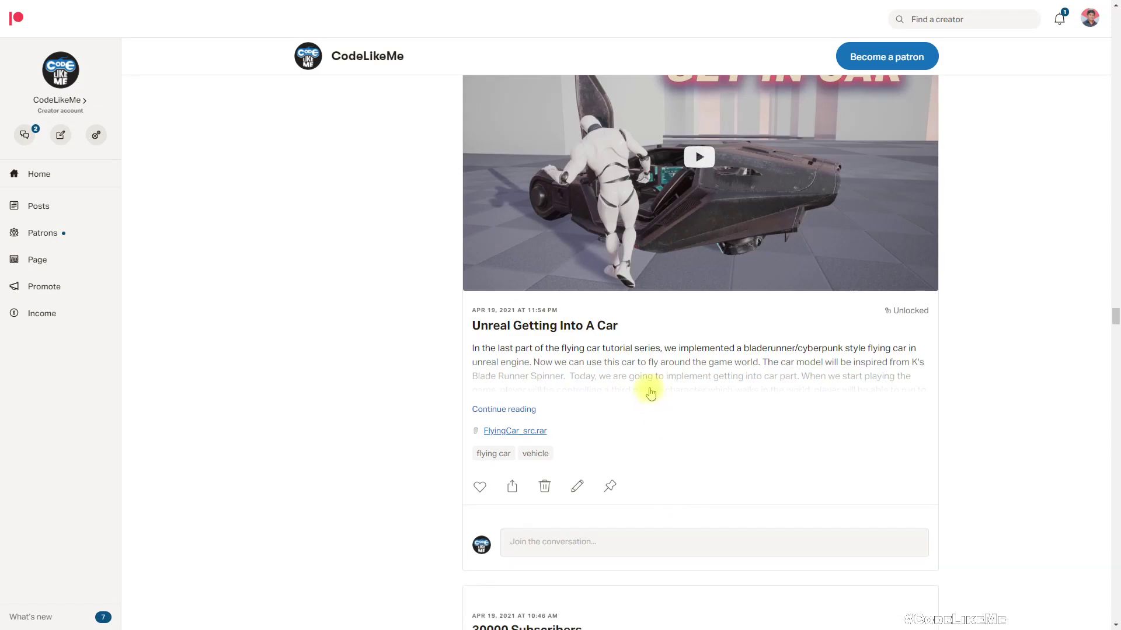
pyautogui.scroll(-4, 636, 373)
pyautogui.scroll(-4, 642, 369)
pyautogui.scroll(-15, 642, 369)
pyautogui.scroll(-14, 653, 382)
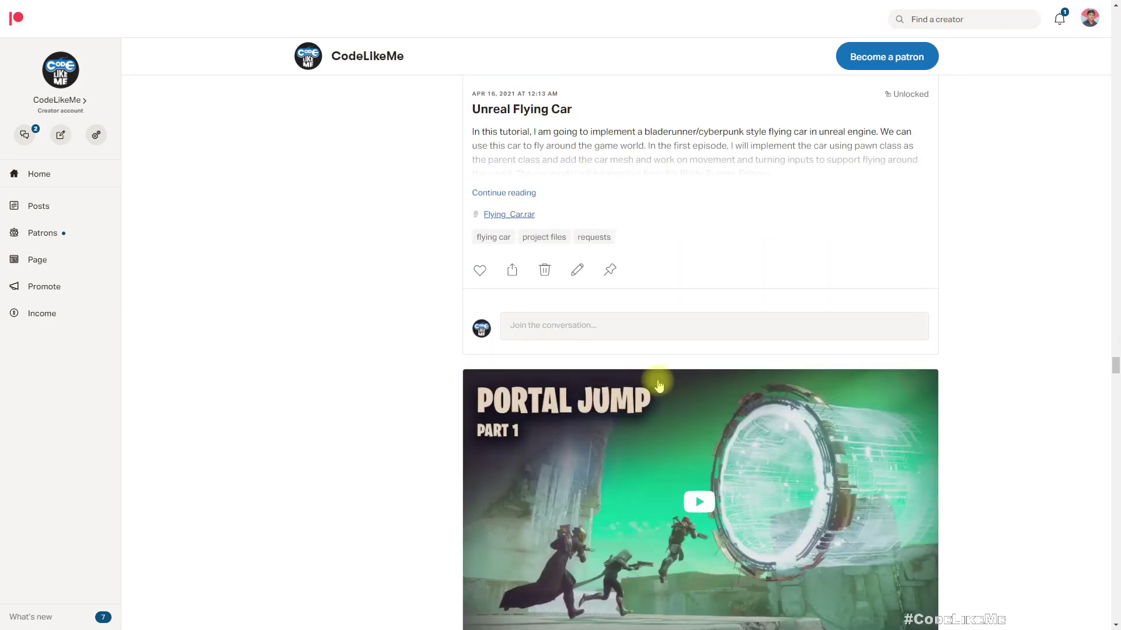
pyautogui.scroll(-7, 657, 385)
pyautogui.scroll(-15, 660, 383)
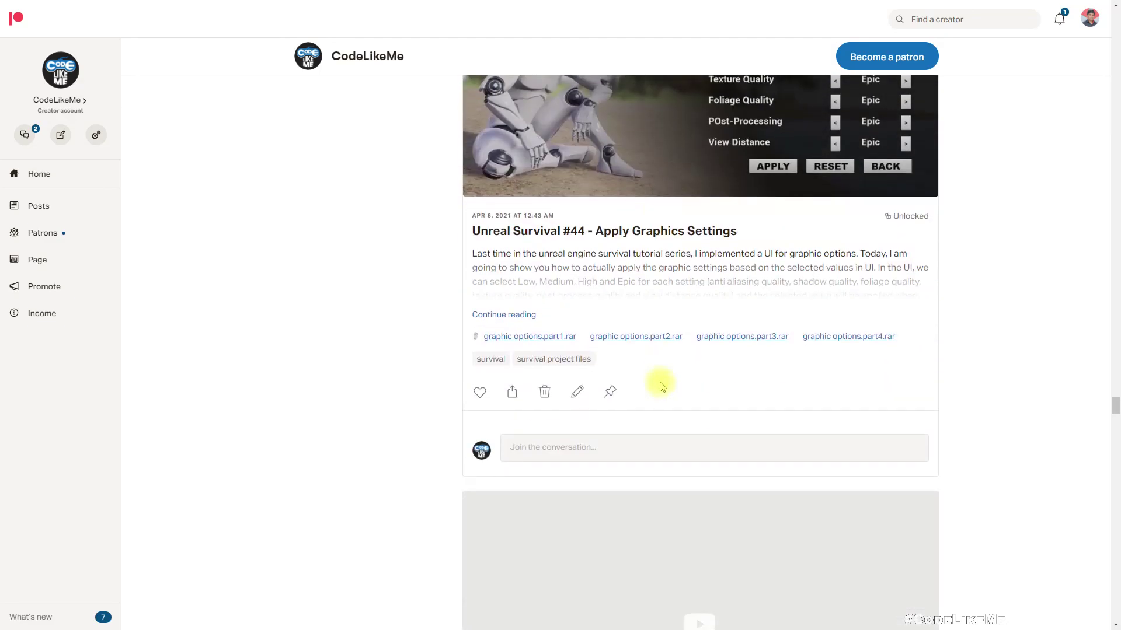